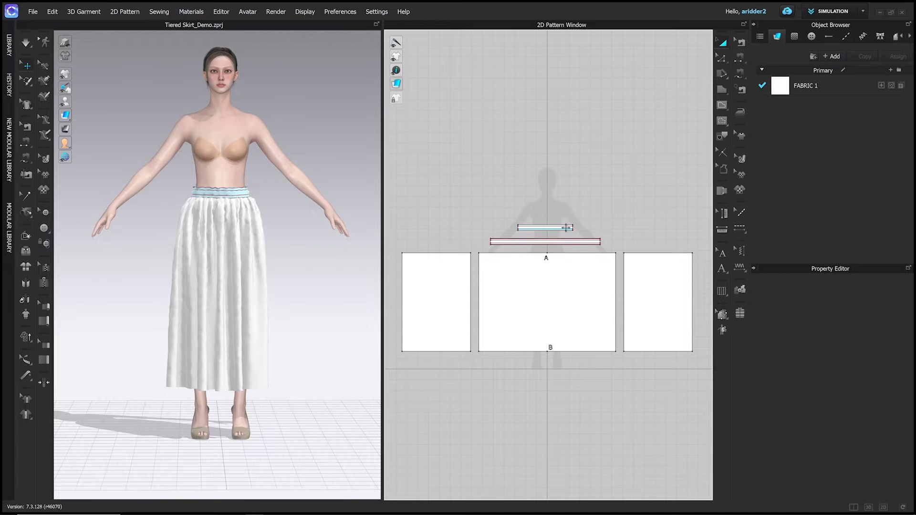
Zoom into the 2D view, select the top waistband strip and turn on Display Pattern Name
scroll(567, 228, up, 1)
scroll(567, 226, up, 2)
scroll(570, 224, up, 2)
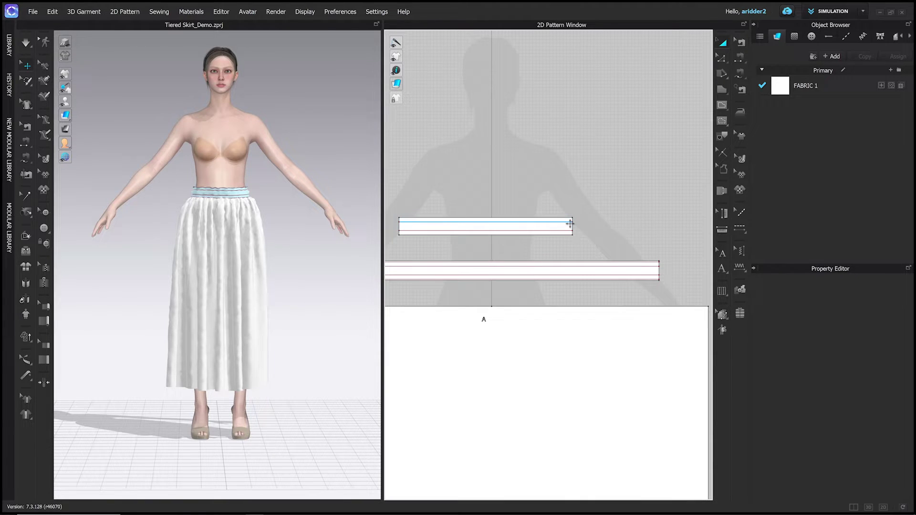
click(570, 224)
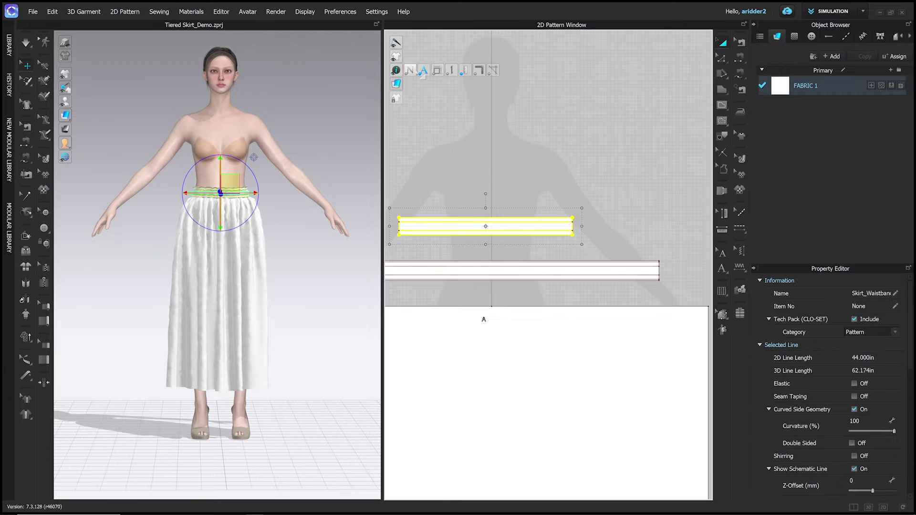
click(455, 72)
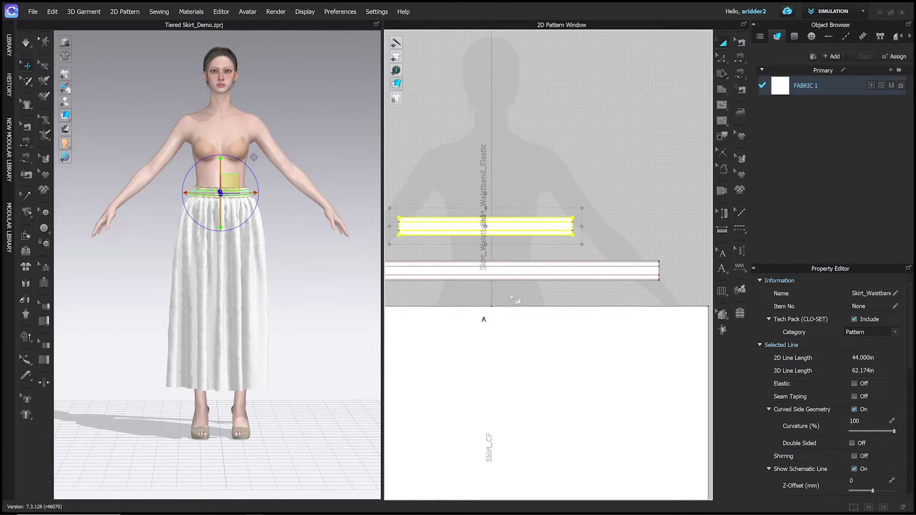
Inspect the lower waistband strip and the Skirt_BL, Skirt_CF and Skirt_BR panels, then deselect everything
click(515, 271)
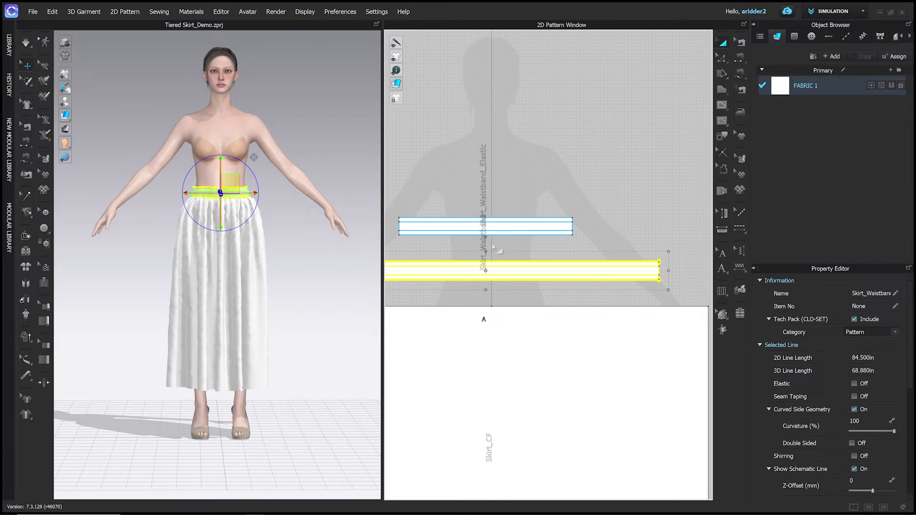
scroll(493, 317, down, 3)
scroll(493, 316, down, 2)
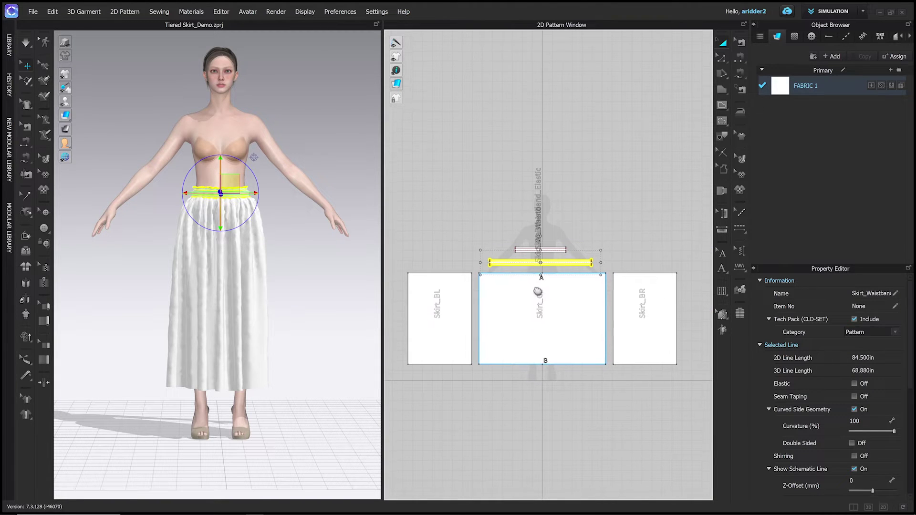
click(446, 311)
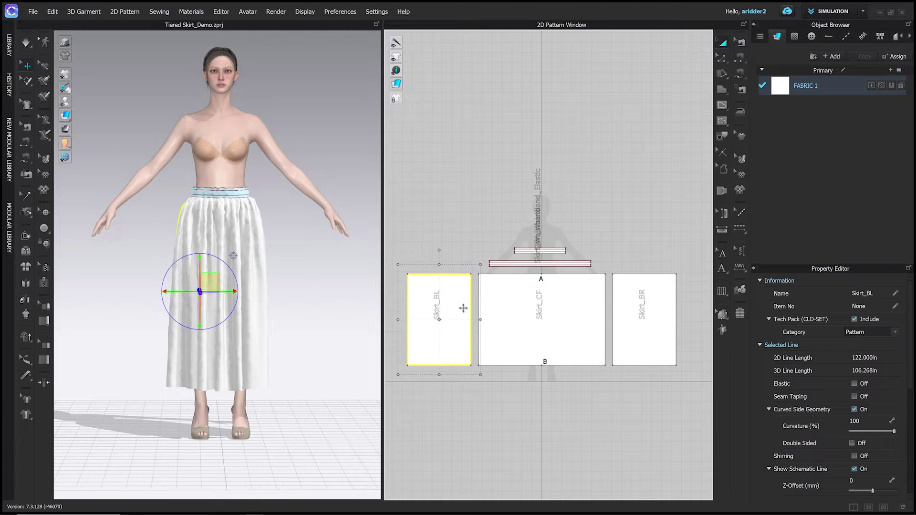
click(588, 310)
click(672, 311)
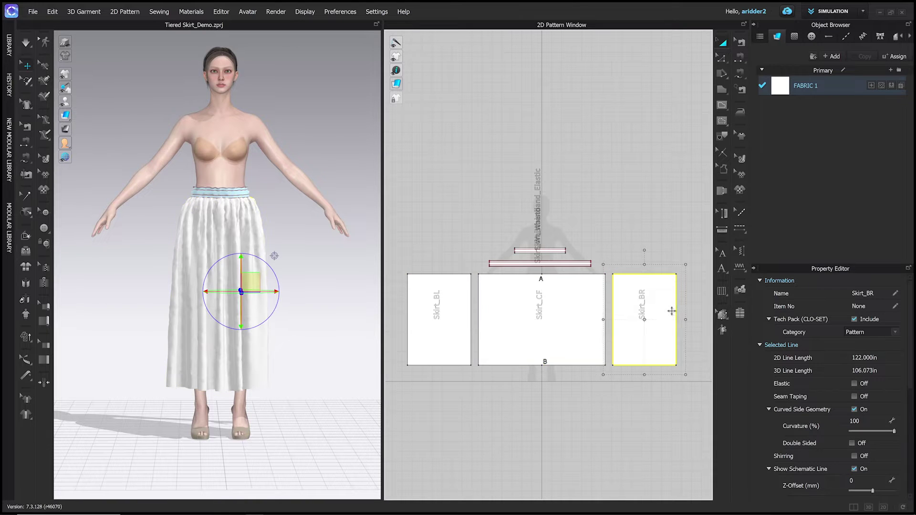
click(660, 390)
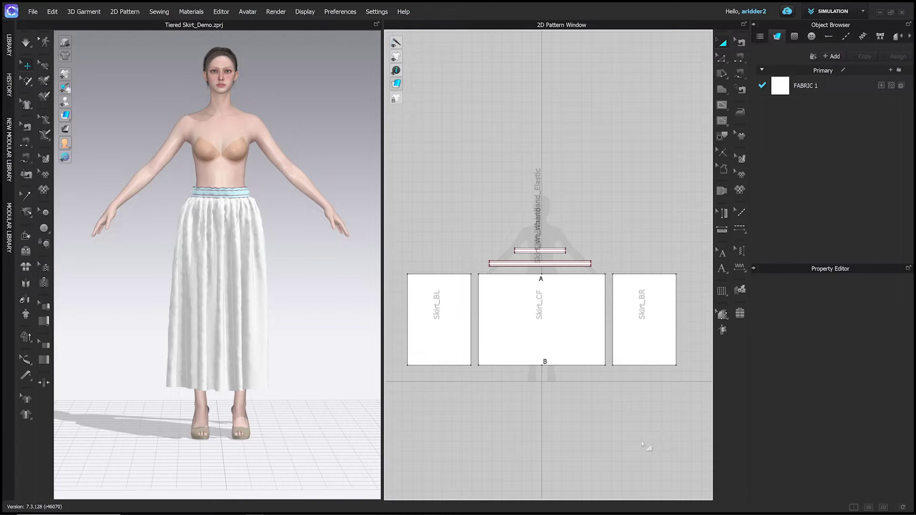
key(z)
mouse_move(723, 43)
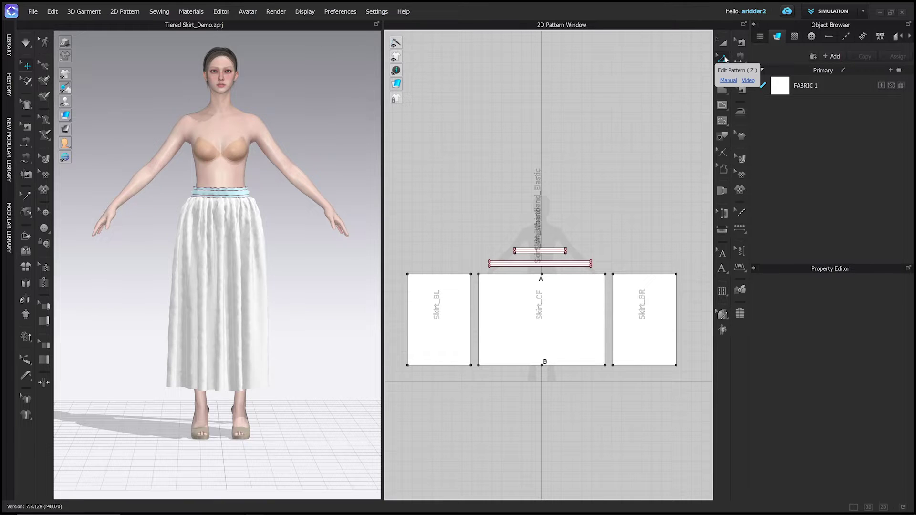
click(410, 307)
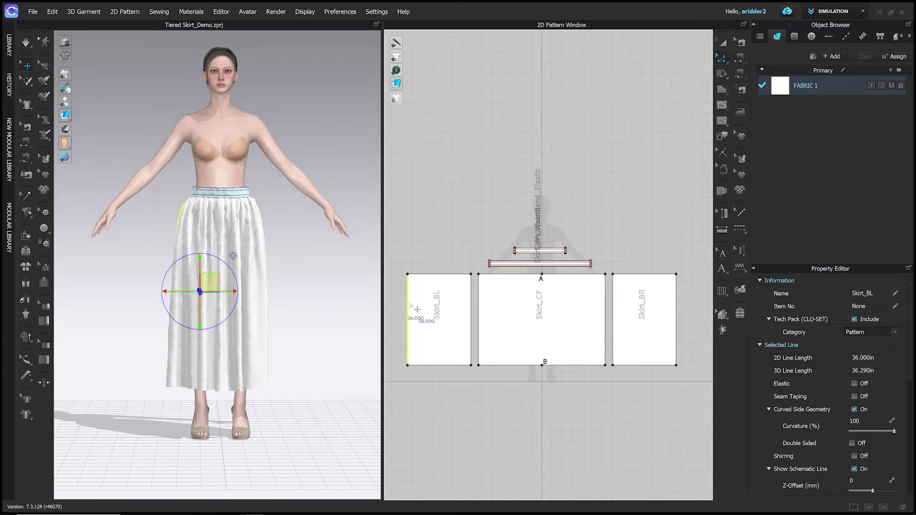
click(472, 314)
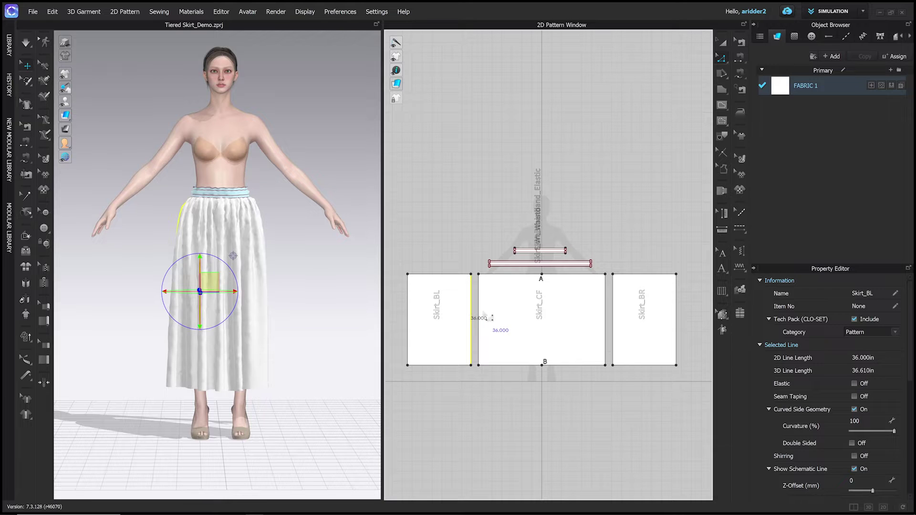
click(479, 317)
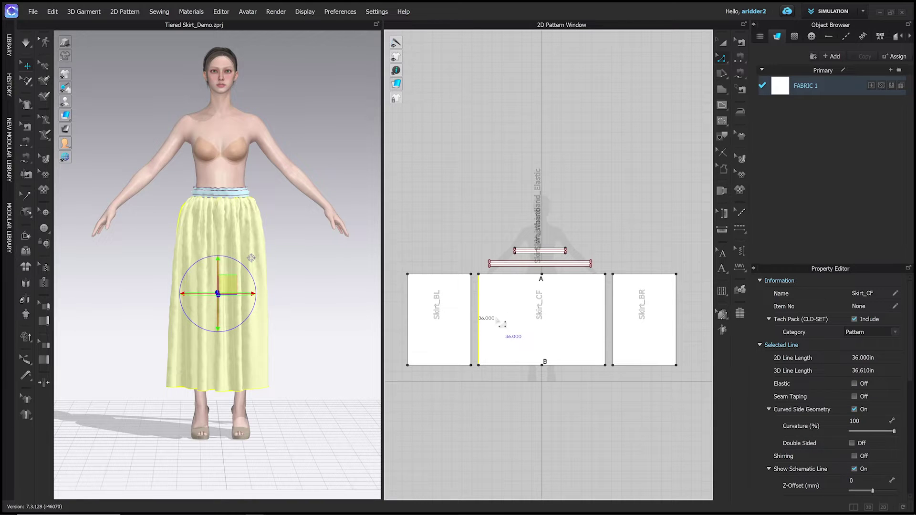
click(552, 390)
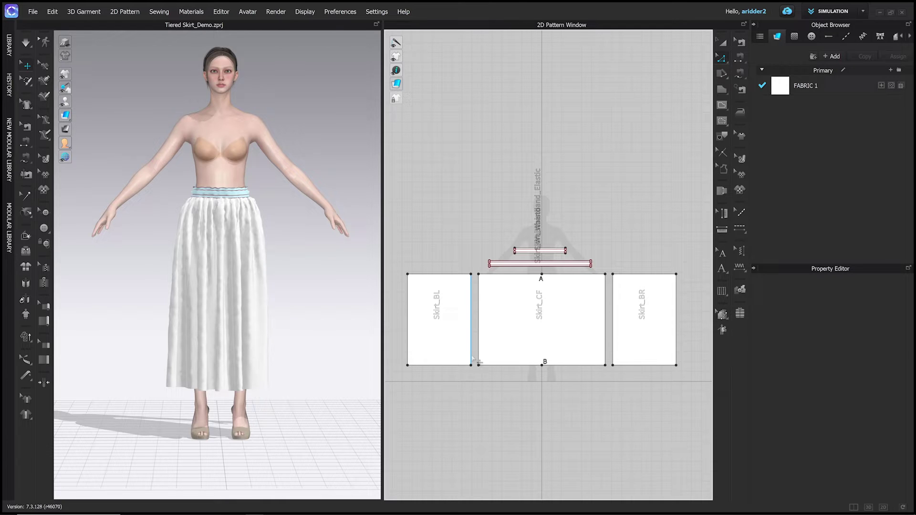
click(456, 366)
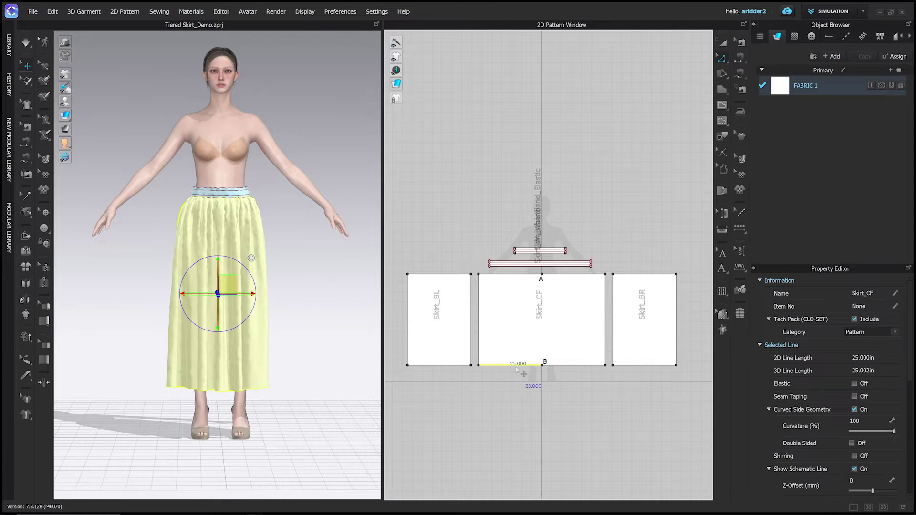
click(644, 366)
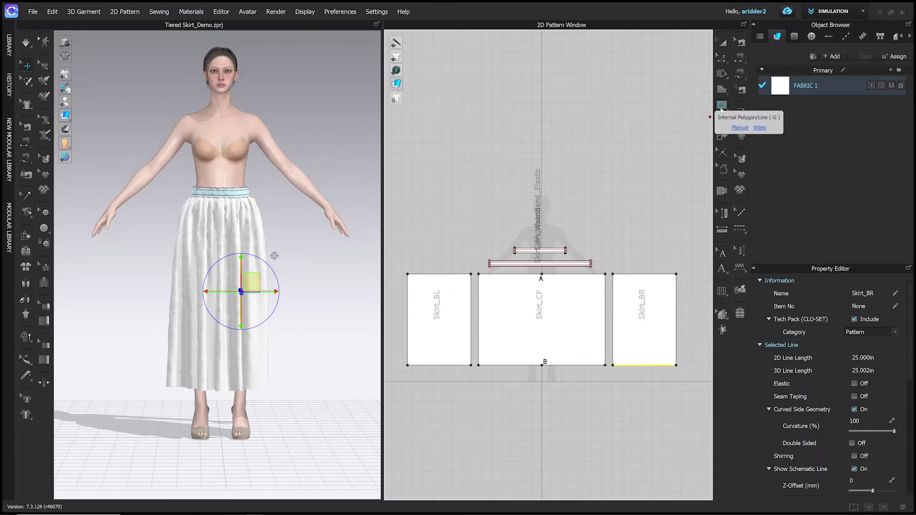
Draw a 36-inch vertical internal line down Skirt_CF, from top point A to bottom point B
click(721, 107)
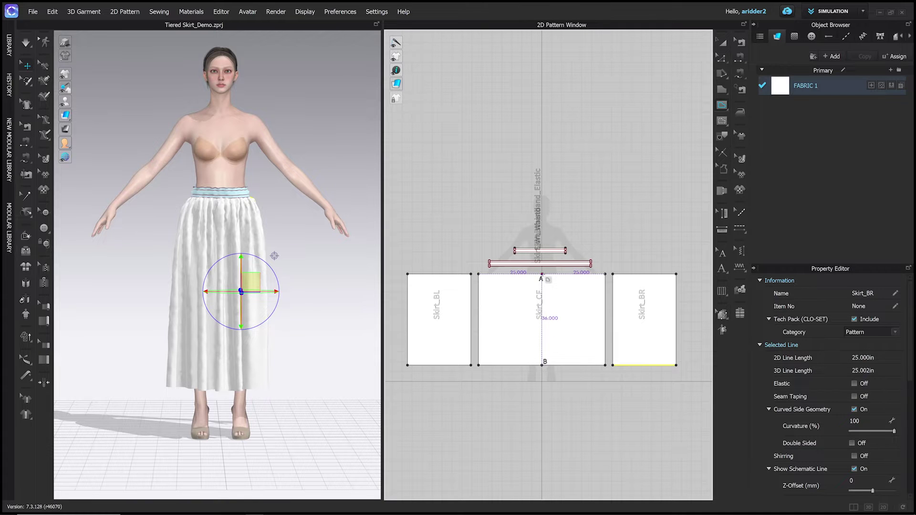
click(542, 276)
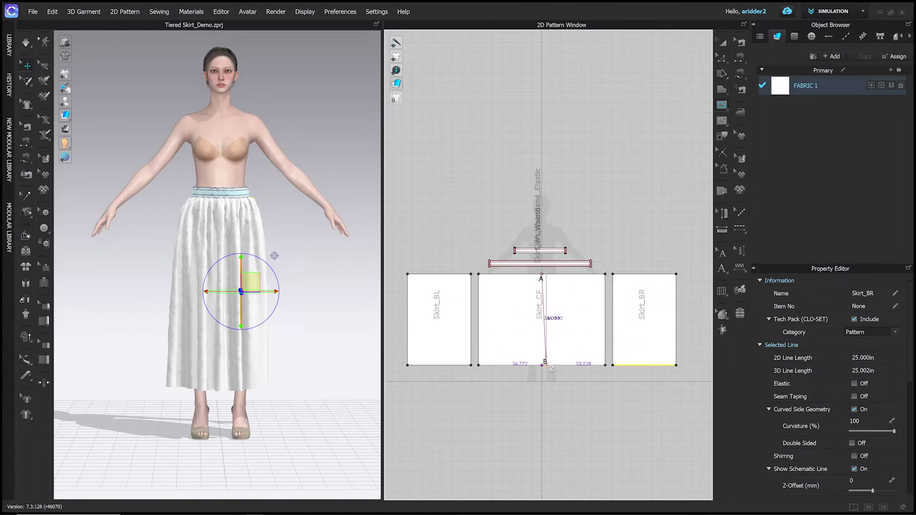
scroll(542, 365, up, 1)
scroll(542, 365, up, 3)
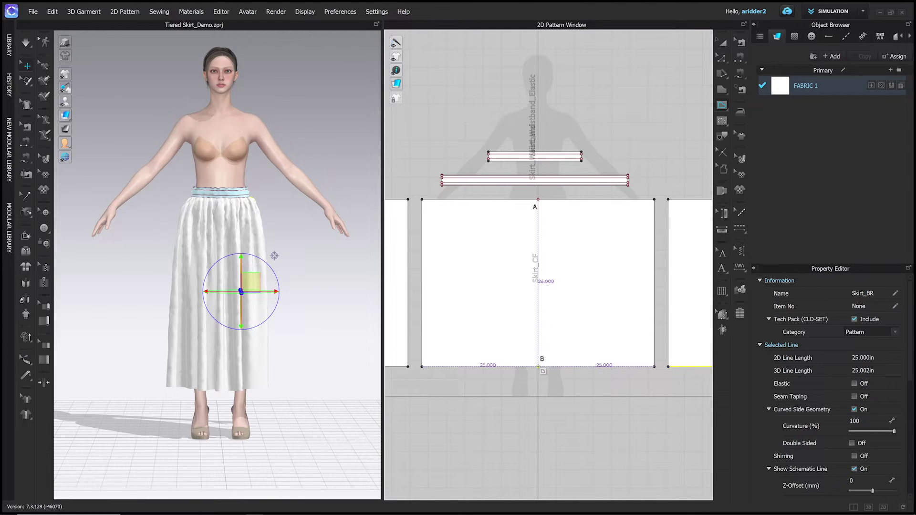
click(538, 367)
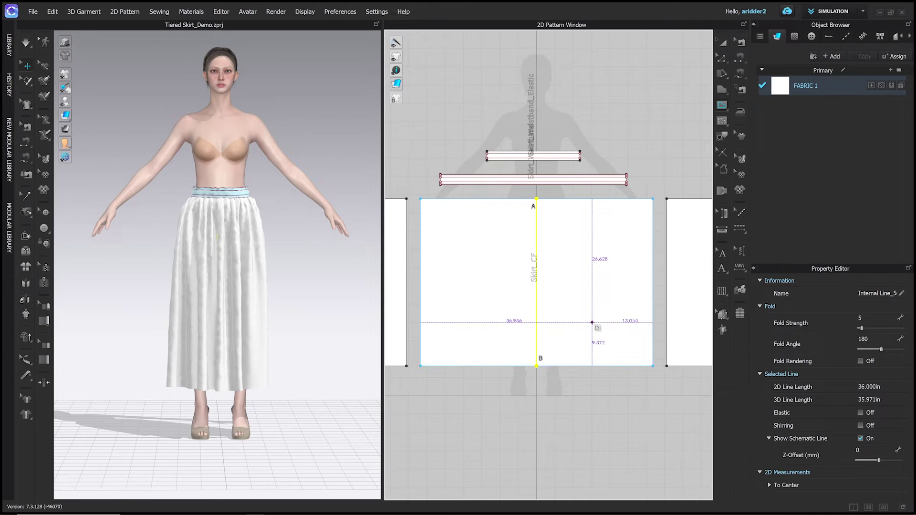
Cut & Sew Skirt_CF along its centre line into Skirt_CF_1 and Skirt_CF_2
key(a)
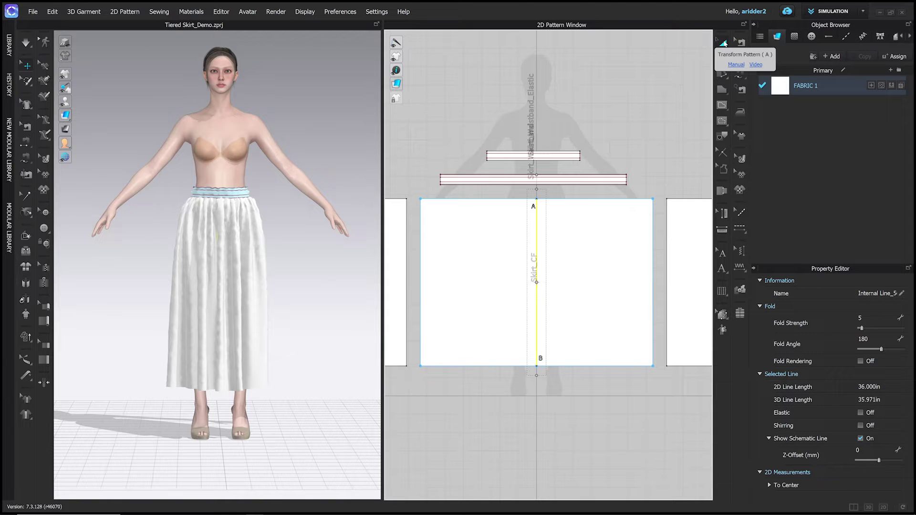
right_click(537, 224)
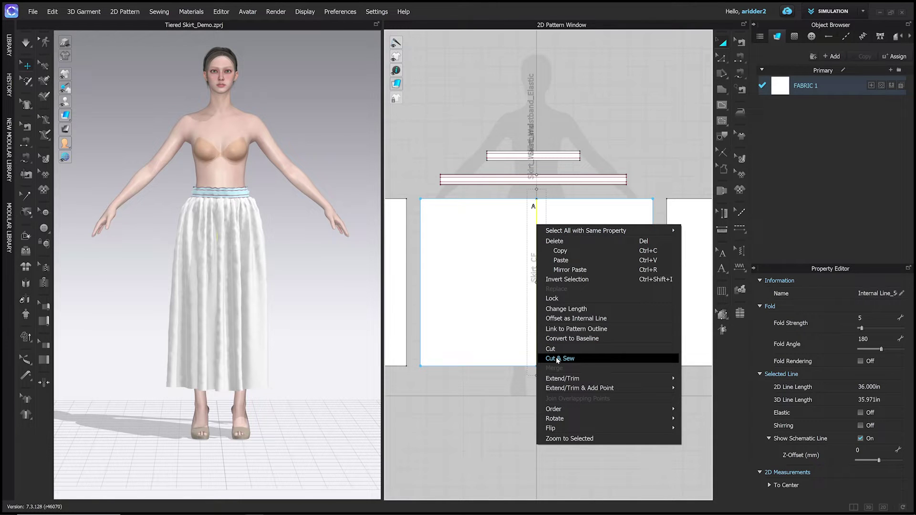
click(582, 358)
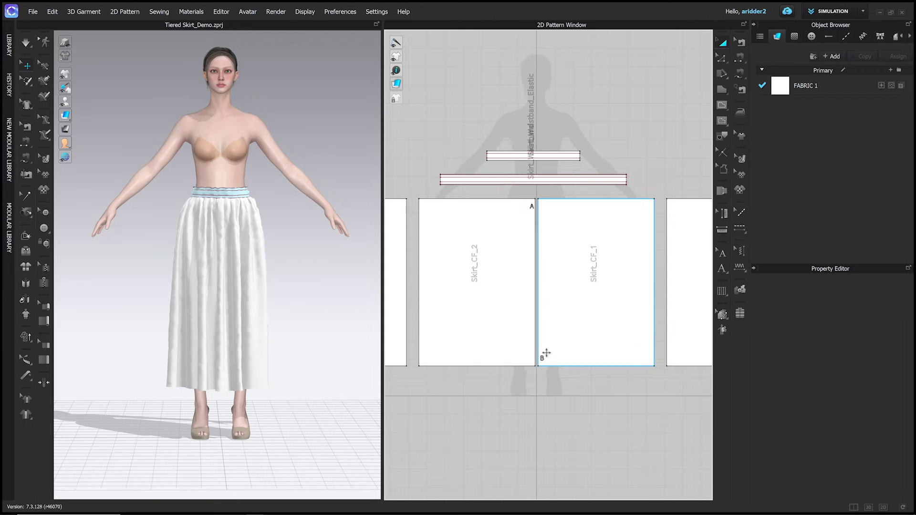
Review the seams on all pattern pieces, including the new Skirt_CF halves
key(b)
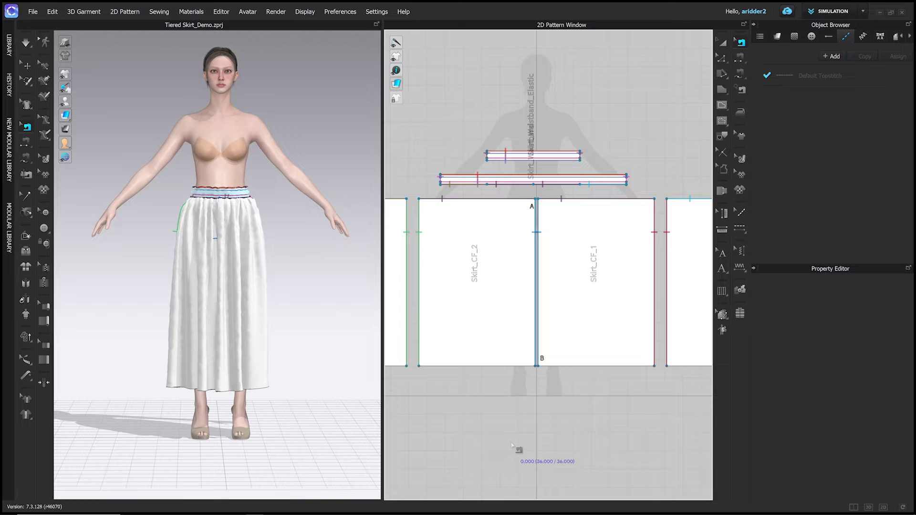
scroll(625, 391, up, 2)
scroll(625, 391, up, 3)
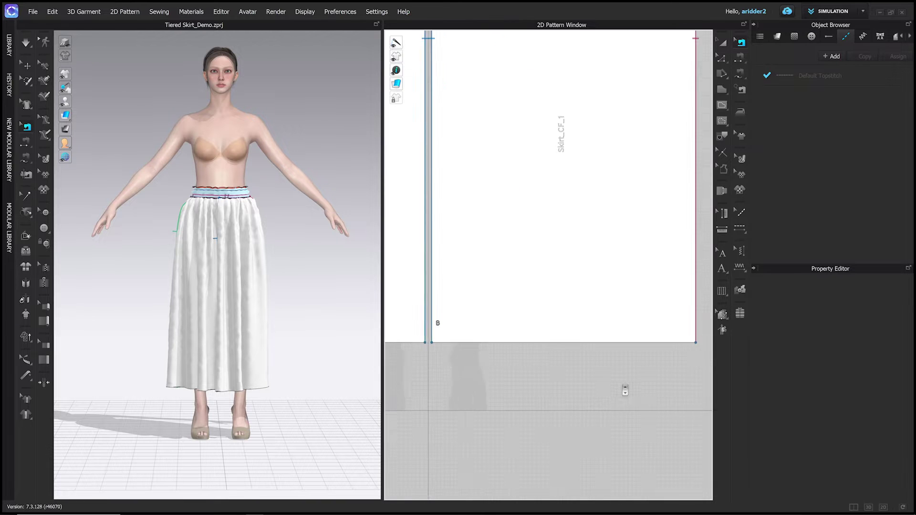
scroll(625, 390, down, 3)
scroll(626, 386, down, 1)
scroll(600, 377, up, 1)
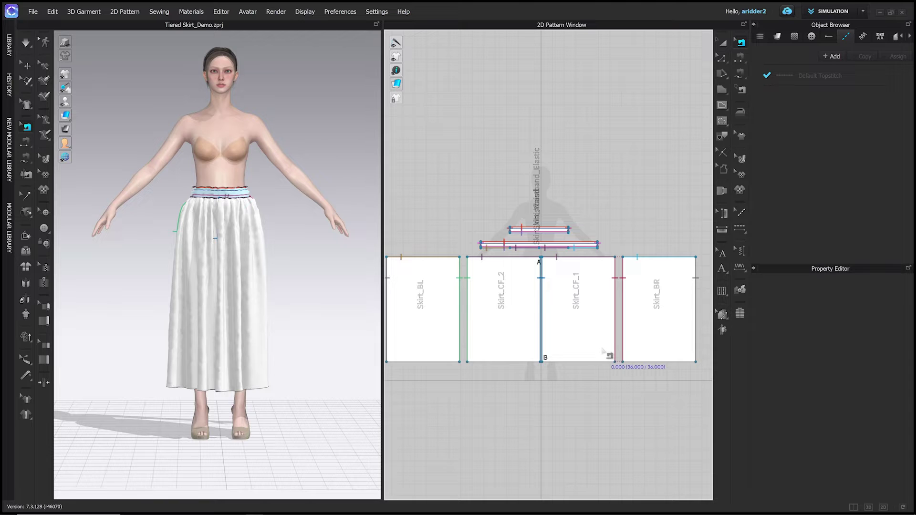
Select the top edges of Skirt_BL, Skirt_CF_2, Skirt_CF_1 and Skirt_BR
key(z)
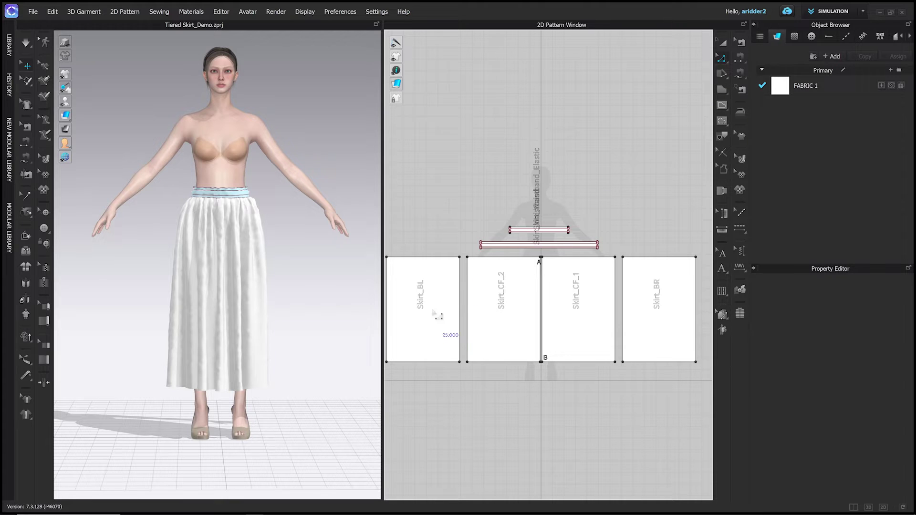
scroll(494, 293, down, 1)
click(454, 275)
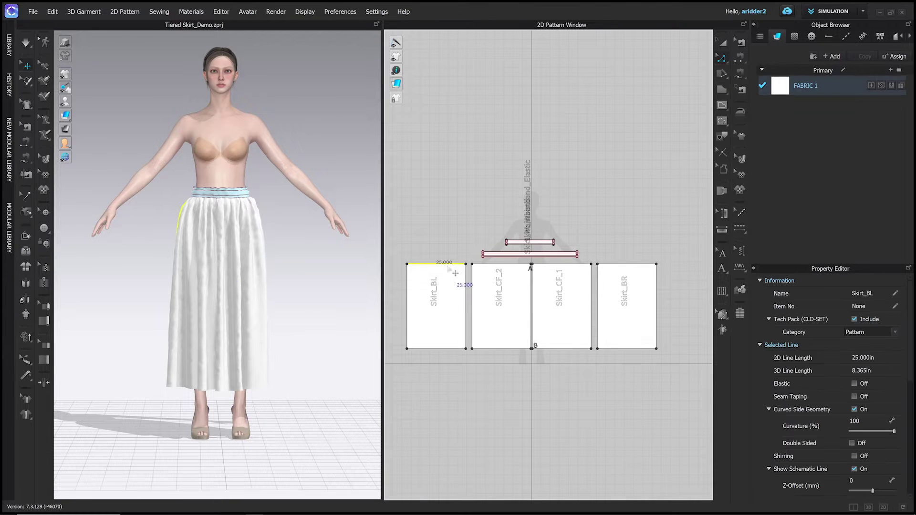
shift+click(501, 272)
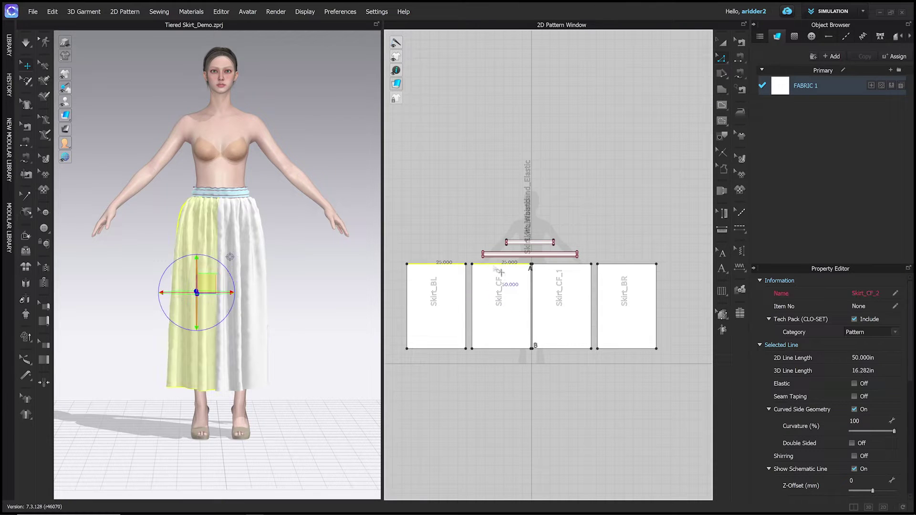
shift+click(555, 272)
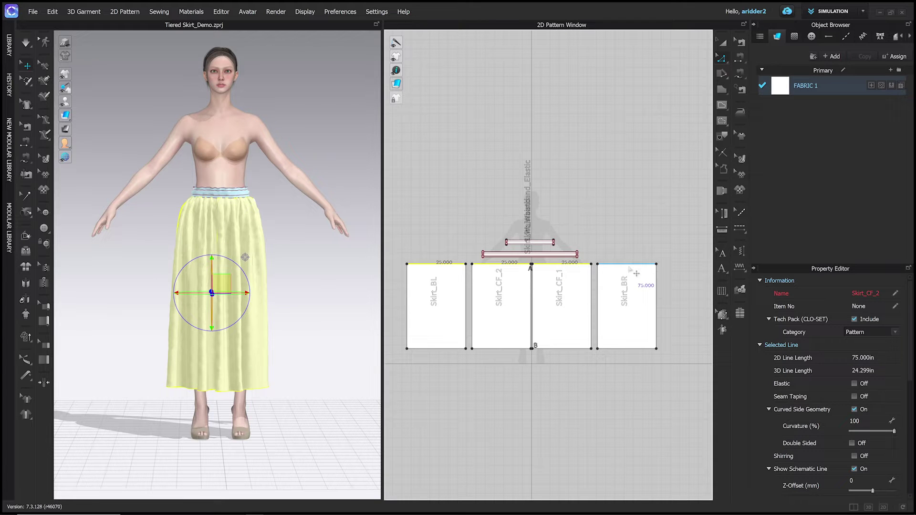
shift+click(637, 273)
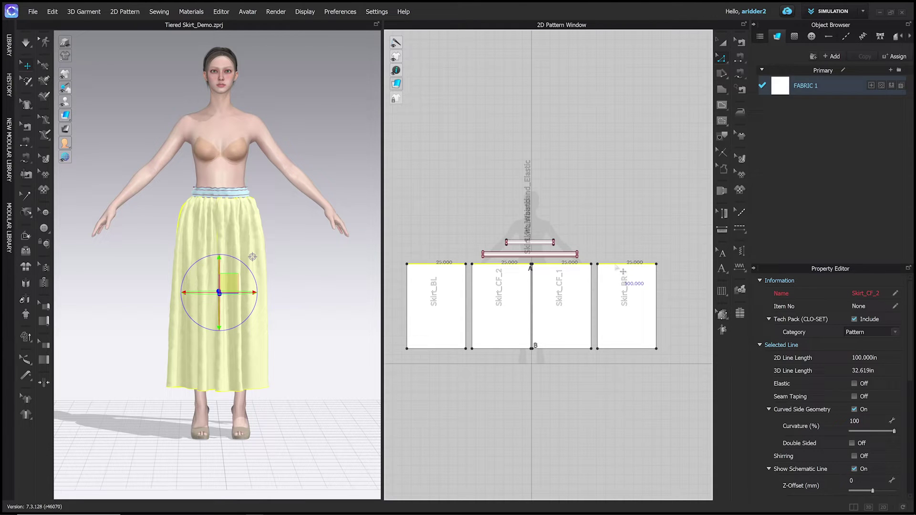
Offset those top edges as internal lines: 2 offsets, 12 in apart
right_click(616, 267)
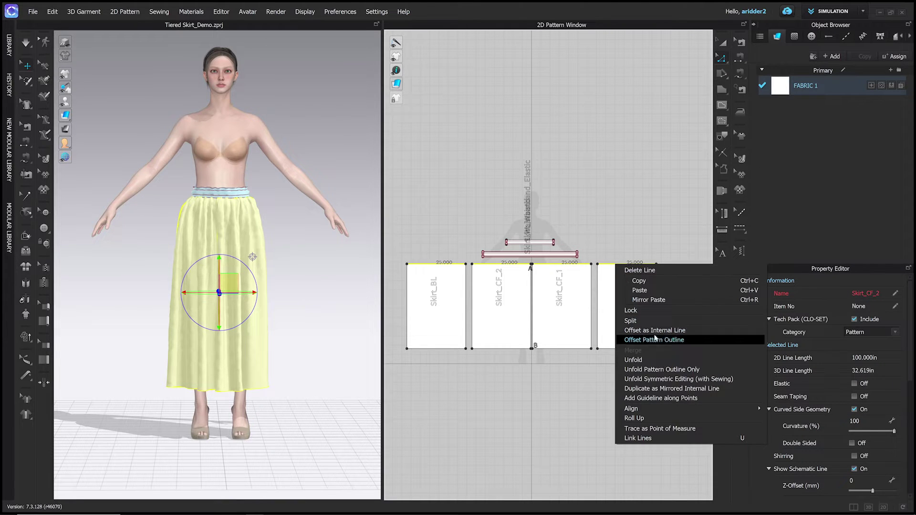
click(706, 332)
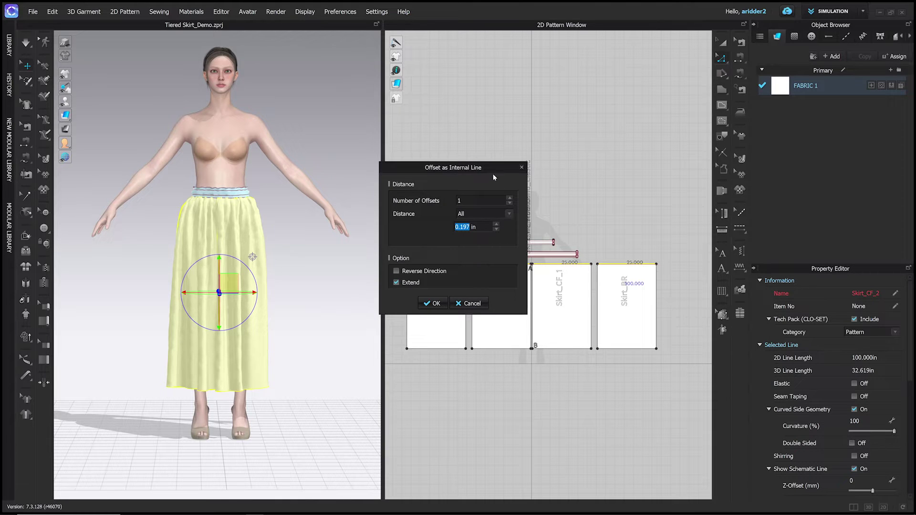
mouse_move(494, 175)
mouse_down()
mouse_move(517, 74)
mouse_move(451, 96)
mouse_up()
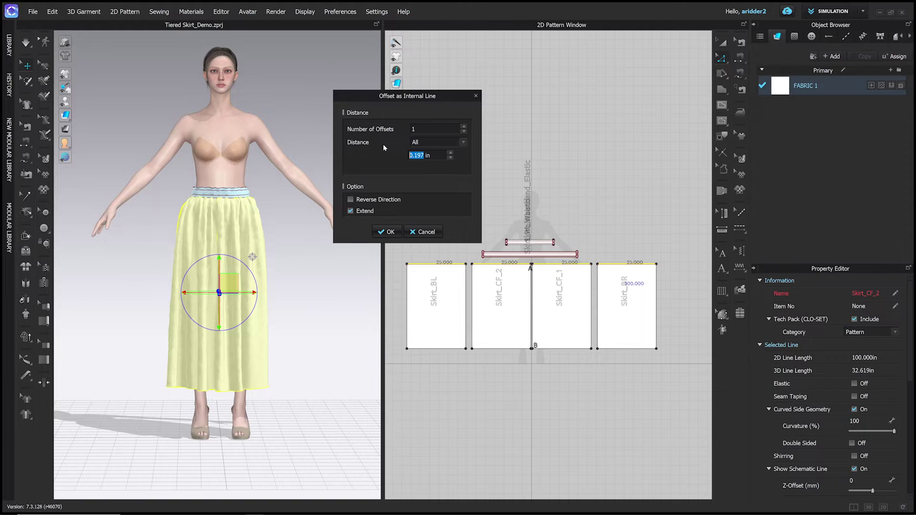
click(464, 126)
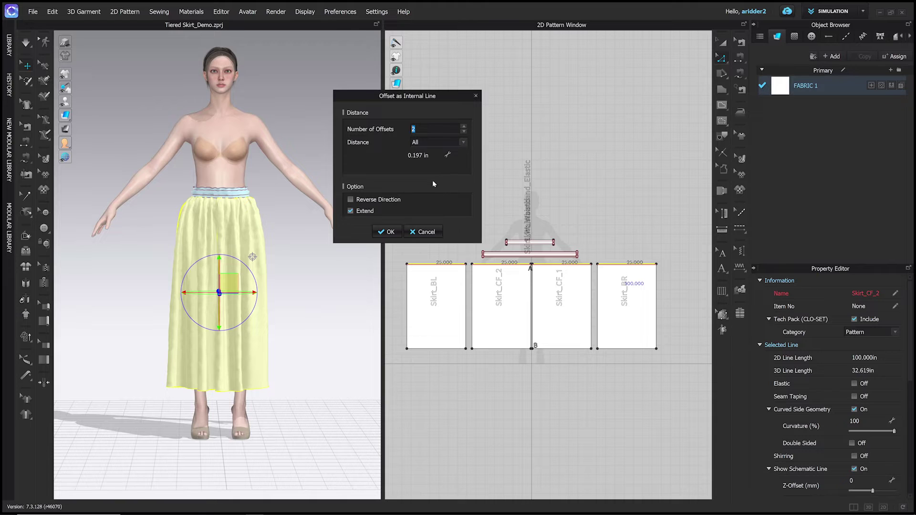
click(418, 157)
click(450, 153)
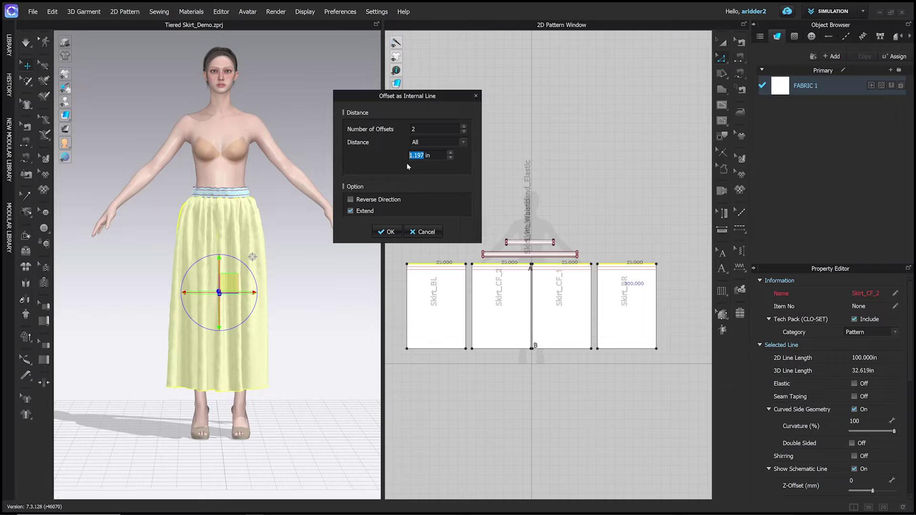
text(12)
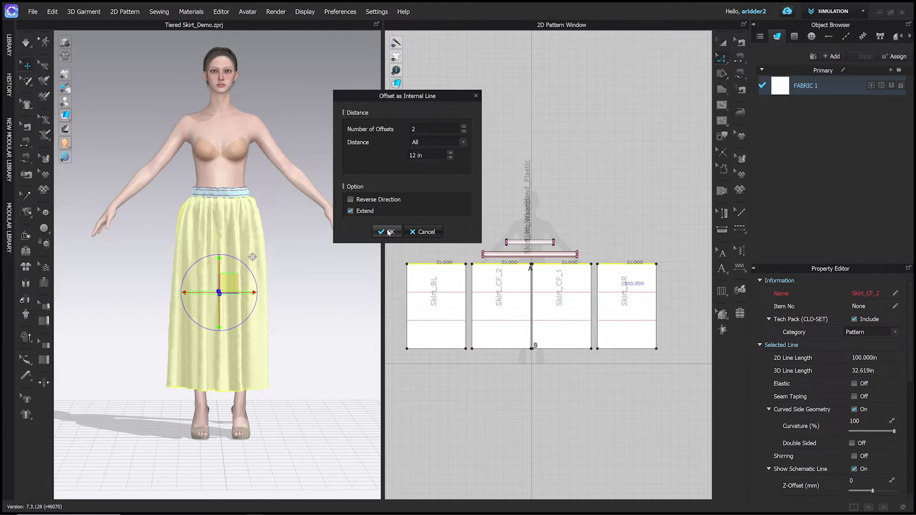
Add the two 12-in offset tier lines and Cut & Sew every panel along them
click(388, 232)
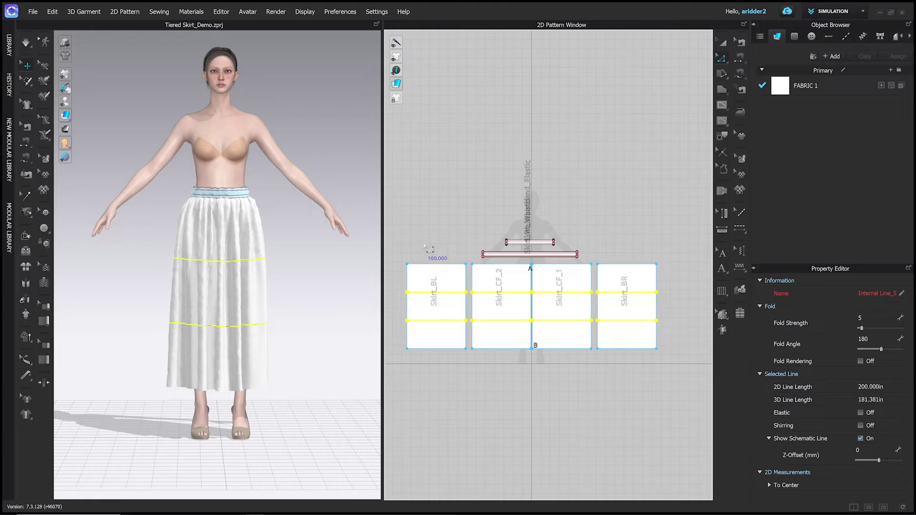
right_click(450, 296)
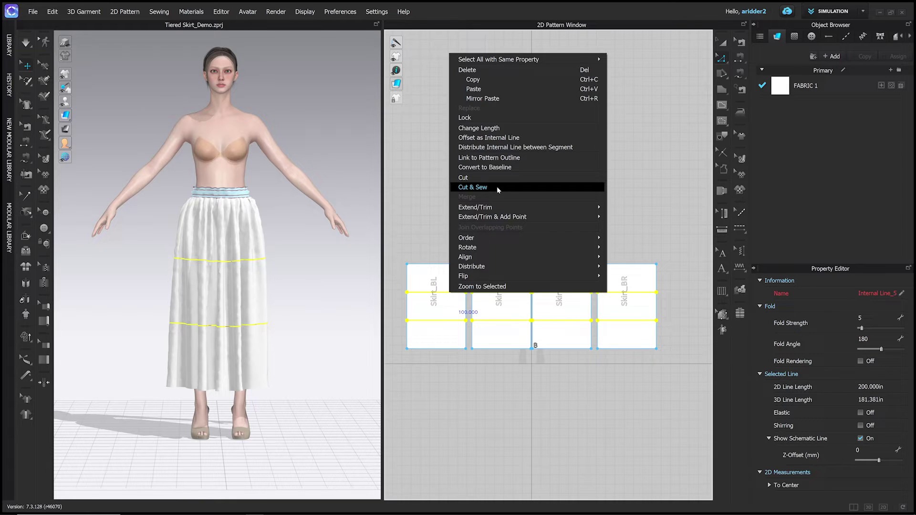
click(497, 187)
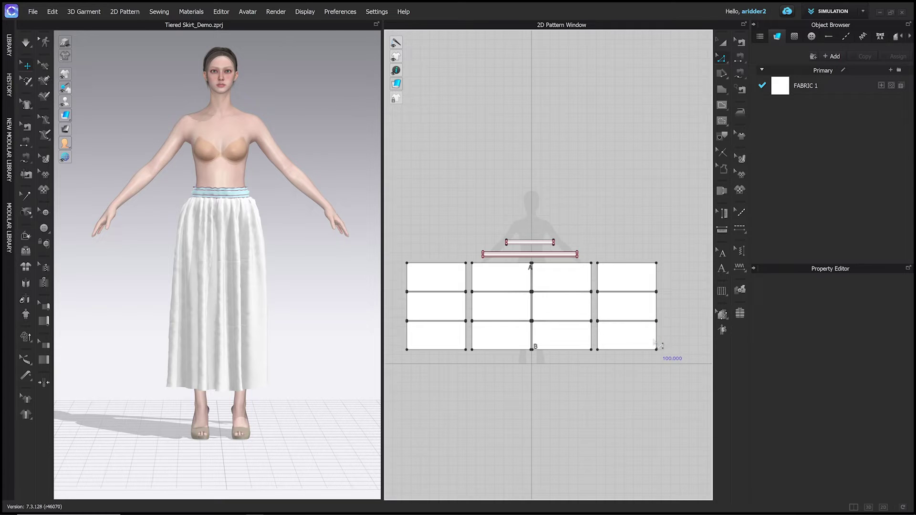
Select the four middle-tier pieces and stretch them wider to the right
key(a)
click(433, 305)
shift+click(486, 305)
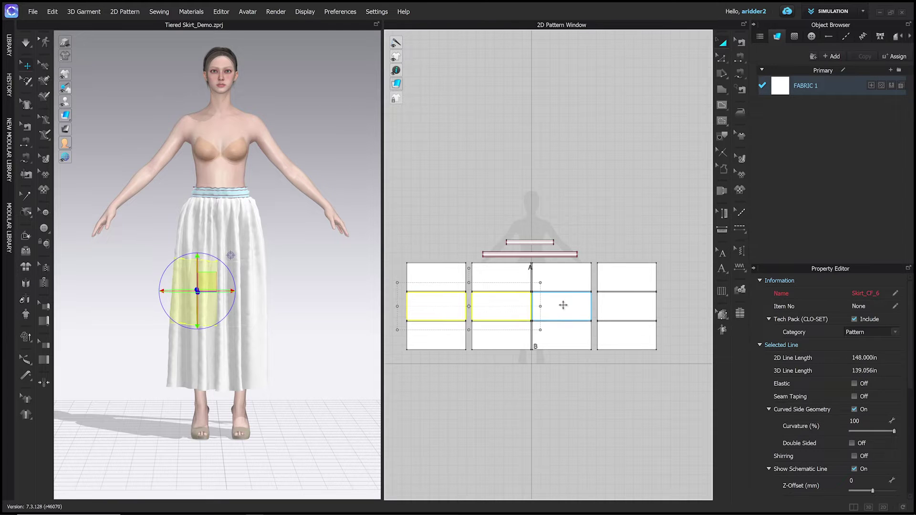
shift+click(563, 305)
shift+click(621, 304)
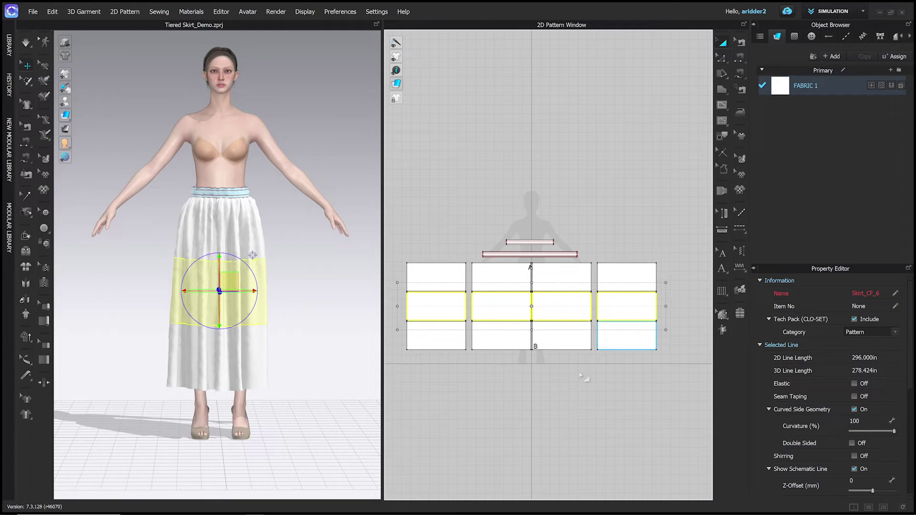
scroll(529, 449, down, 1)
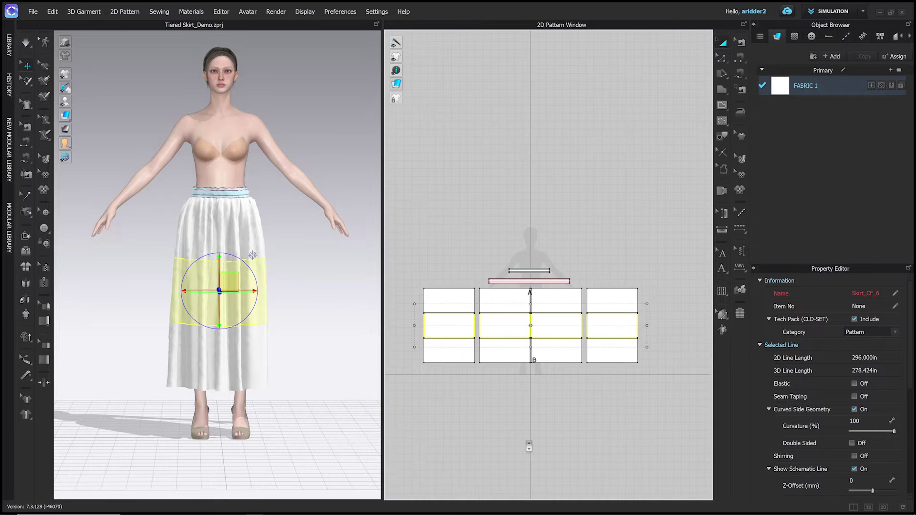
scroll(531, 420, down, 1)
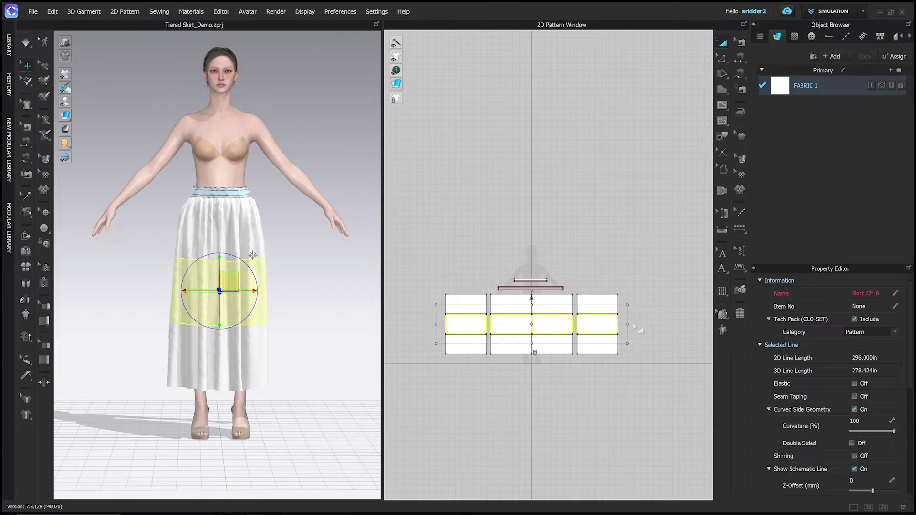
scroll(630, 335, down, 1)
scroll(602, 343, down, 1)
scroll(590, 348, down, 1)
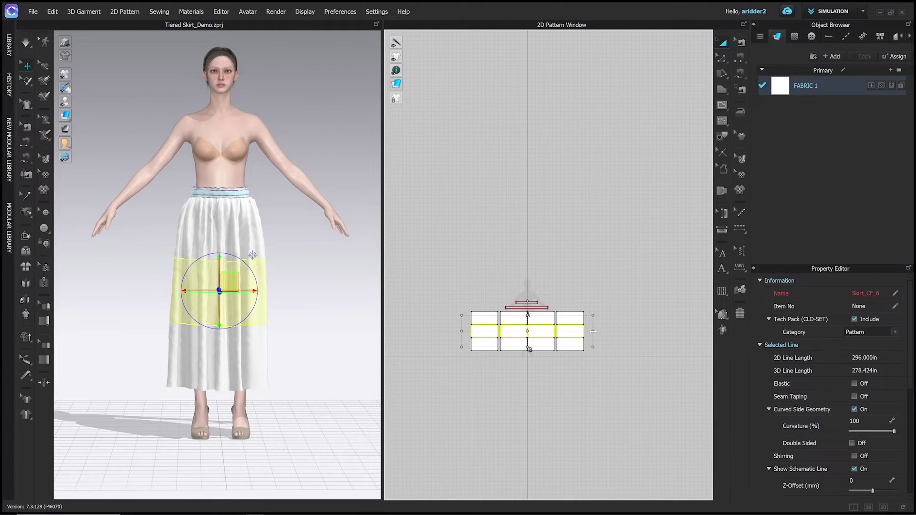
drag(593, 332, 646, 329)
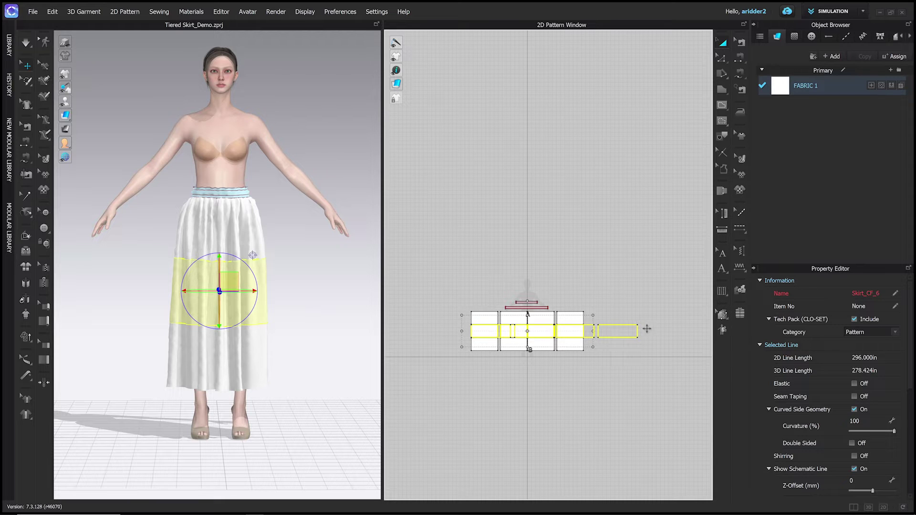
Scale the selected middle-tier pieces to exactly 200% width
key(Return)
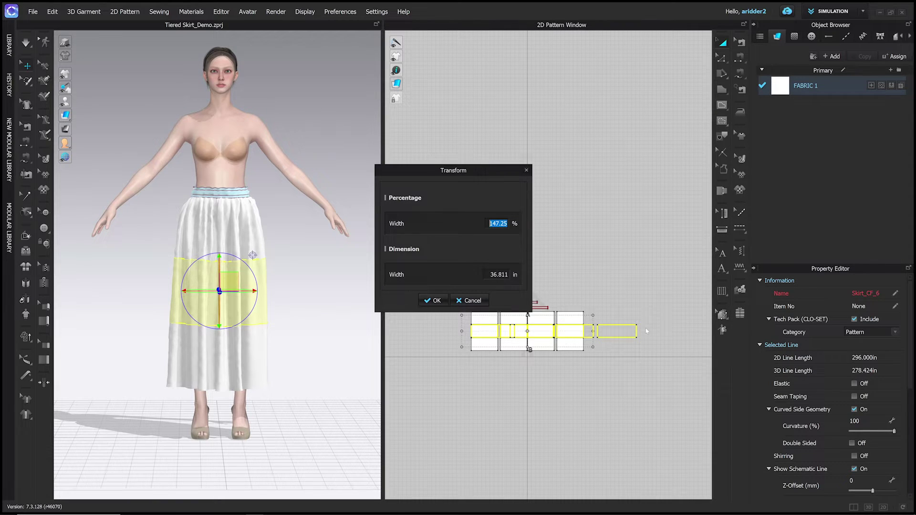
drag(466, 181, 484, 159)
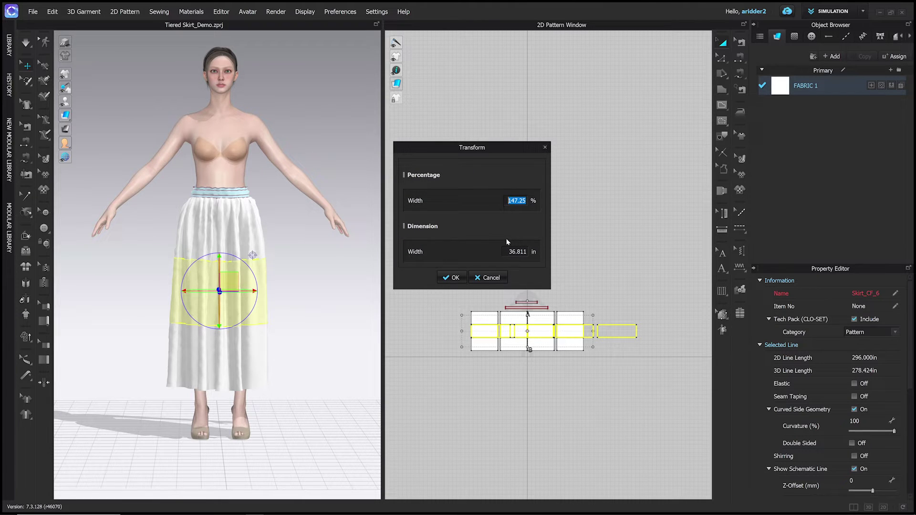
text(2)
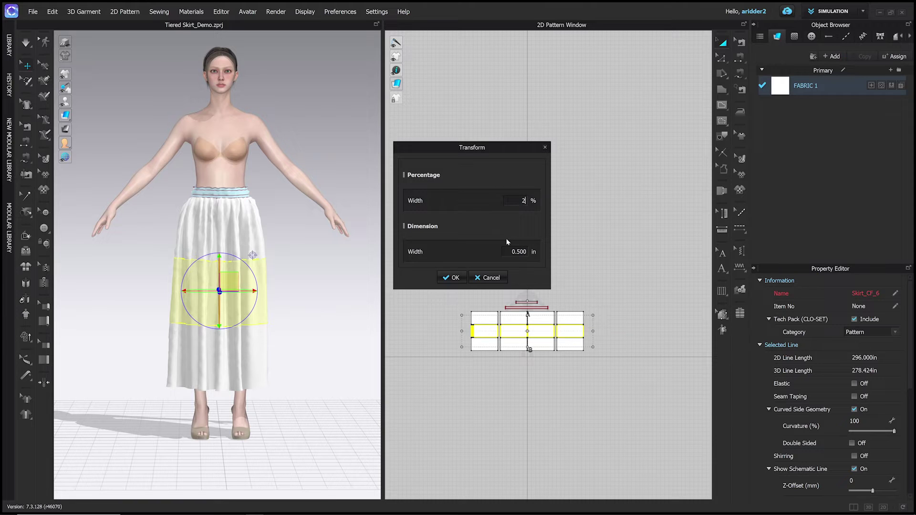
text(00)
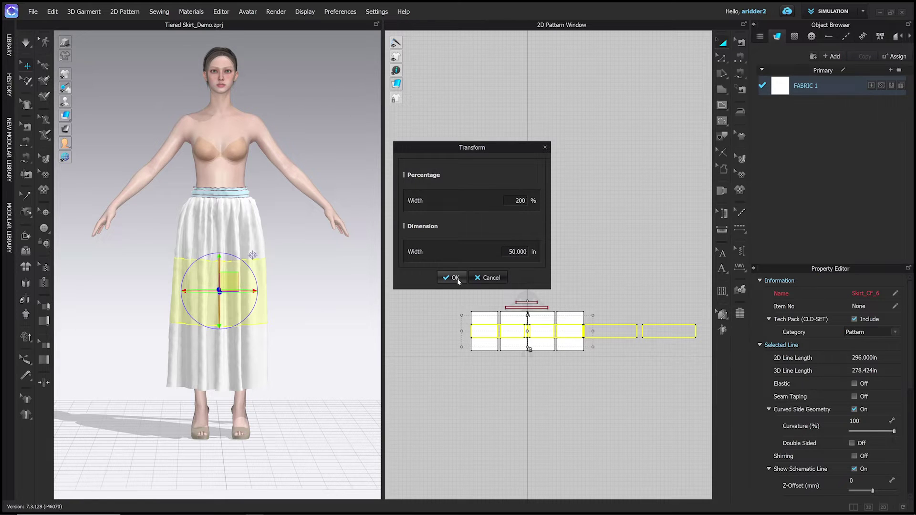
click(456, 277)
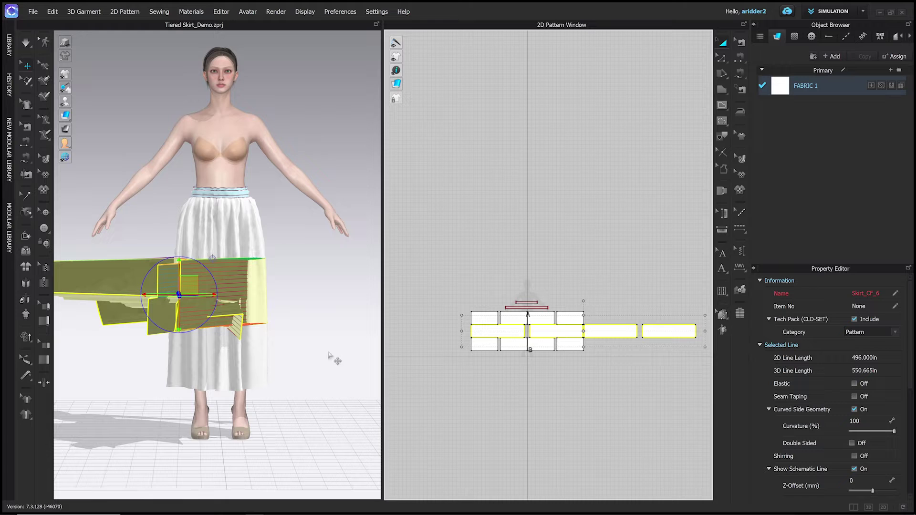
Simulate the skirt and pull the stray back piece into place so the middle tier gathers
scroll(254, 347, down, 2)
scroll(253, 347, down, 1)
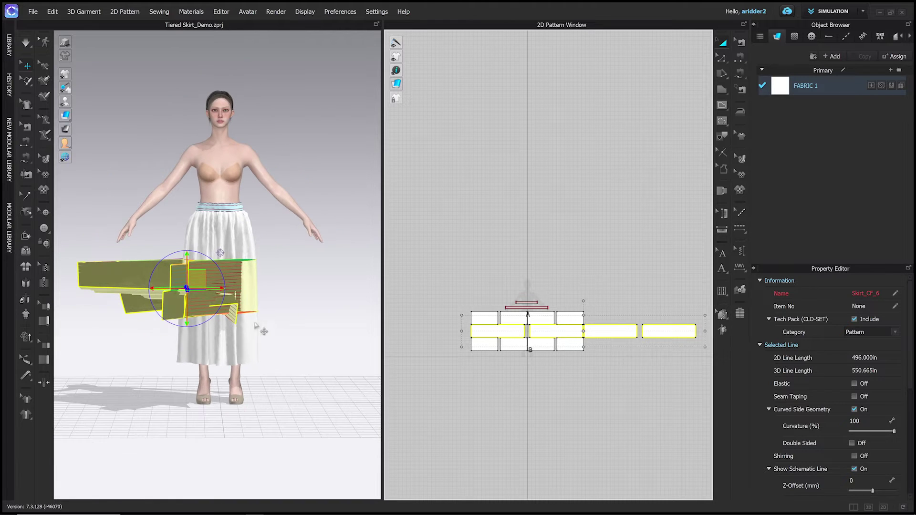
scroll(279, 315, down, 1)
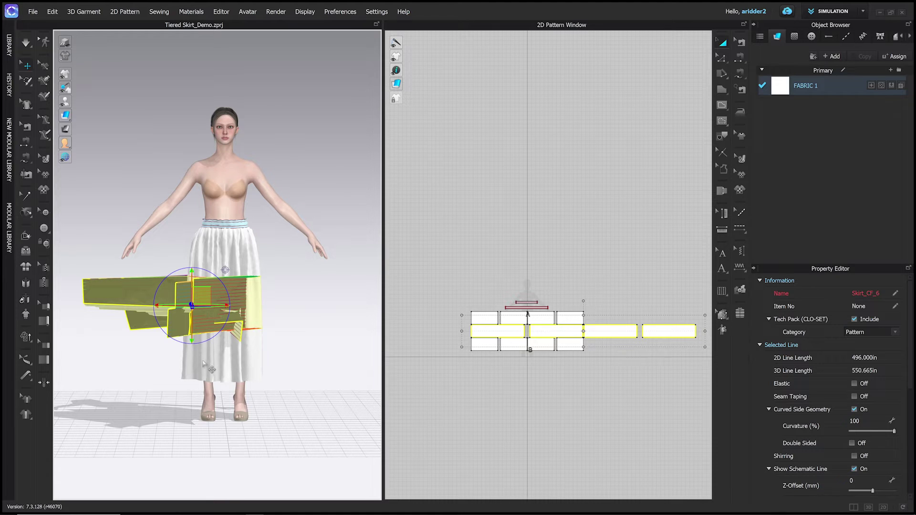
key(space)
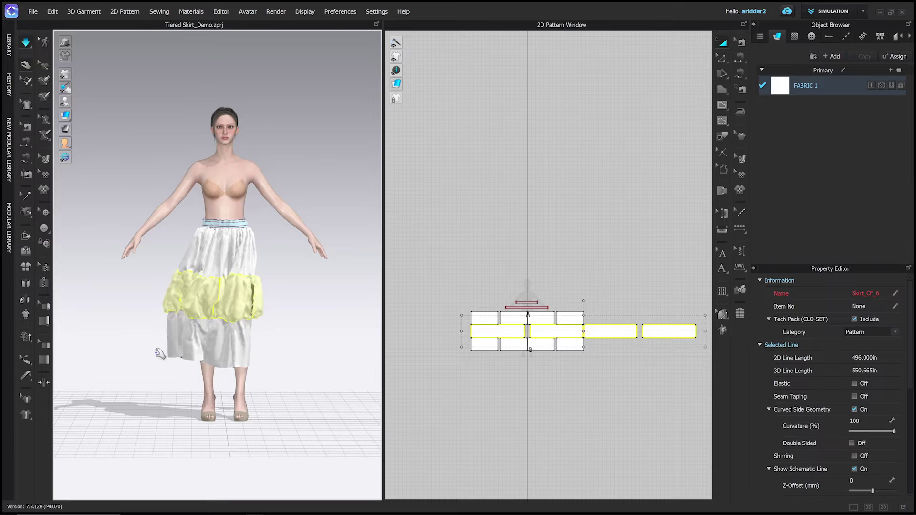
mouse_move(159, 354)
right_down()
mouse_move(299, 389)
mouse_move(348, 389)
mouse_move(303, 382)
mouse_move(245, 406)
mouse_move(286, 391)
right_up()
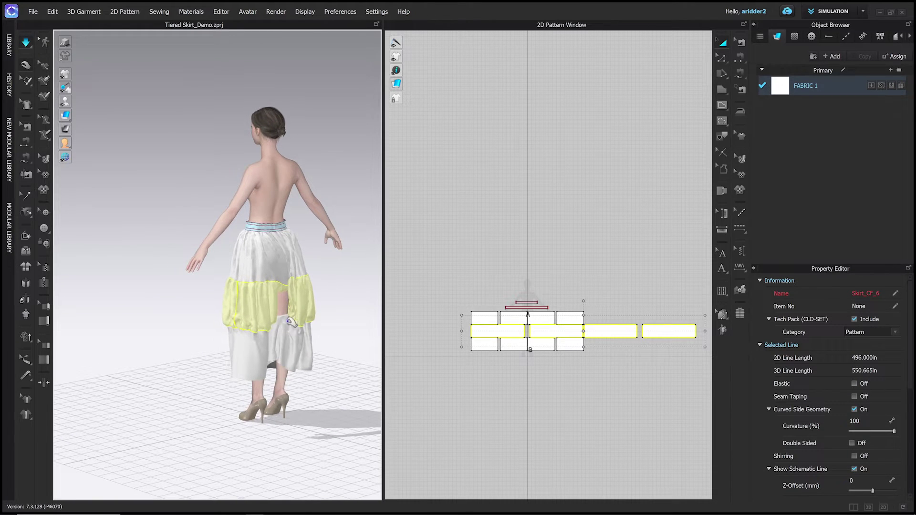
drag(289, 322, 493, 377)
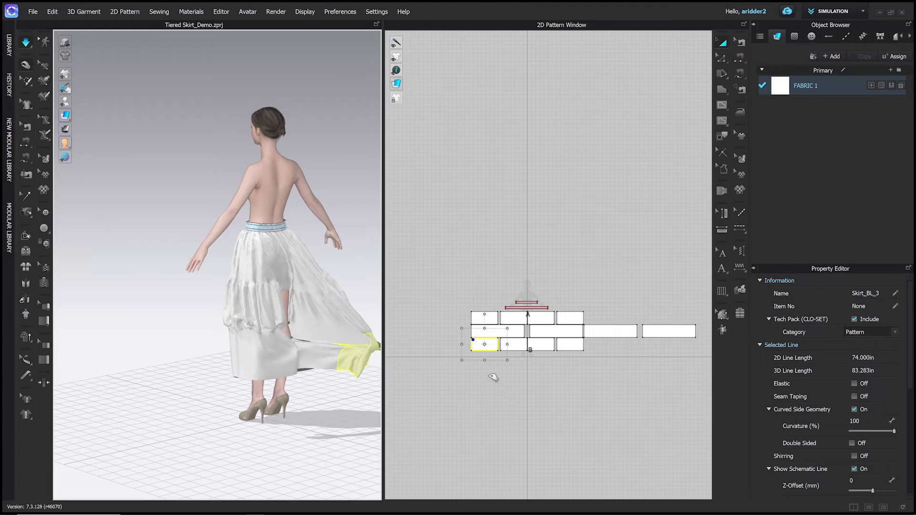
mouse_move(494, 378)
mouse_down()
mouse_move(313, 328)
mouse_move(297, 343)
mouse_move(301, 363)
mouse_up()
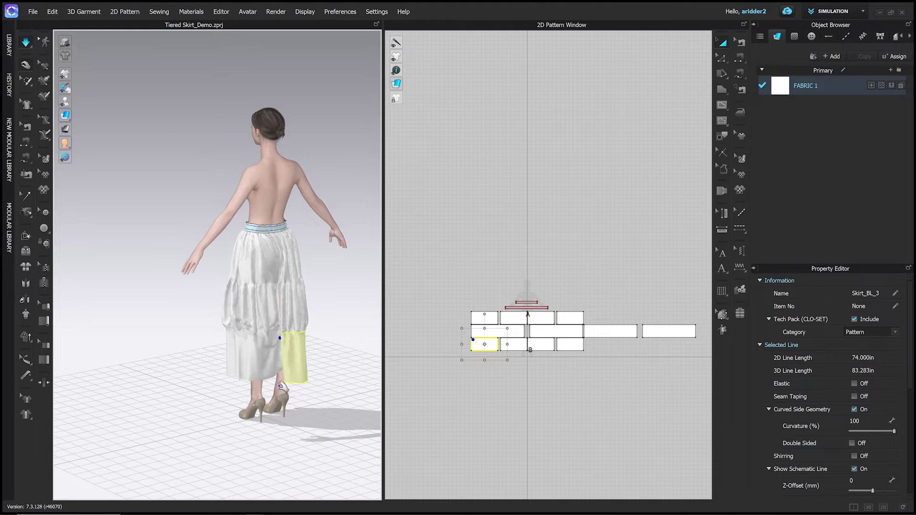
Leave cloth-pulling mode and deactivate the avatar from its right-click menu
click(26, 65)
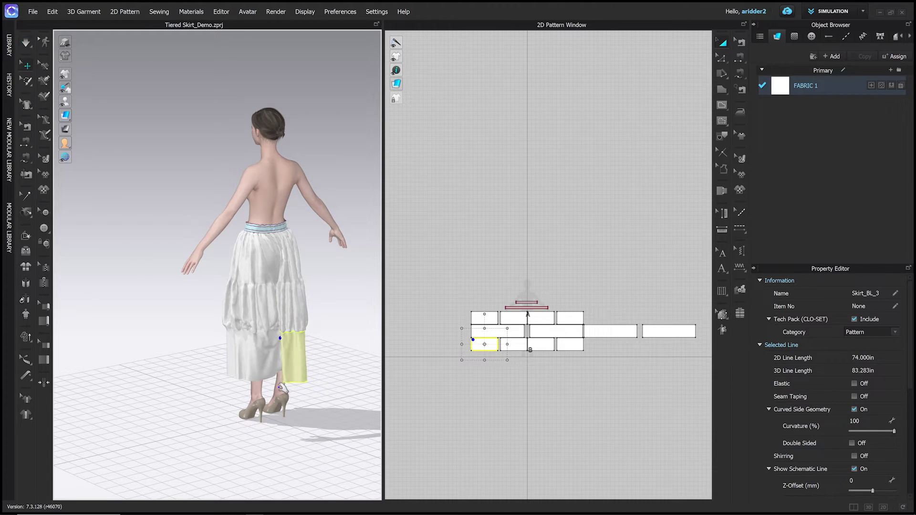
click(286, 390)
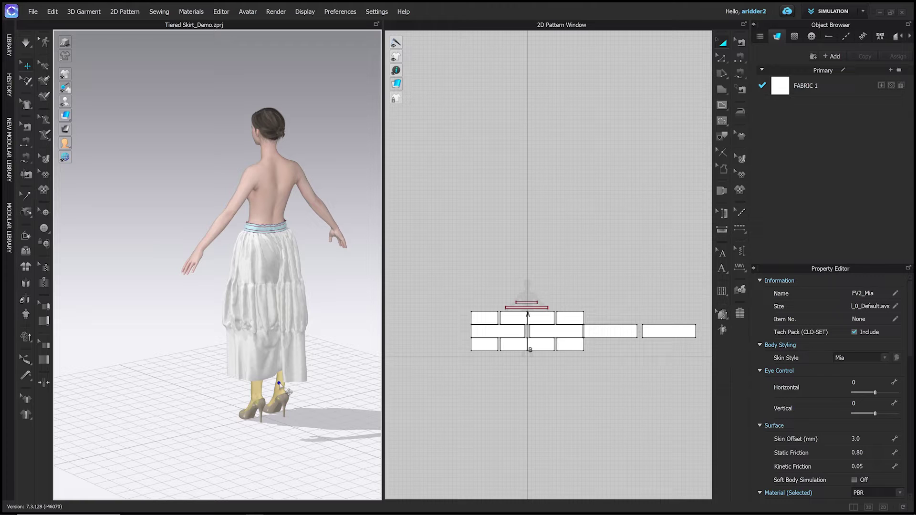
mouse_move(287, 392)
right_down()
mouse_move(324, 390)
mouse_move(251, 327)
mouse_move(296, 283)
mouse_move(292, 310)
right_up()
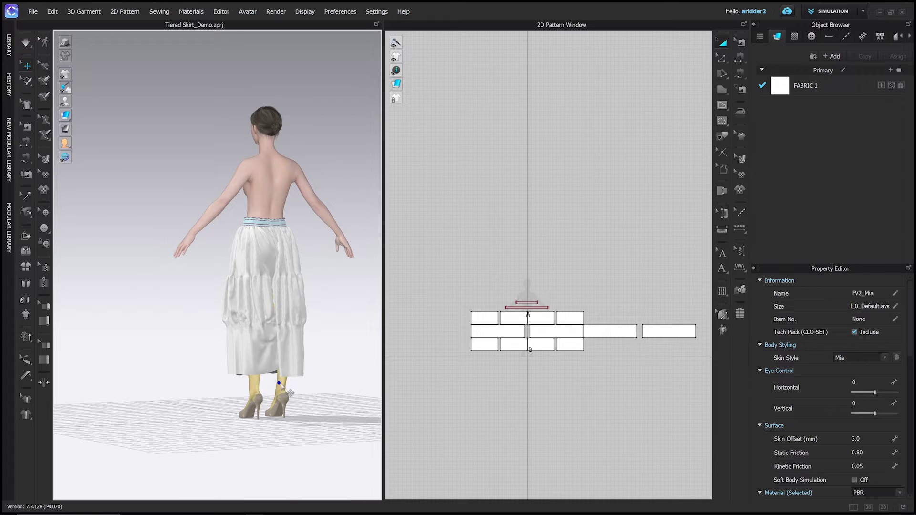
right_click(282, 386)
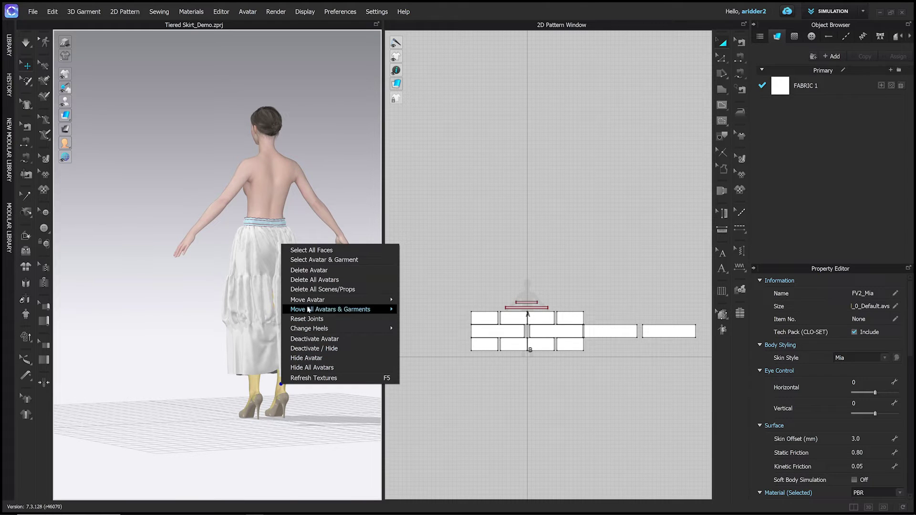
click(350, 336)
Orbit to check the skirt from side, top and back, inspecting Skirt_BR_3, then deselect
mouse_move(320, 349)
right_down()
mouse_move(303, 350)
mouse_move(327, 352)
right_up()
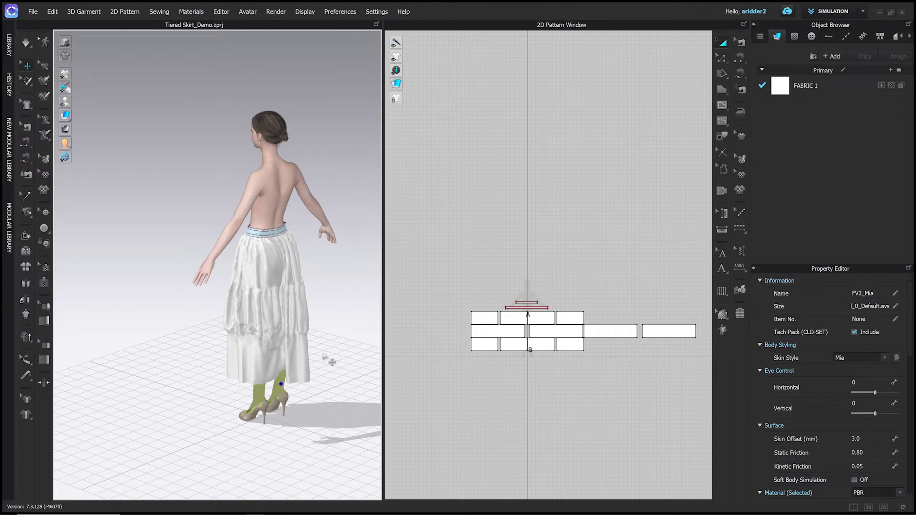
right_drag(329, 361, 305, 371)
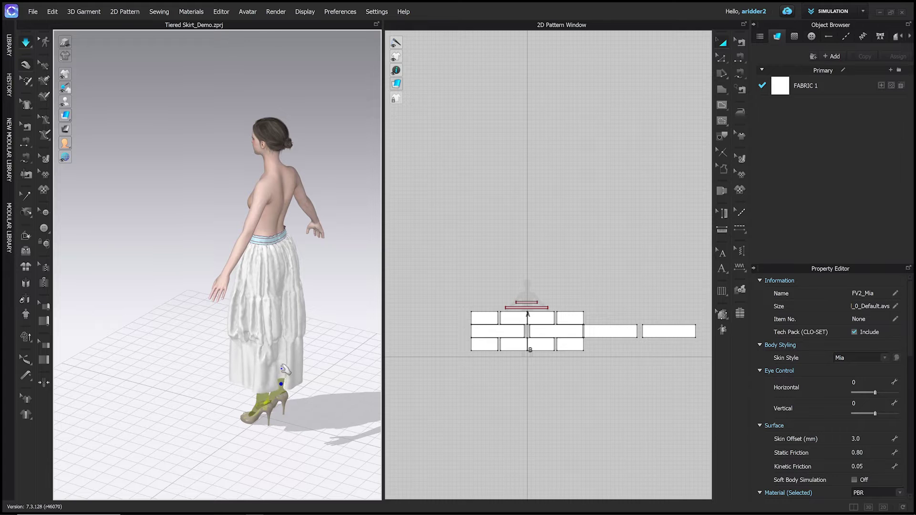
click(284, 370)
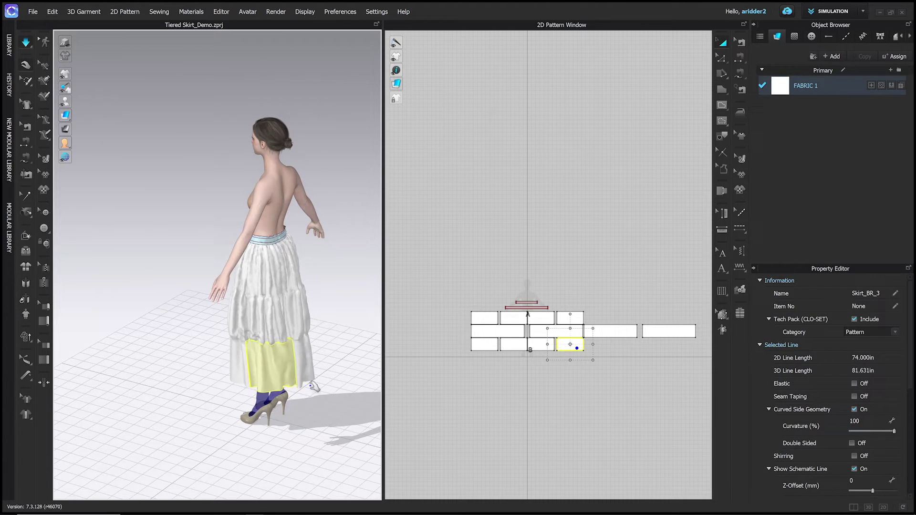
mouse_move(314, 386)
right_down()
mouse_move(307, 352)
mouse_move(317, 368)
right_up()
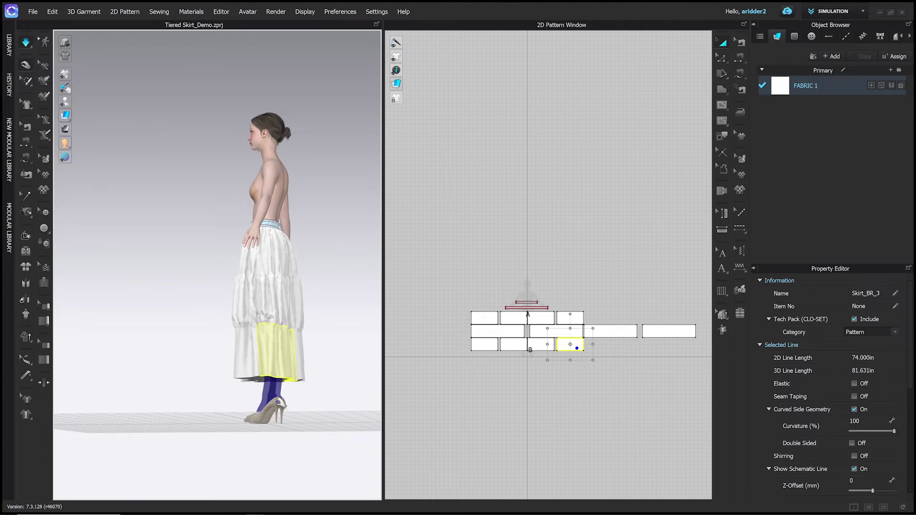
right_drag(280, 404, 281, 393)
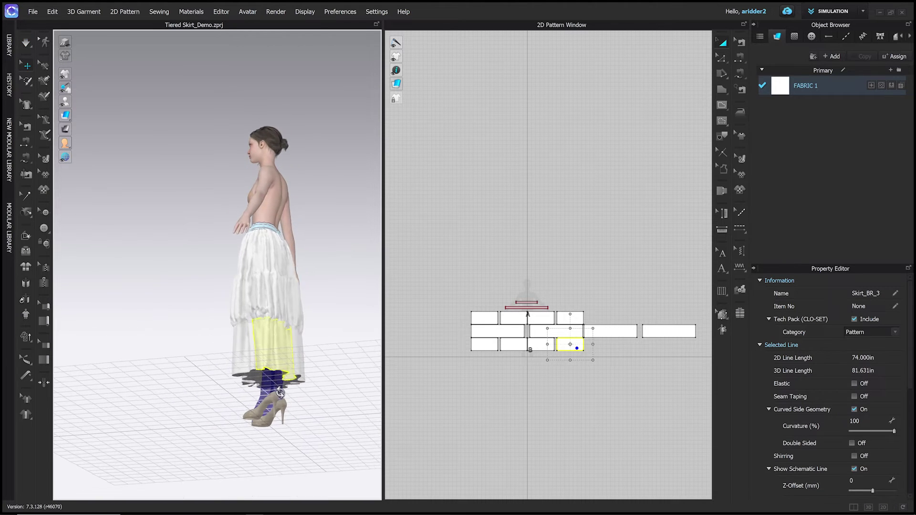
mouse_move(280, 393)
right_down()
mouse_move(273, 405)
mouse_move(427, 399)
mouse_move(302, 400)
mouse_move(299, 420)
mouse_move(245, 410)
mouse_move(407, 420)
right_up()
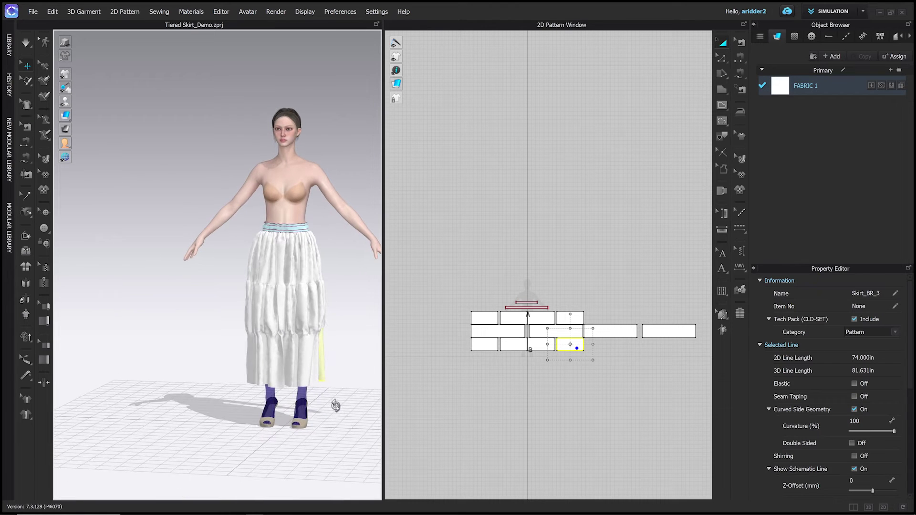
click(620, 319)
right_drag(294, 343, 315, 334)
right_drag(596, 382, 583, 370)
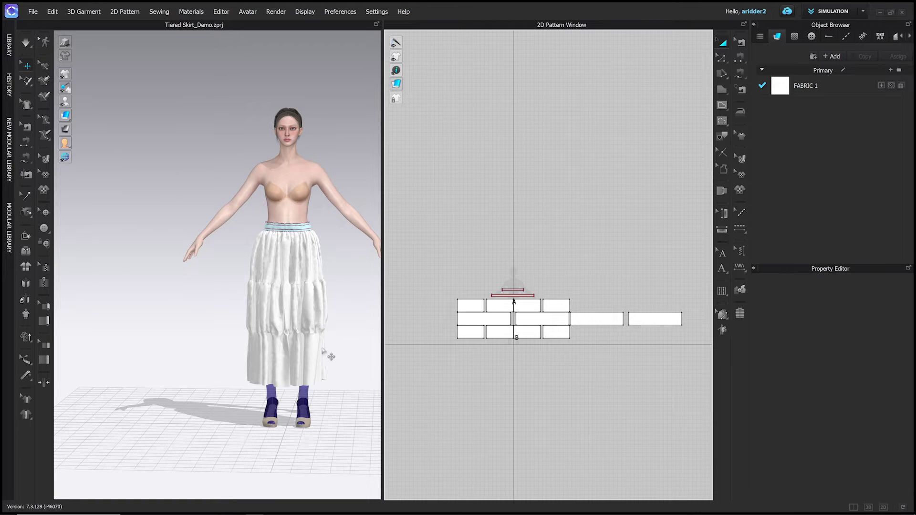
click(469, 333)
shift+click(499, 333)
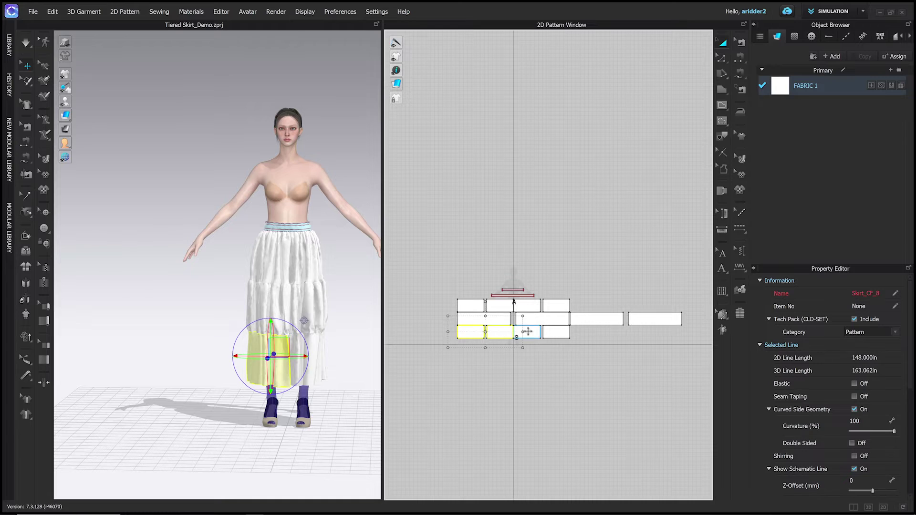
shift+click(527, 333)
shift+click(550, 331)
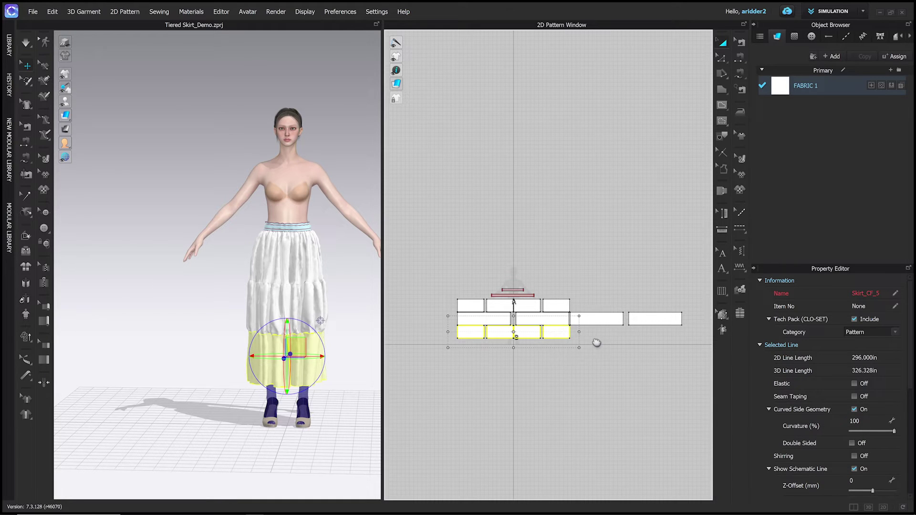
right_drag(597, 341, 580, 344)
drag(564, 333, 690, 335)
right_click(690, 335)
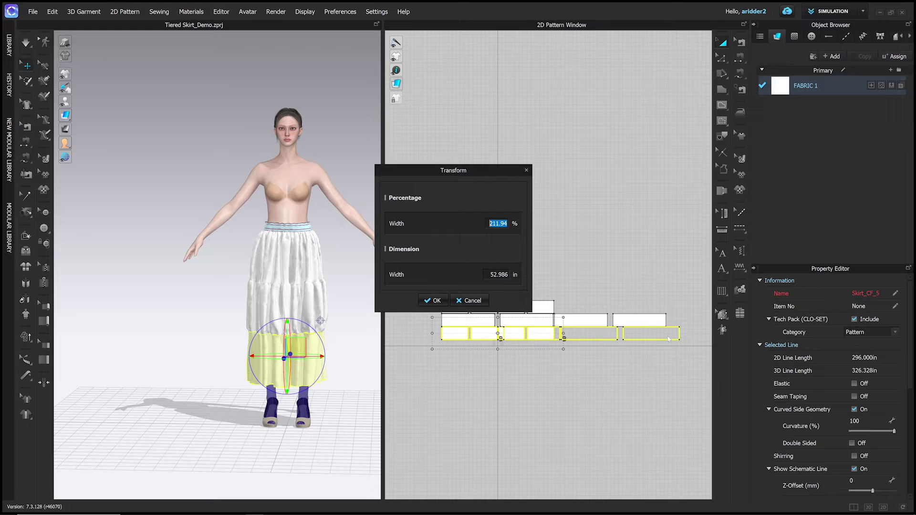
text(300)
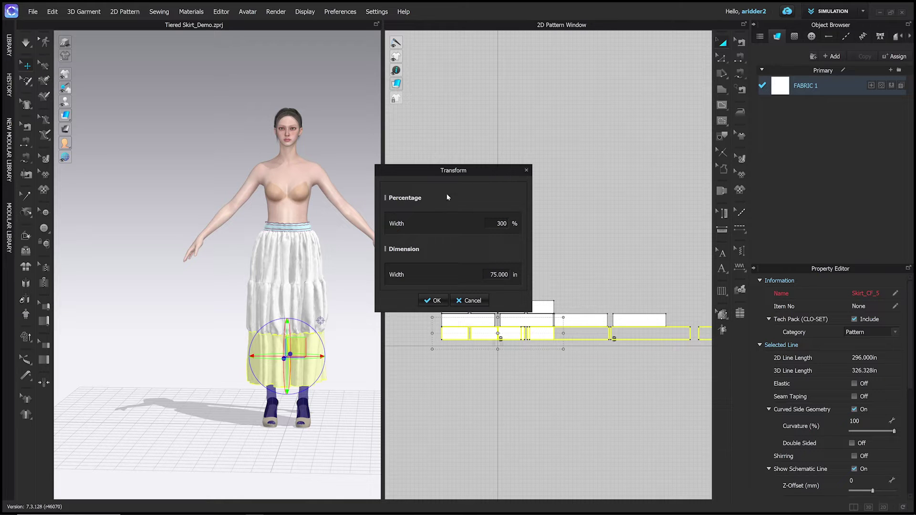
drag(499, 170, 492, 108)
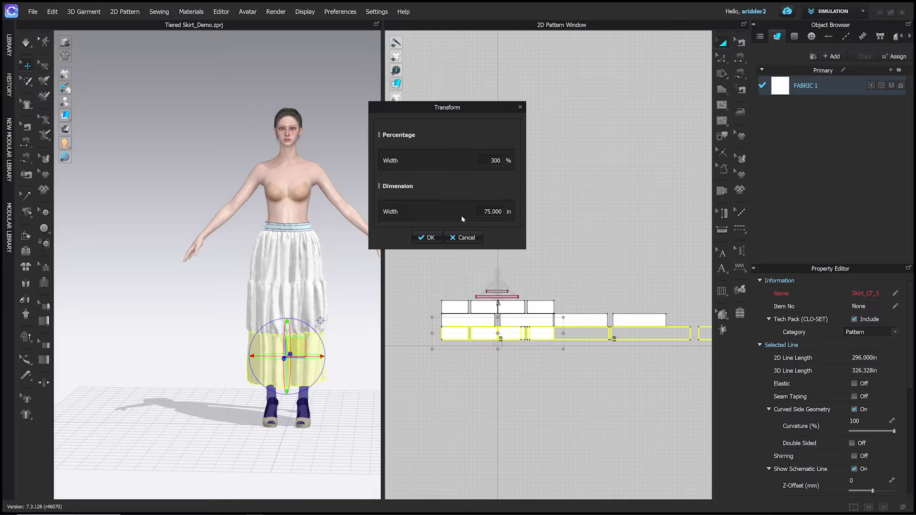
click(462, 238)
Scale the four bottom-tier pieces to 300% width, totalling 696 inches of edge length
scroll(563, 359, down, 2)
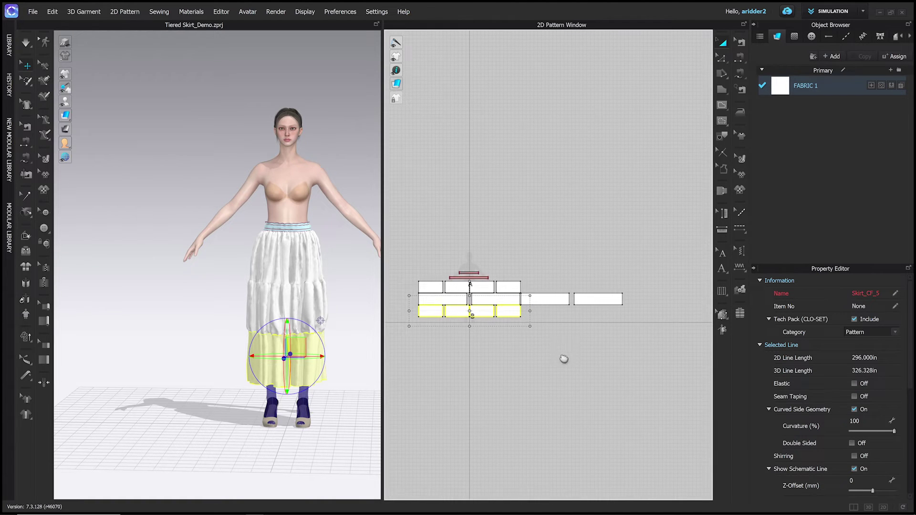
scroll(531, 312, down, 1)
drag(533, 311, 564, 321)
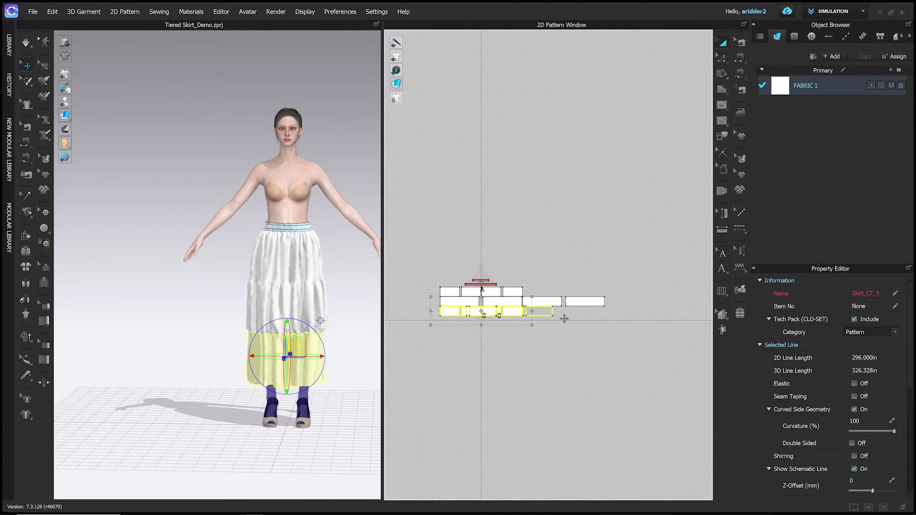
text(300)
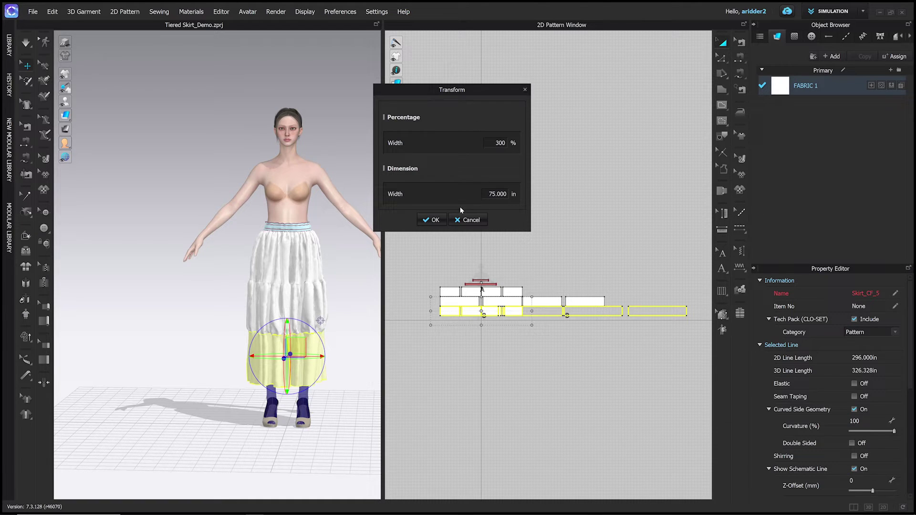
click(435, 220)
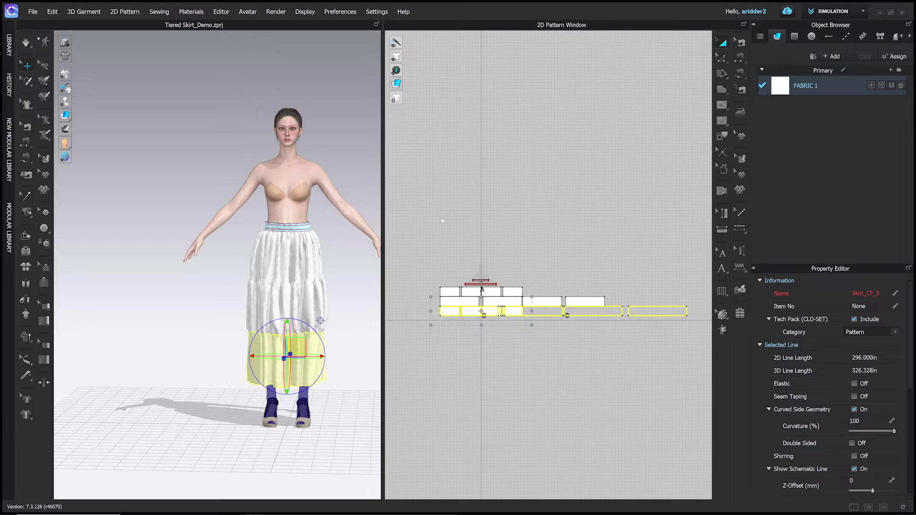
Simulate to drape the tripled bottom tier into a ruffled hem, then orbit to view it front-on
middle_drag(319, 416, 270, 376)
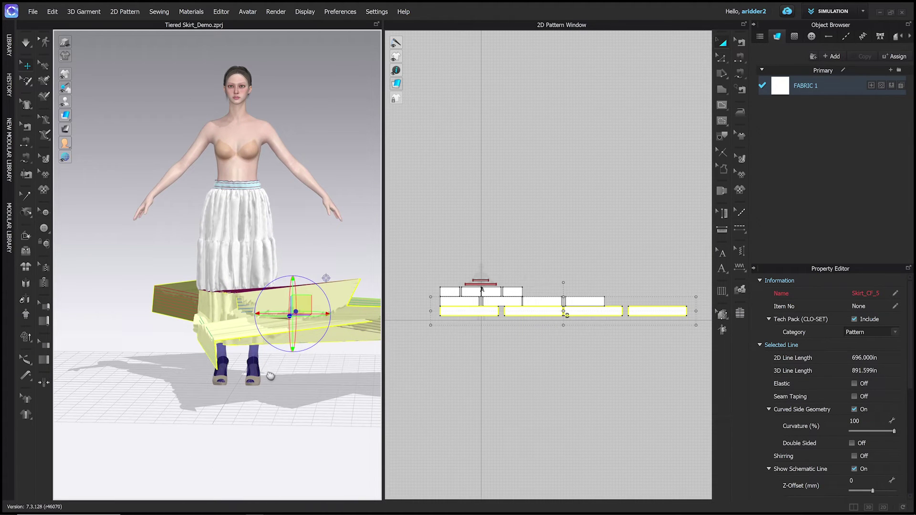
key(q)
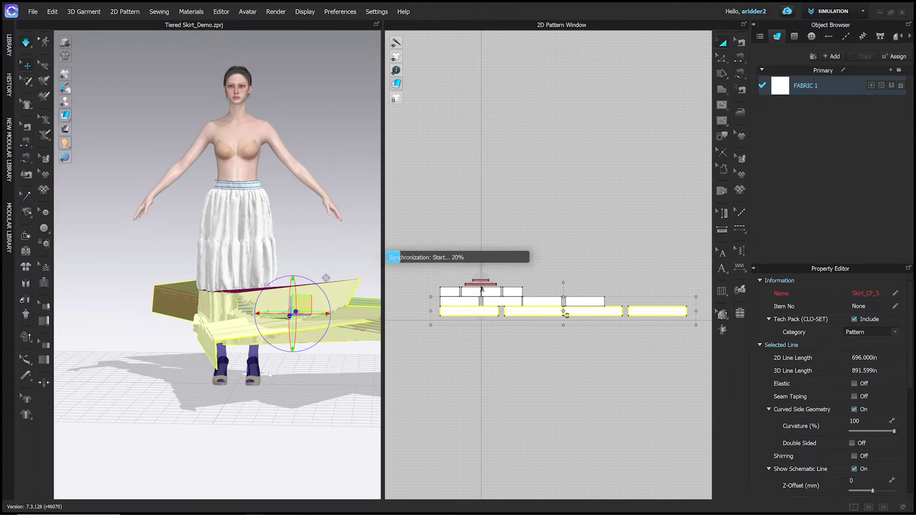
key(space)
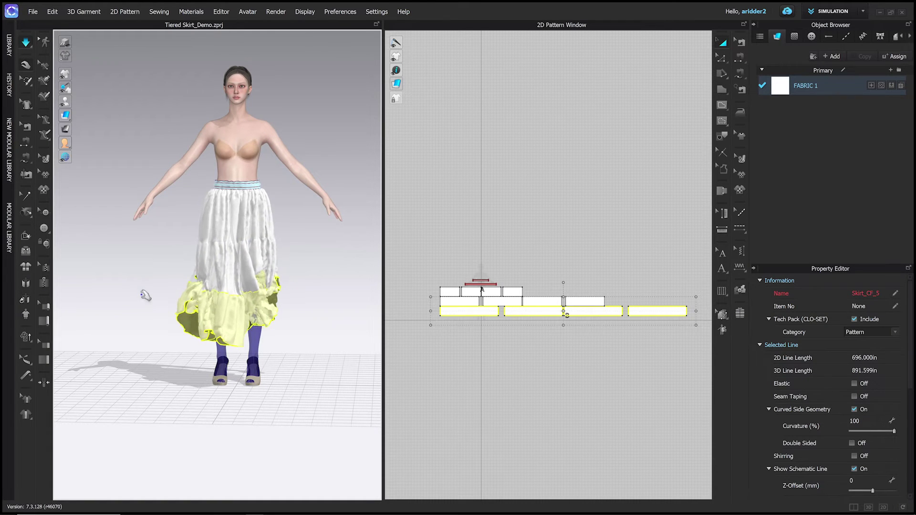
right_drag(147, 299, 352, 303)
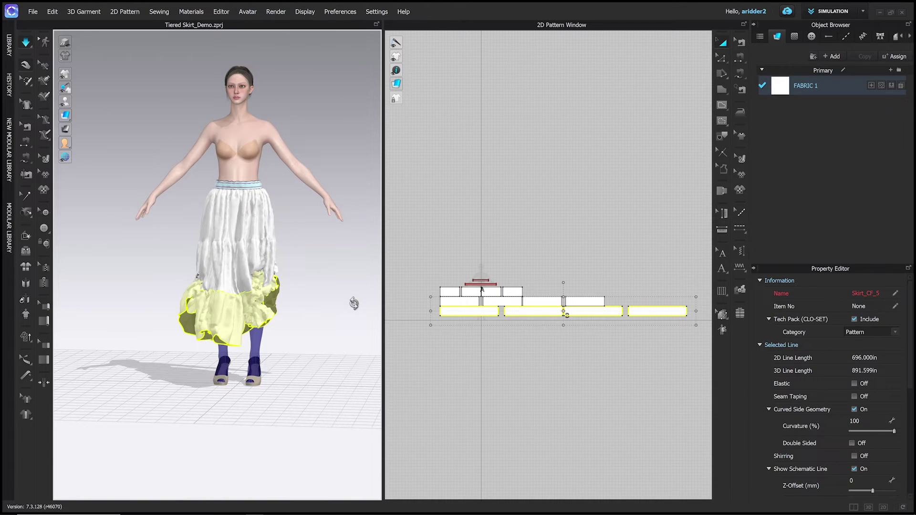
right_drag(319, 338, 329, 337)
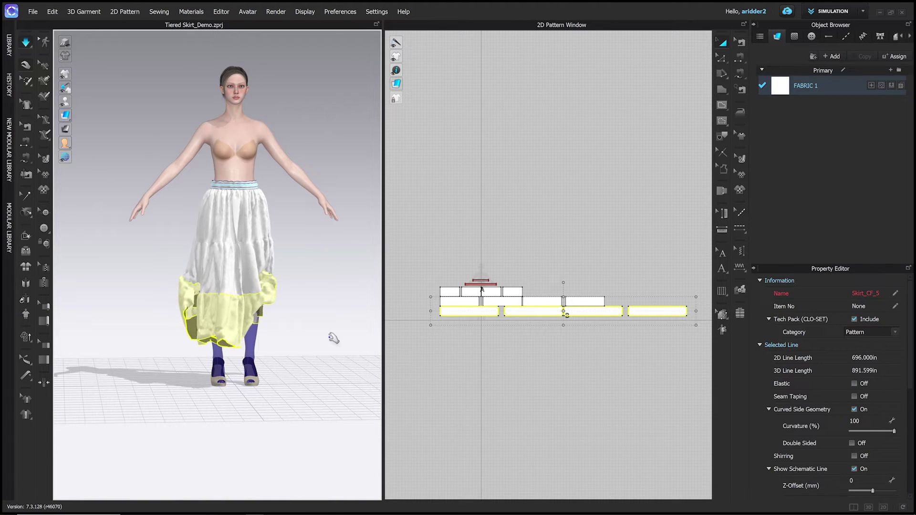
key(w)
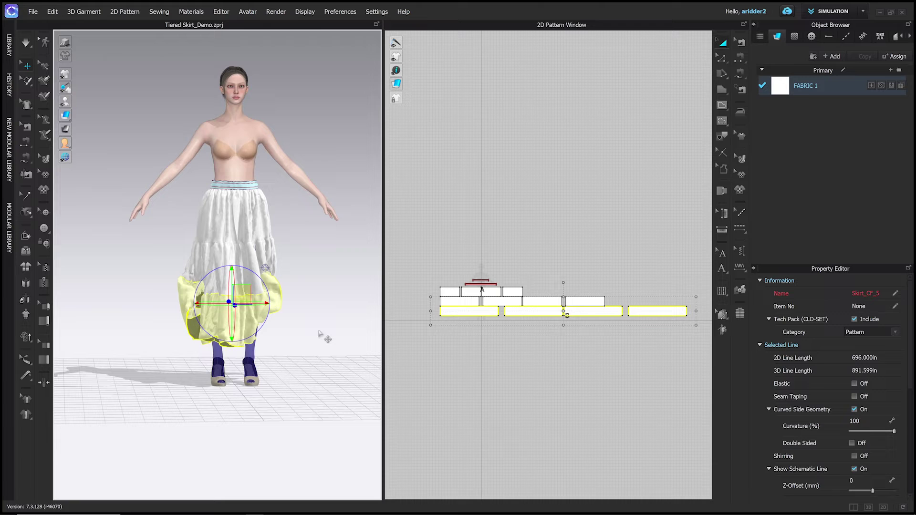
Revert the bottom tier to its flat state and view the avatar from the side
key(ctrl+f)
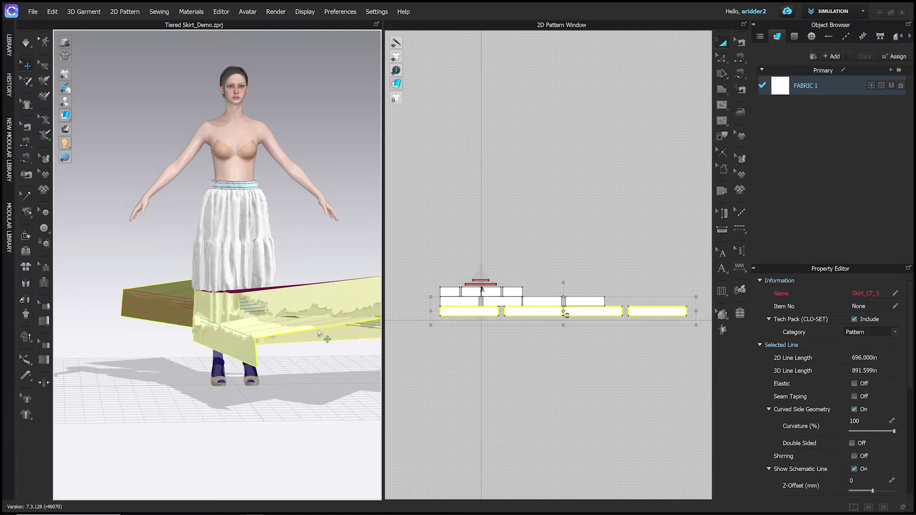
scroll(287, 348, down, 3)
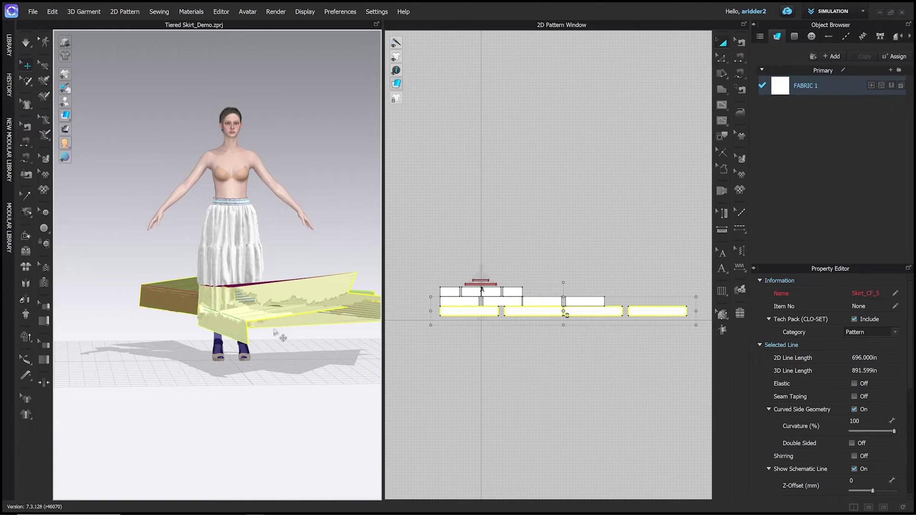
middle_drag(281, 342, 247, 353)
right_drag(247, 353, 224, 330)
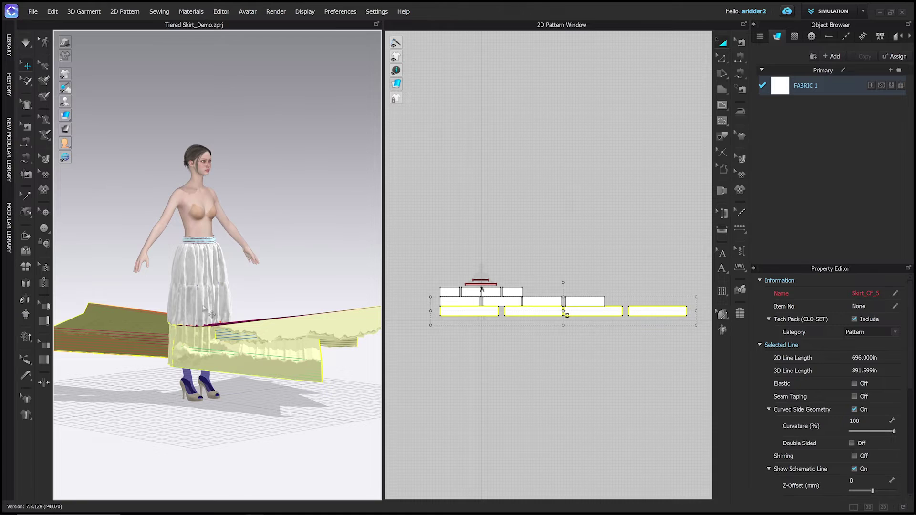
Select the waistband and upper two tiers' pattern pieces together
click(212, 312)
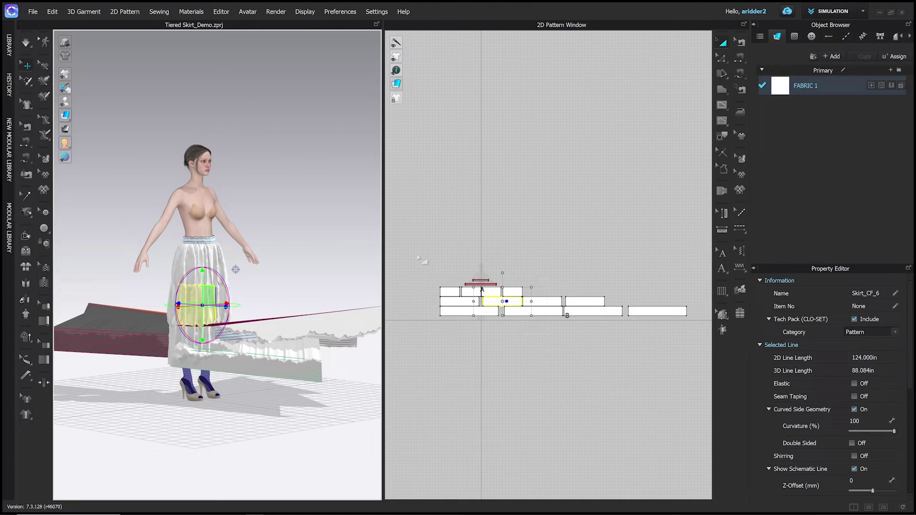
drag(414, 253, 622, 309)
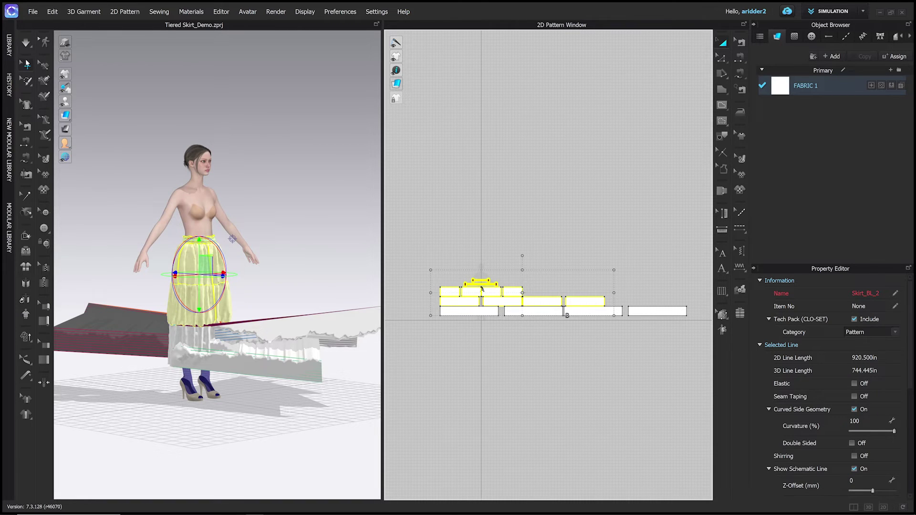
click(28, 65)
Deactivate the selected upper-tier patterns and start simulating the skirt
right_click(219, 312)
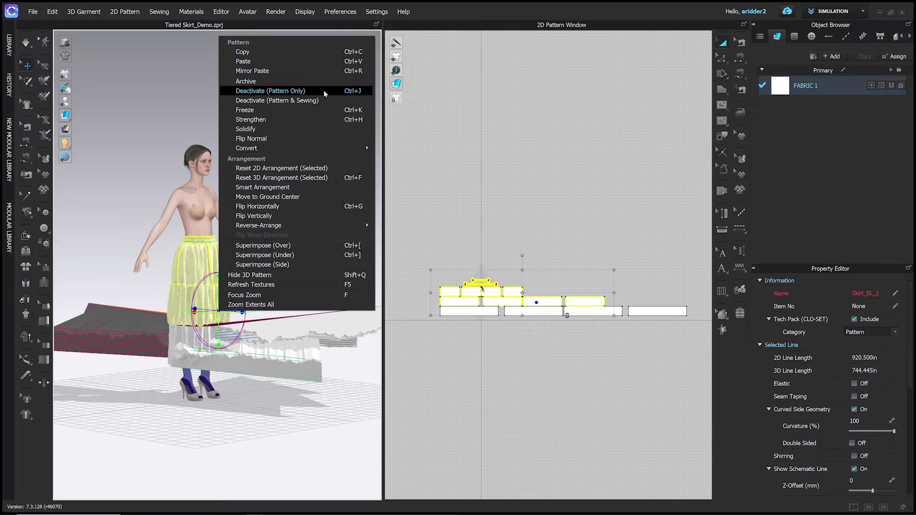
click(324, 90)
right_drag(330, 386, 309, 377)
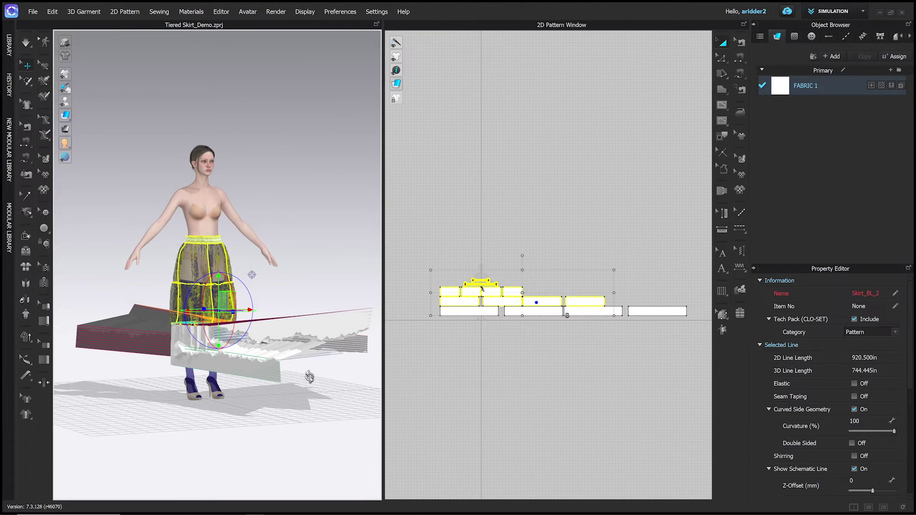
key(space)
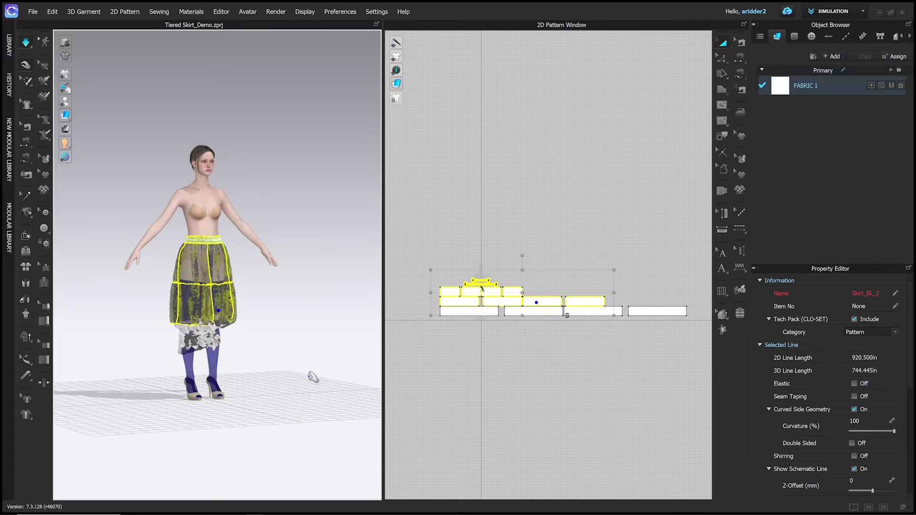
Inspect bottom-tier panels Skirt_CF_8, Skirt_BL_3 and Skirt_BR_3 from the side and back
key(6)
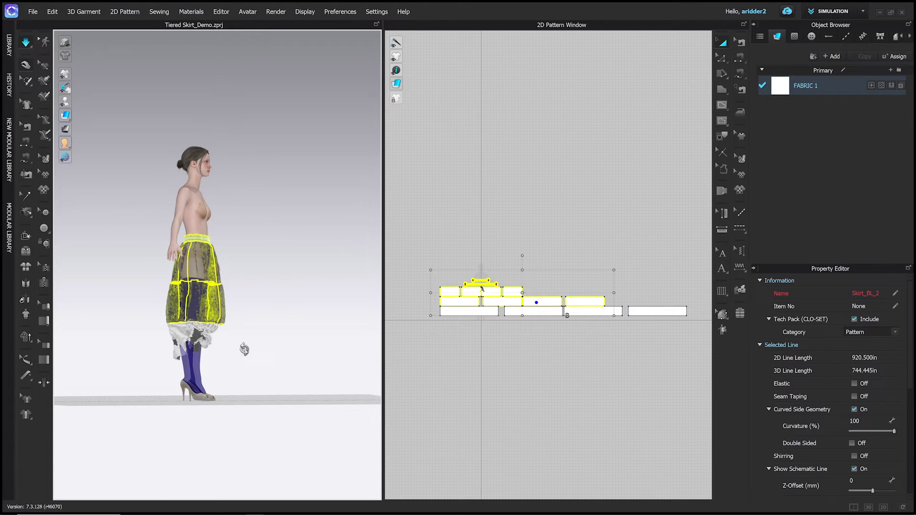
click(222, 343)
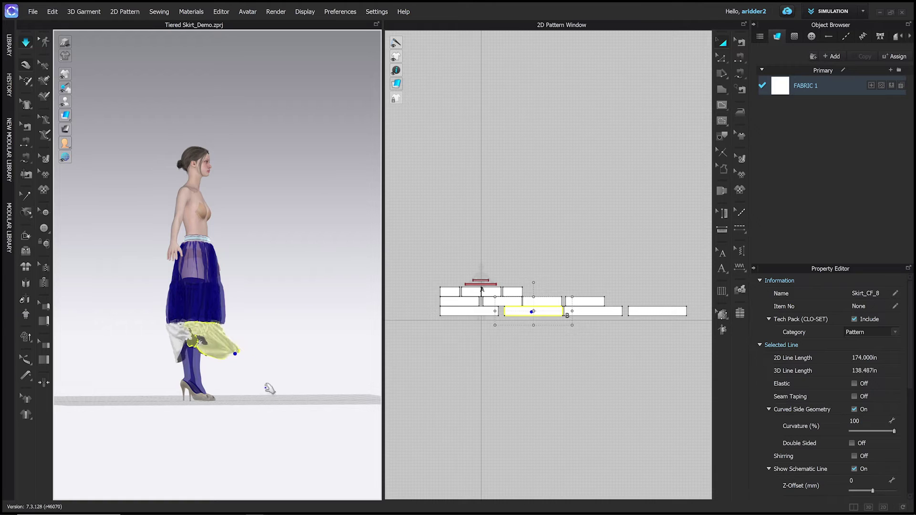
click(223, 373)
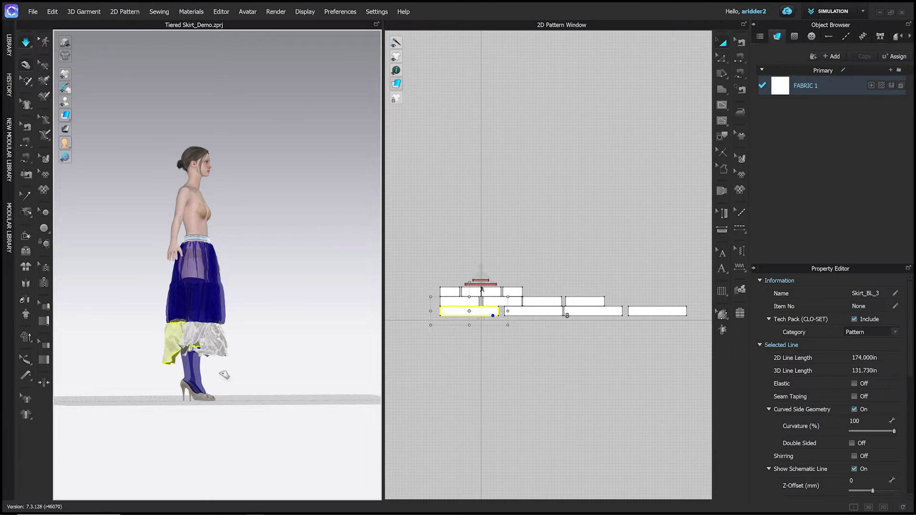
right_drag(259, 414, 287, 379)
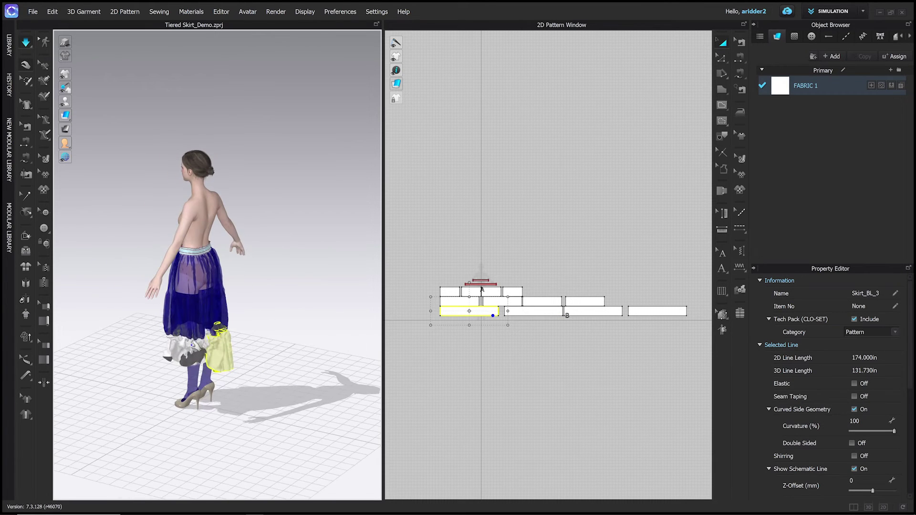
click(176, 387)
click(217, 377)
Return to the front view and undo three steps back to the earlier selection
key(2)
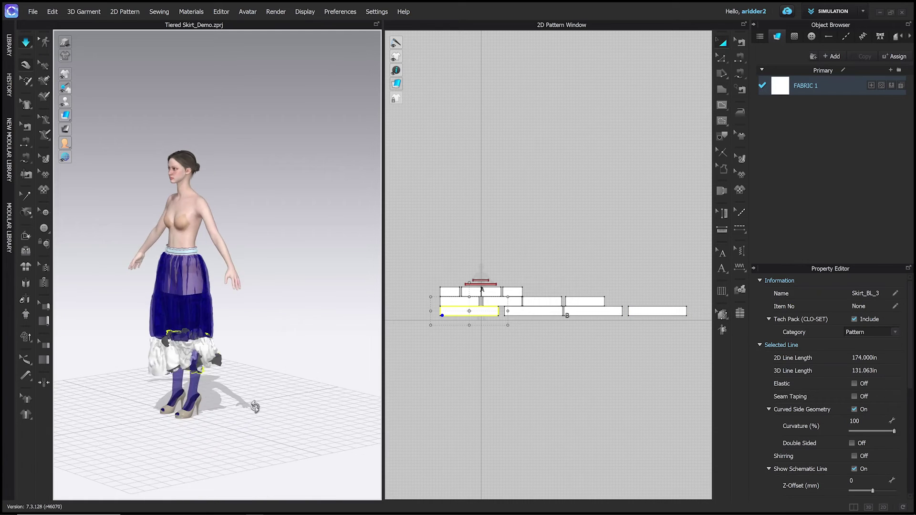
click(203, 372)
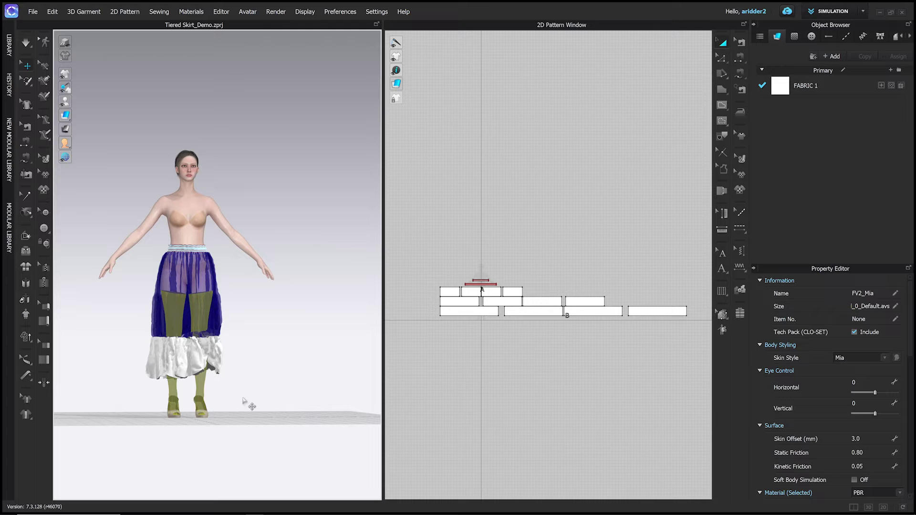
key(ctrl+z)
key(ctrl+z)
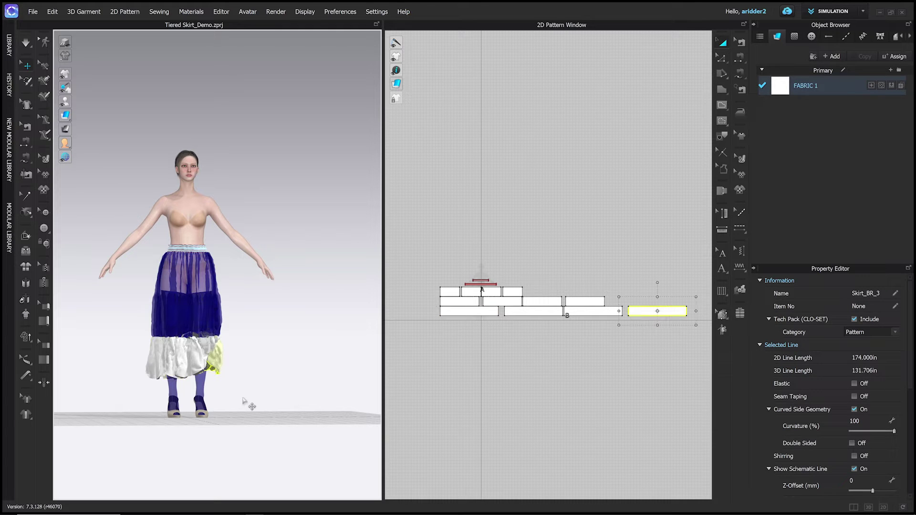
key(ctrl+z)
key(ctrl+z)
key(ctrl+z)
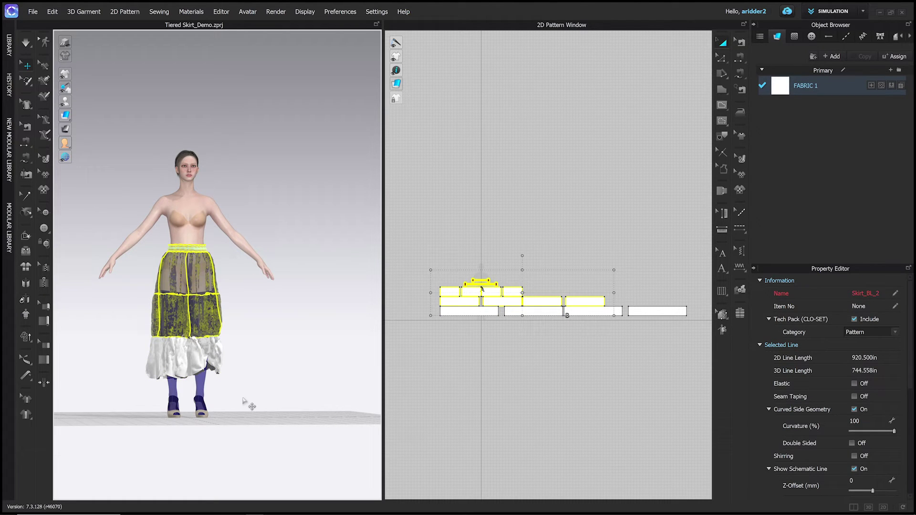
key(ctrl+z)
Clear the selection and box-select all the bottom-row skirt panels
right_drag(230, 390, 241, 394)
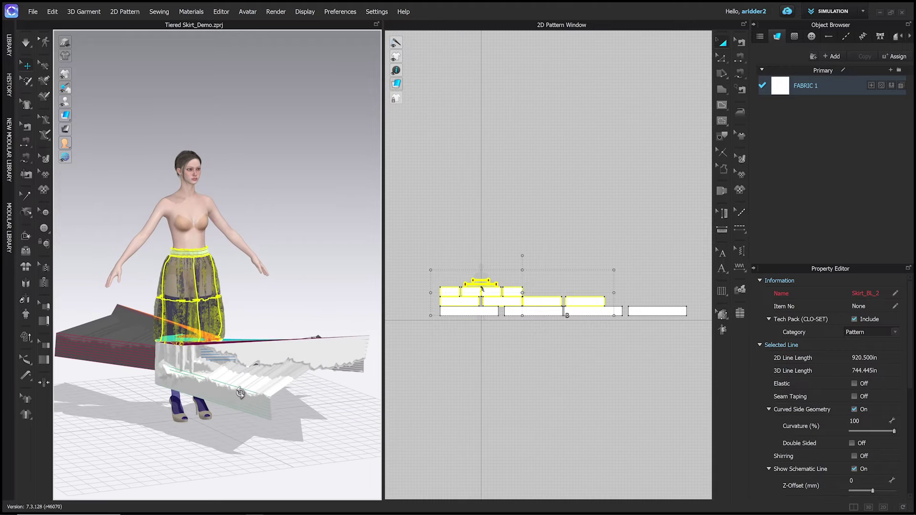
click(544, 376)
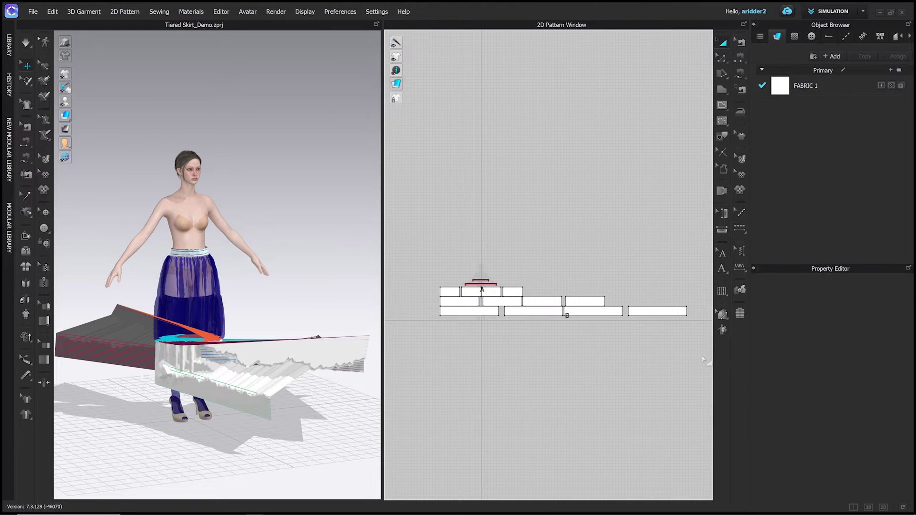
drag(703, 359, 429, 306)
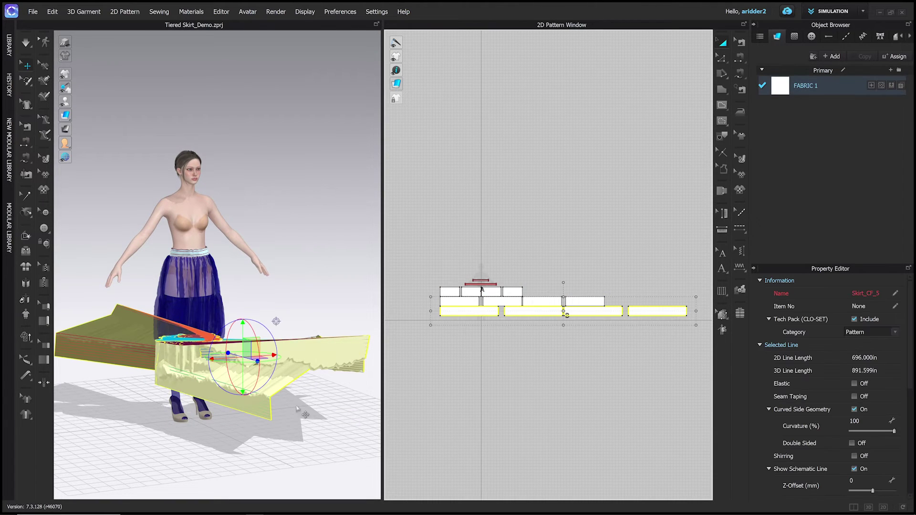
Superimpose the bottom-tier panels over the avatar and start the simulation
right_click(255, 402)
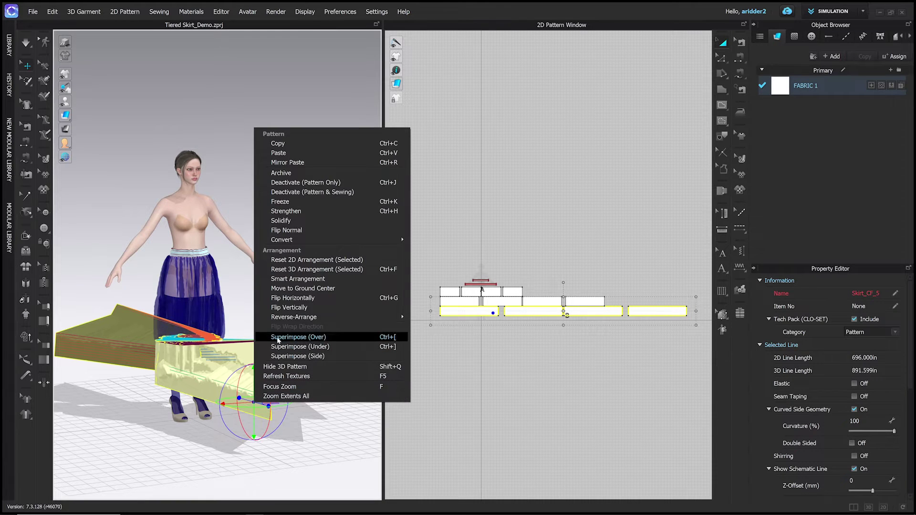
click(334, 358)
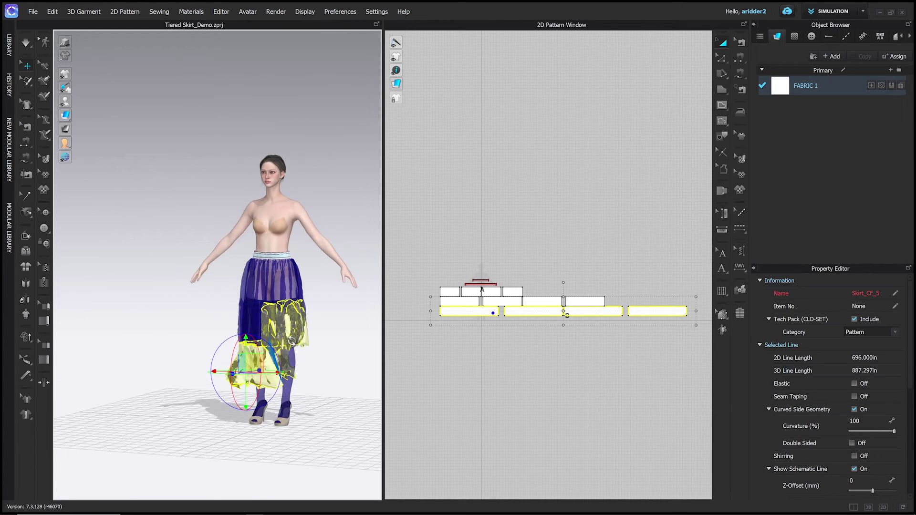
key(space)
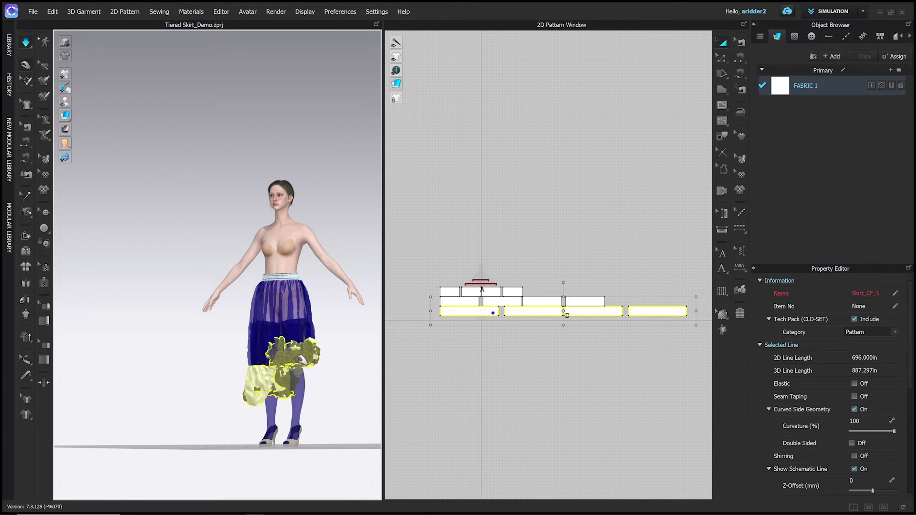
Pull the bottom tier down from front and back so its hem settles
drag(300, 377, 327, 490)
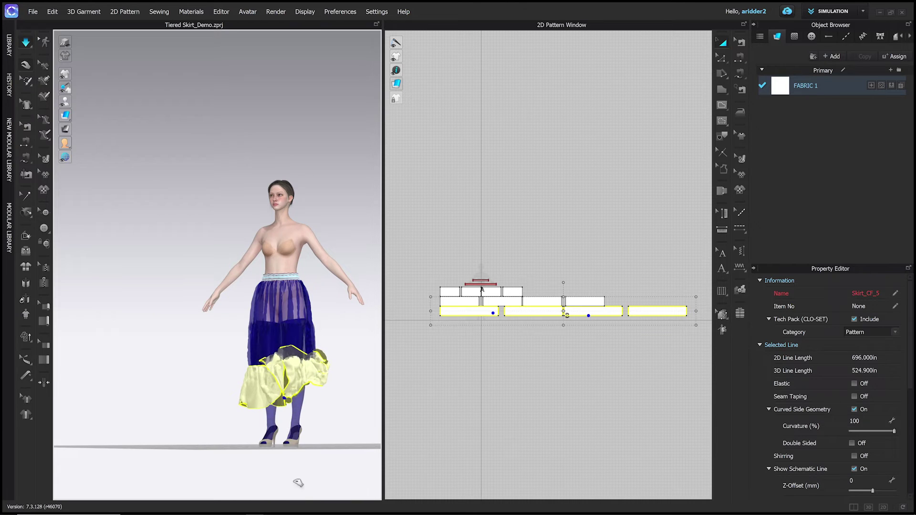
drag(318, 409, 356, 470)
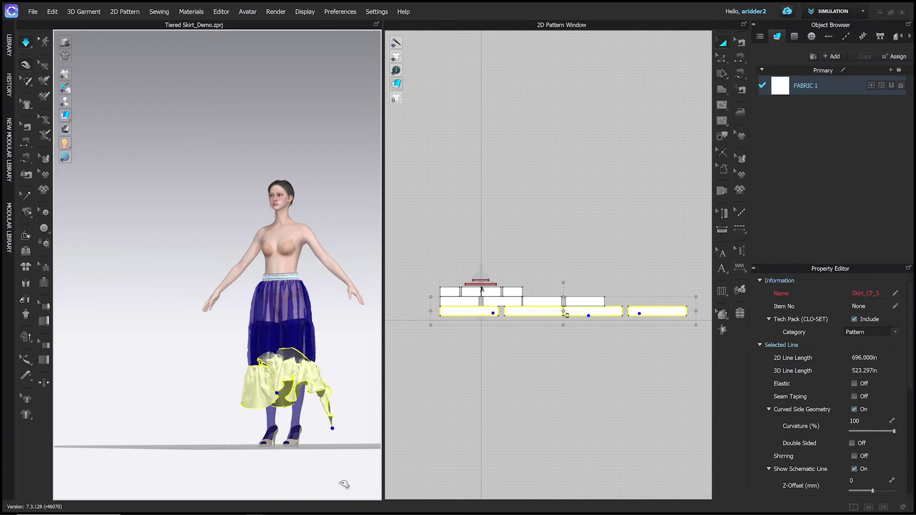
right_drag(344, 485, 268, 353)
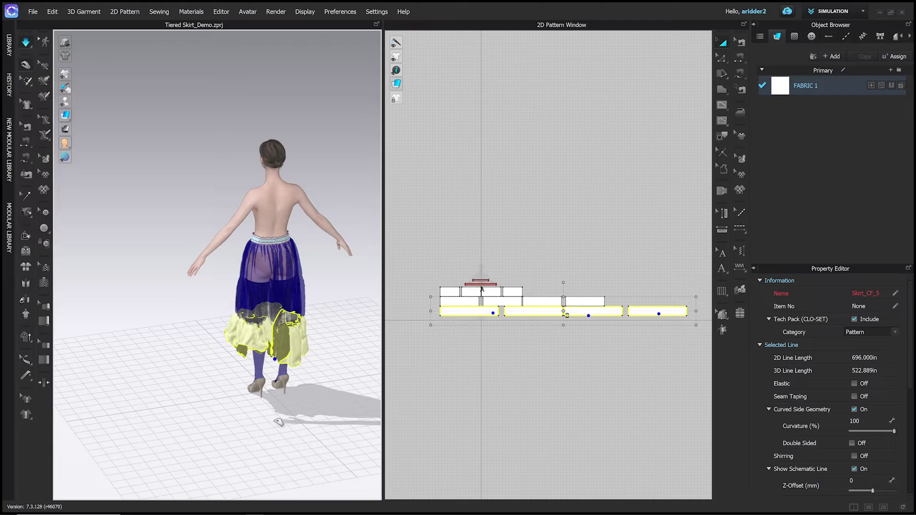
drag(263, 343, 276, 440)
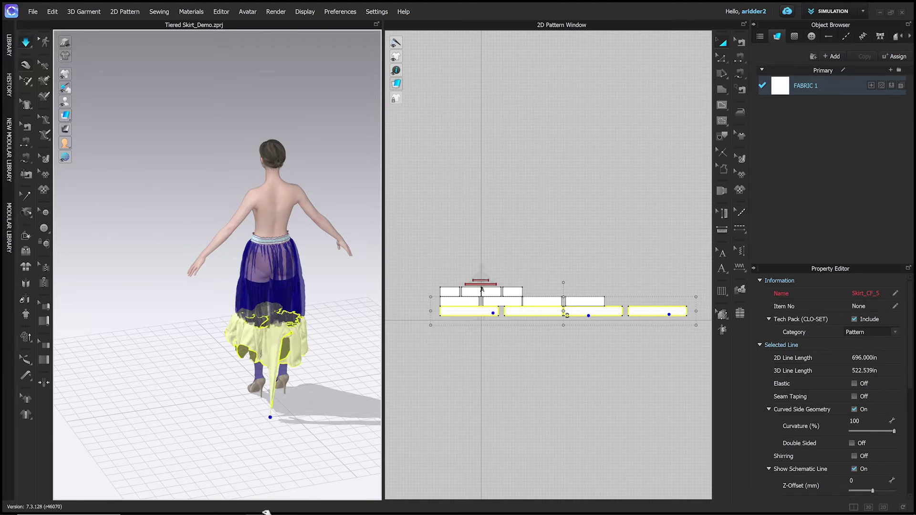
drag(270, 354, 299, 474)
drag(291, 327, 299, 505)
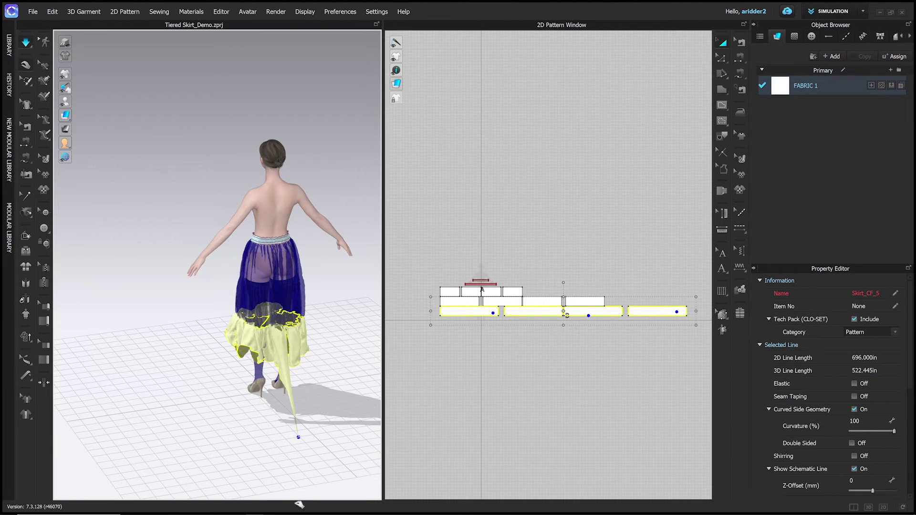
Show the seams in Edit Sewing and begin a new seam on a bottom-tier short edge
key(2)
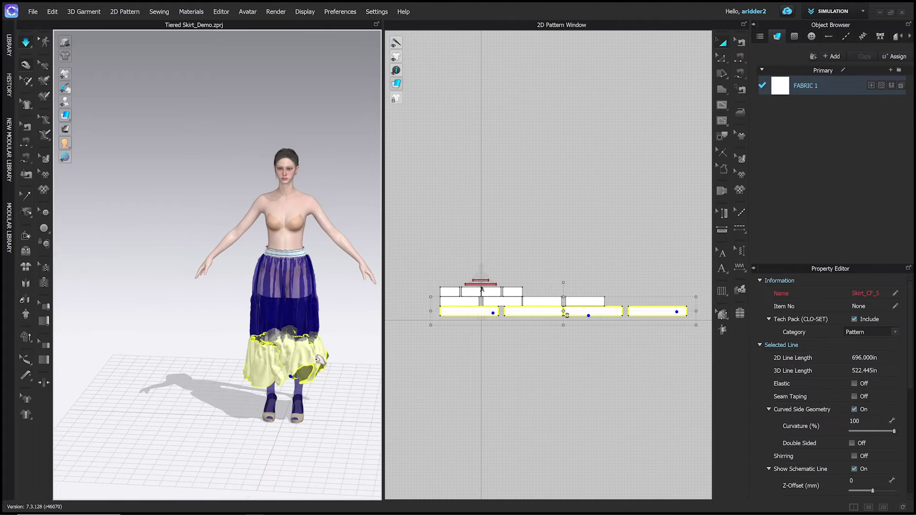
scroll(496, 310, up, 1)
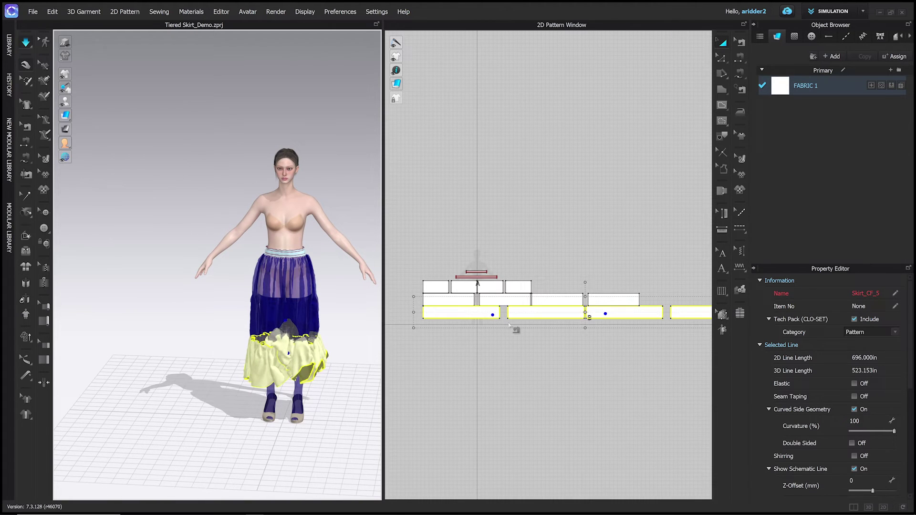
key(b)
scroll(506, 320, up, 2)
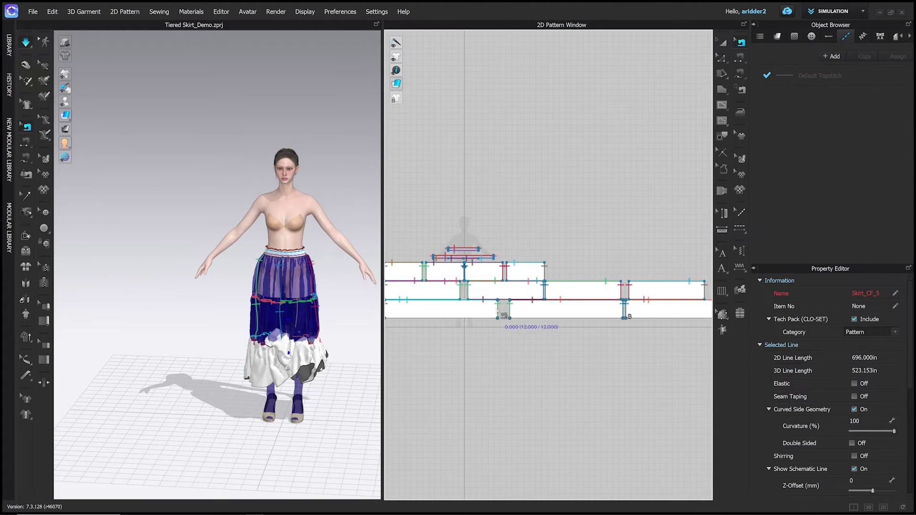
click(503, 315)
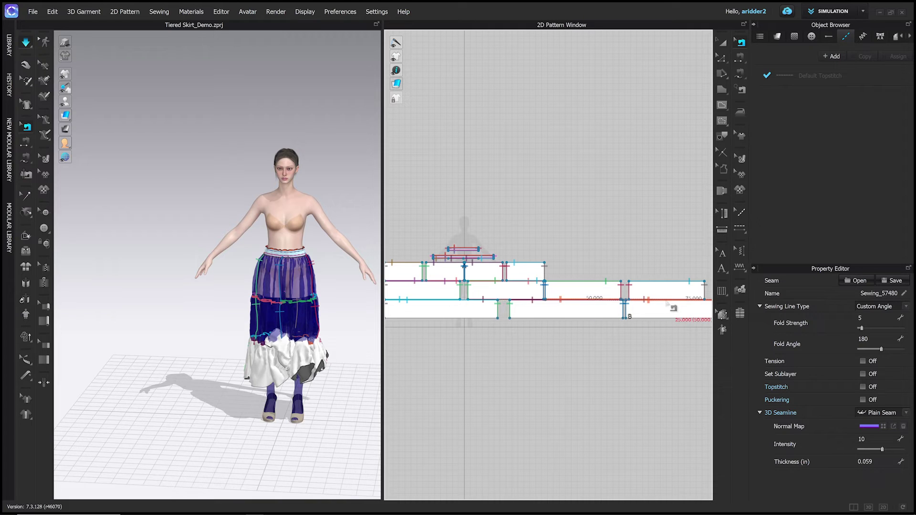
click(503, 309)
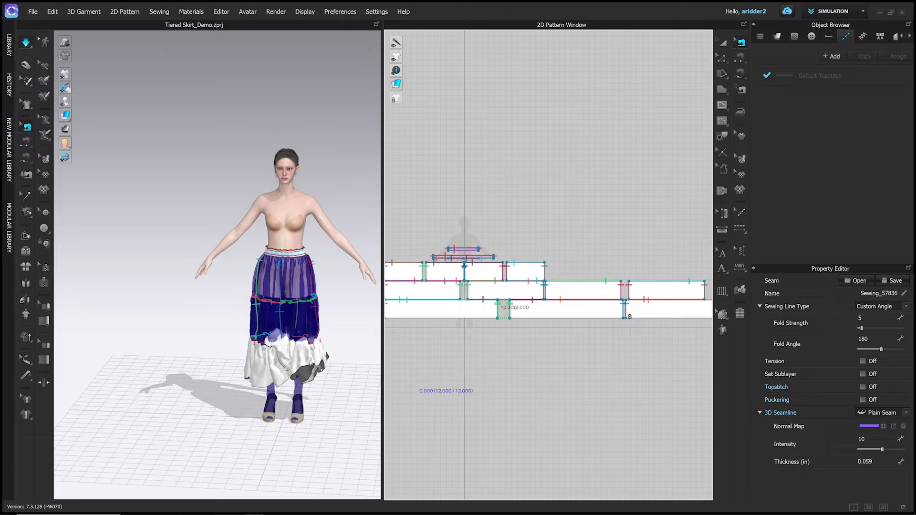
Orbit side-on and pull the stray bottom skirt panel outward
mouse_move(286, 355)
right_down()
mouse_move(339, 332)
mouse_move(306, 342)
right_up()
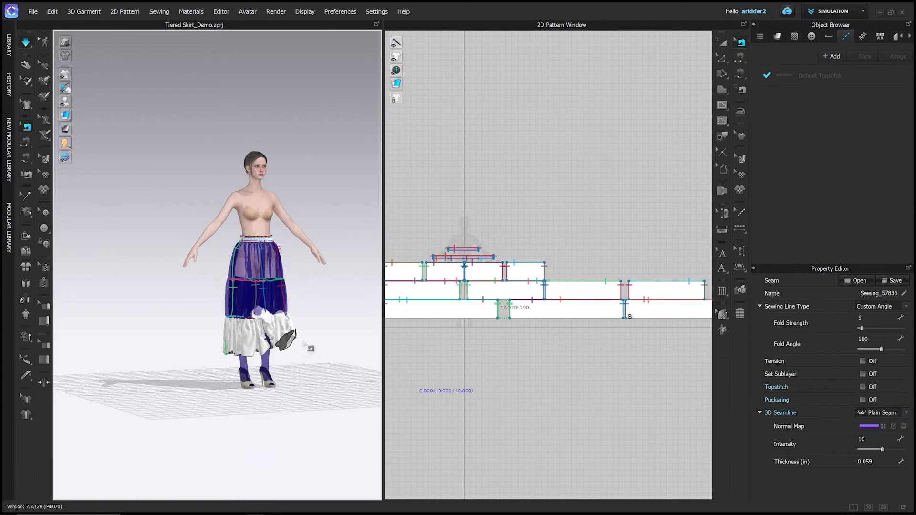
key(a)
drag(286, 343, 376, 401)
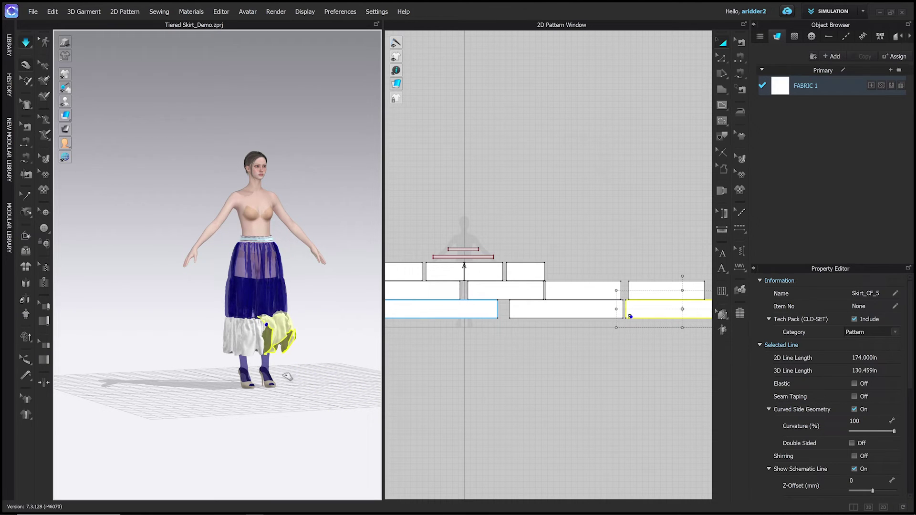
Pull the stray bottom panel away from the skirt and turn the view toward it
drag(286, 349, 332, 401)
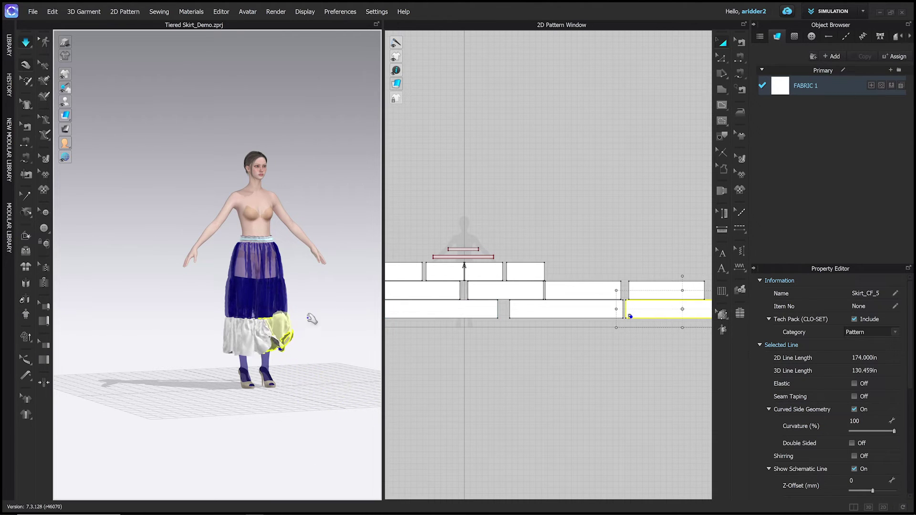
right_drag(302, 423, 275, 402)
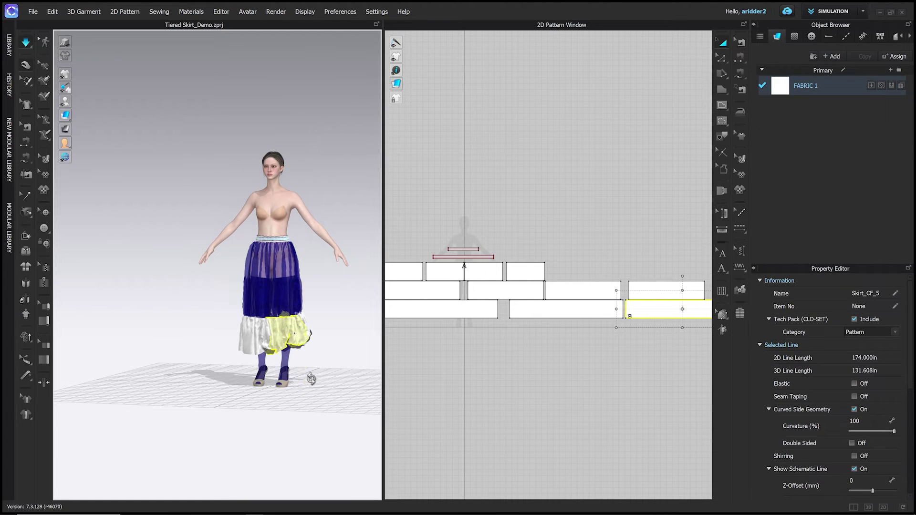
right_drag(311, 379, 299, 353)
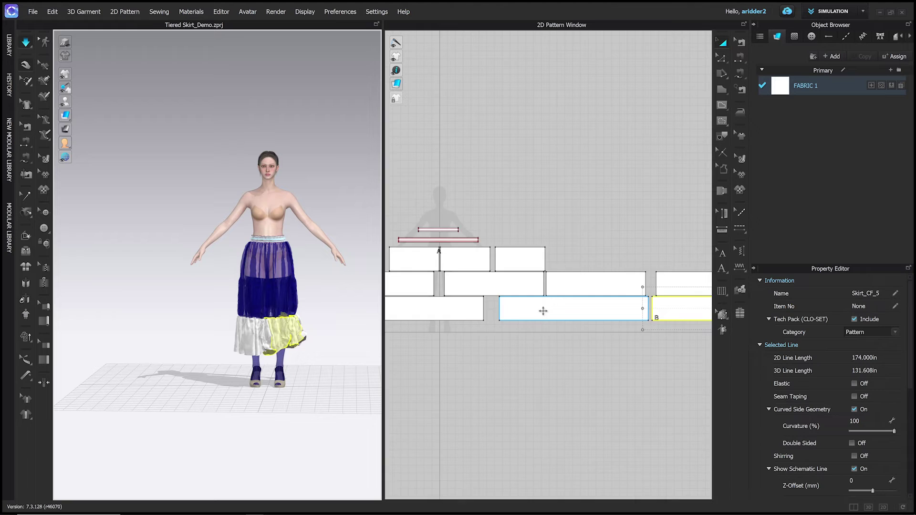
scroll(453, 287, down, 3)
Select the top two rows of panels and activate all skirt pieces in the simulation
click(436, 281)
drag(436, 281, 589, 311)
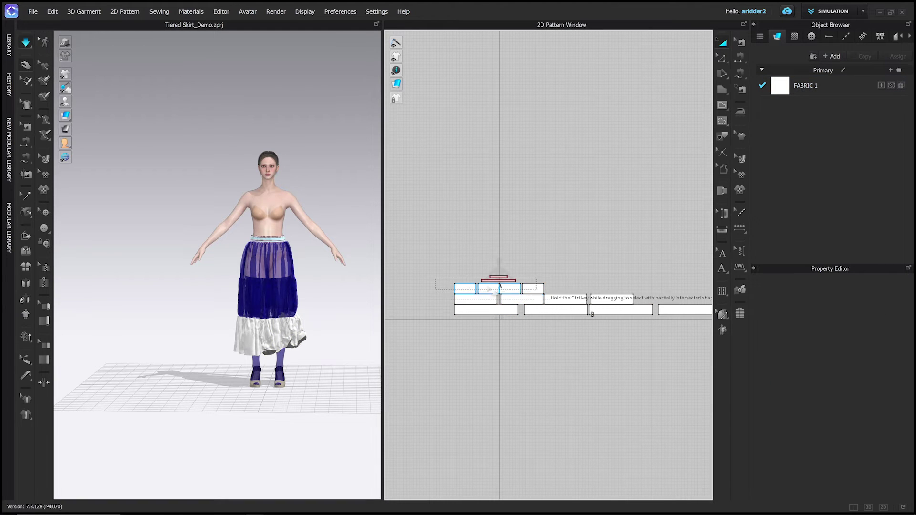
click(424, 280)
drag(443, 284, 646, 309)
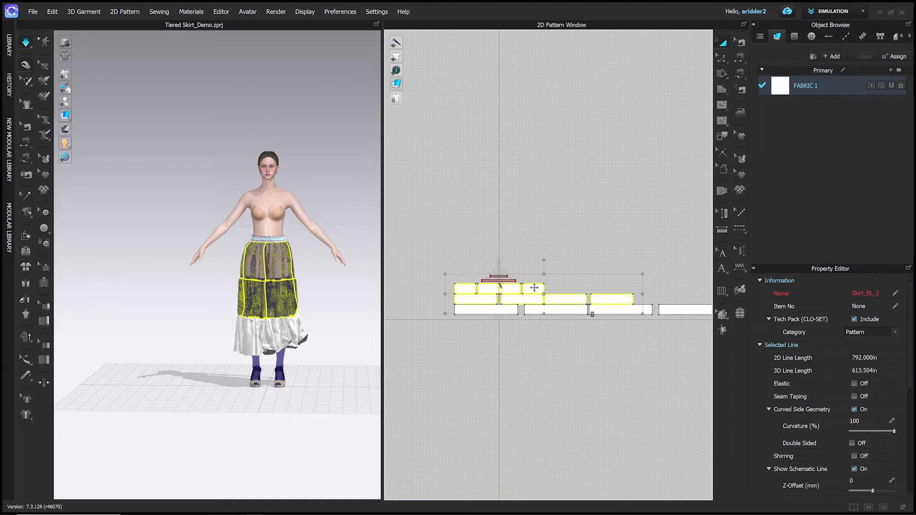
scroll(534, 288, up, 1)
scroll(527, 302, up, 1)
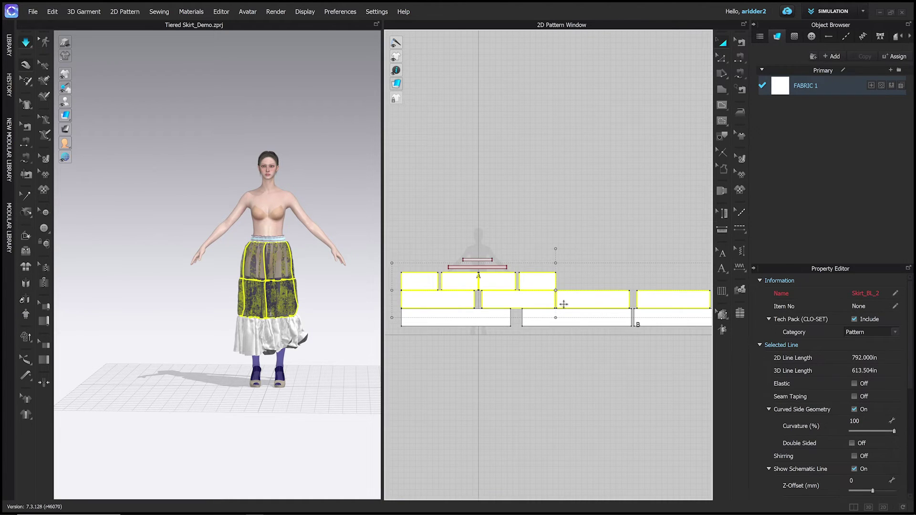
right_click(505, 299)
right_click(283, 298)
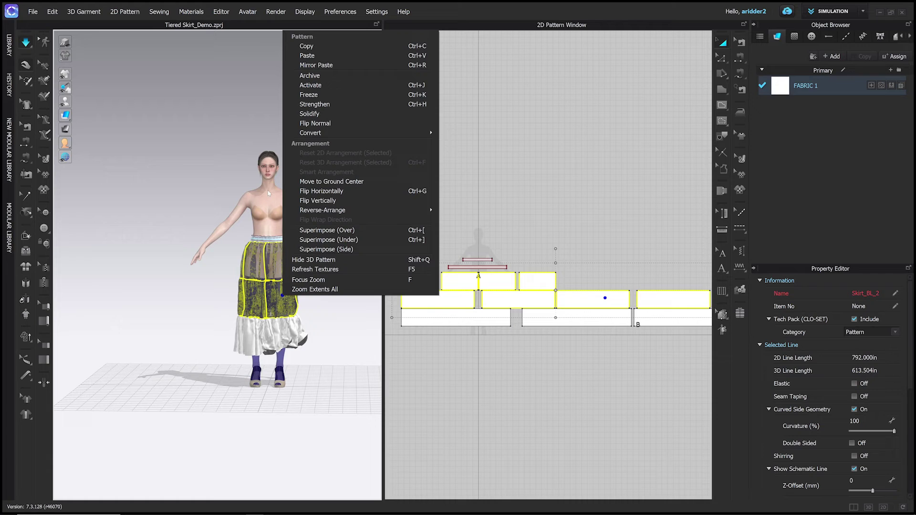
click(311, 86)
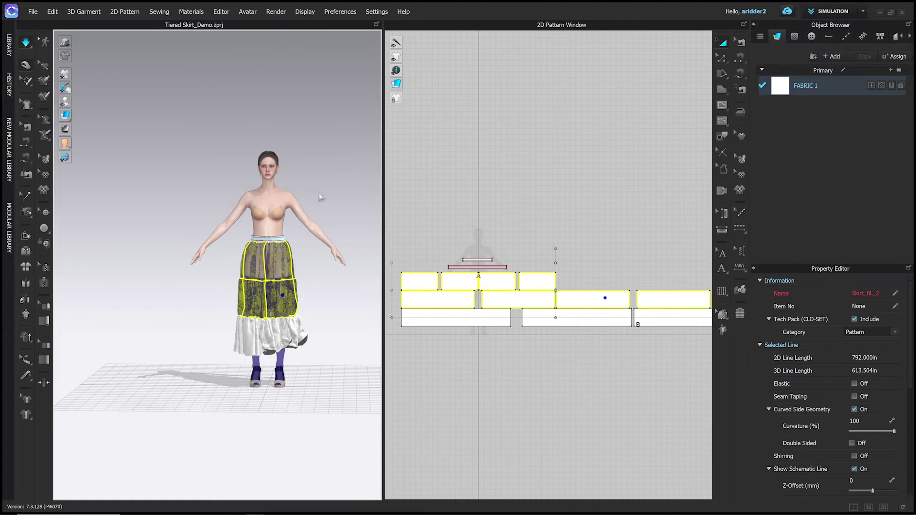
Drag the stuck bottom-tier hem pieces down, orbiting to check they settle
click(289, 346)
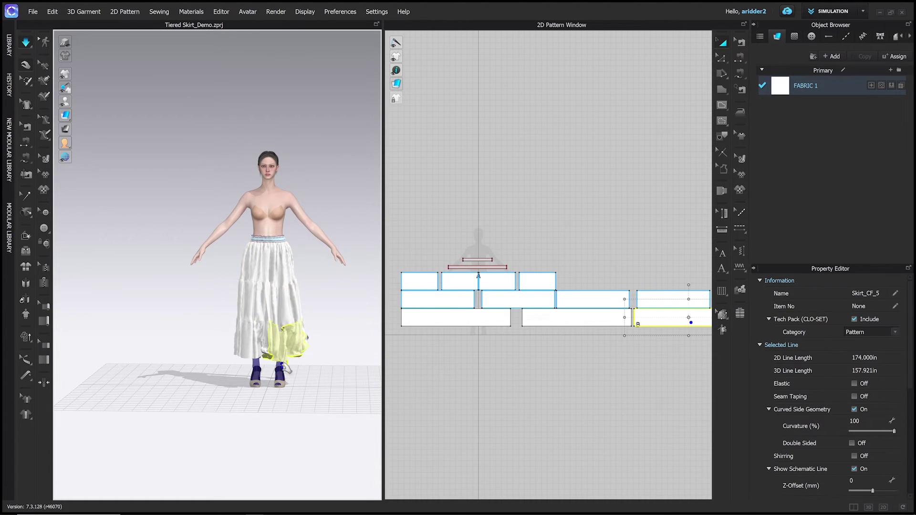
drag(292, 353, 269, 377)
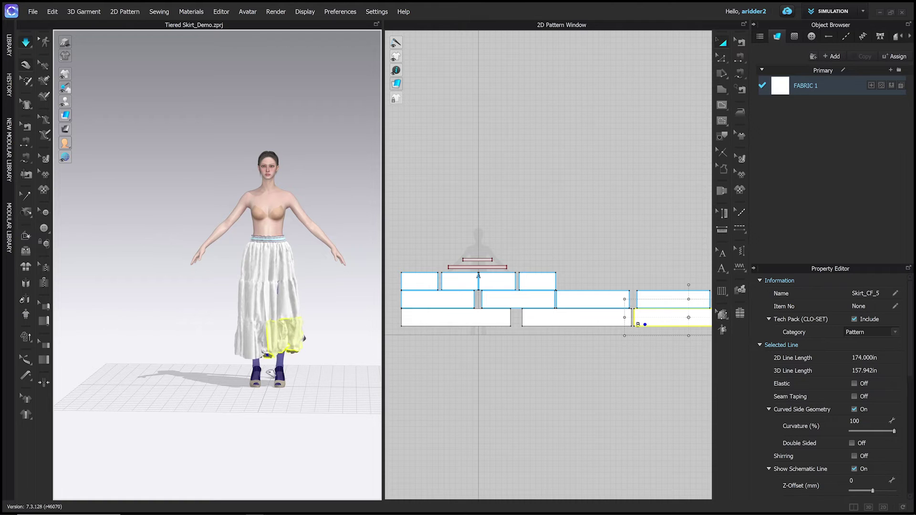
click(269, 364)
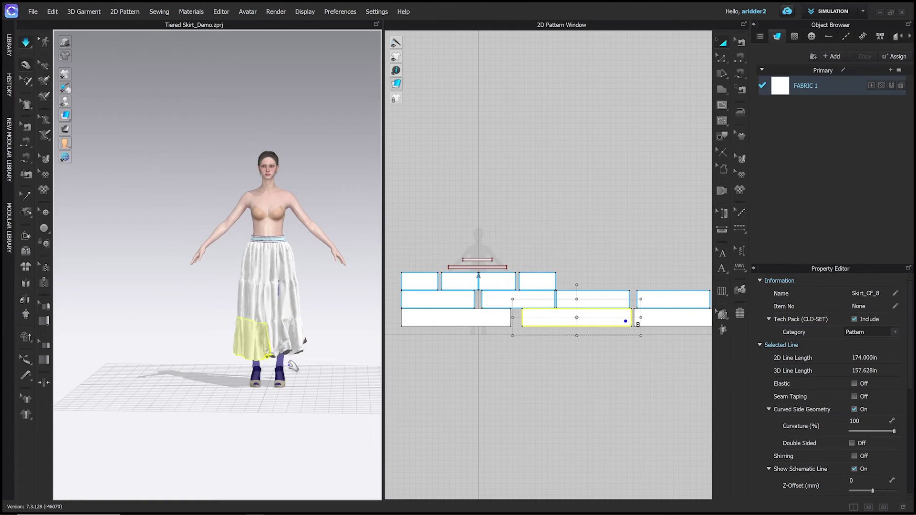
mouse_move(293, 366)
right_down()
mouse_move(316, 394)
mouse_move(334, 369)
right_up()
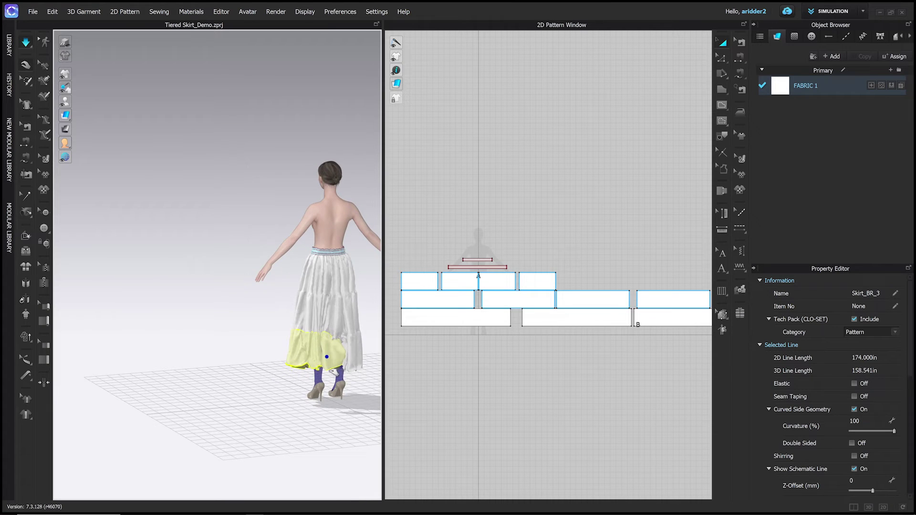
mouse_move(327, 357)
mouse_down()
mouse_move(328, 386)
mouse_move(287, 355)
mouse_up()
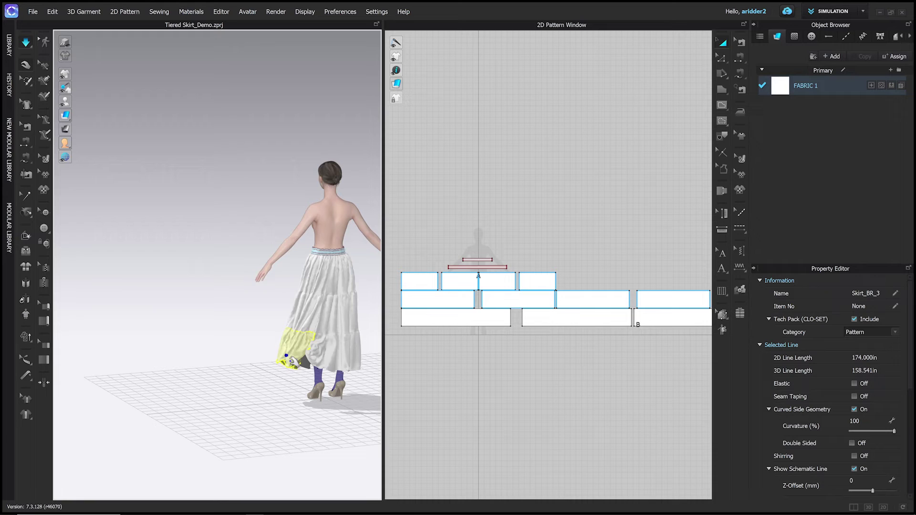
mouse_move(292, 362)
right_down()
mouse_move(316, 399)
mouse_move(308, 384)
right_up()
Switch the avatar to a different pair of heels and check it from behind
click(305, 384)
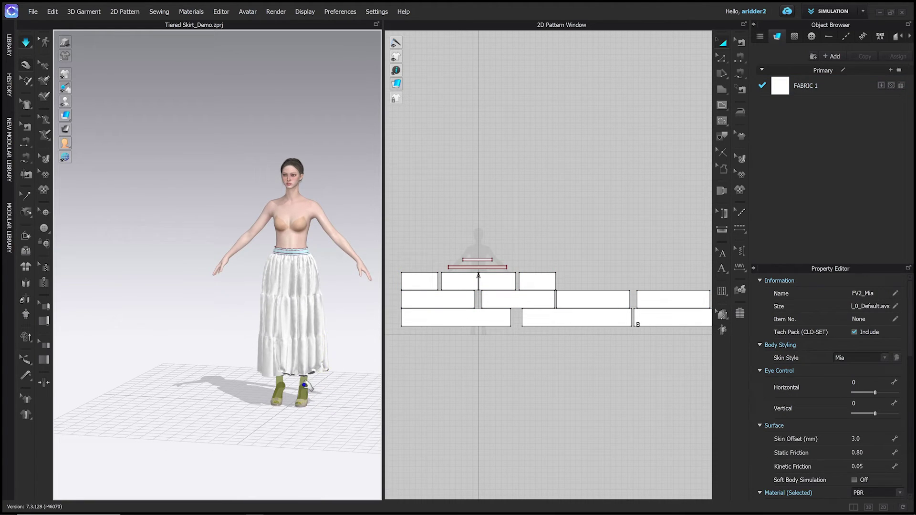
right_click(307, 383)
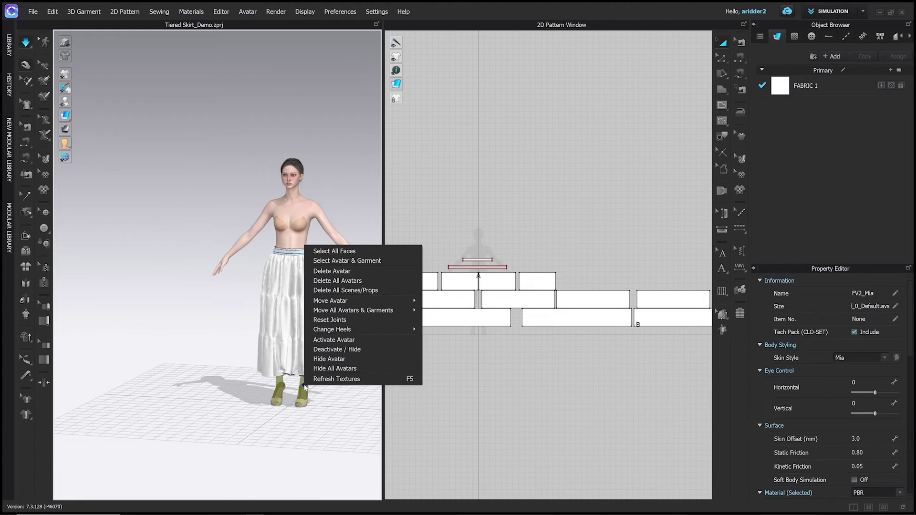
click(360, 340)
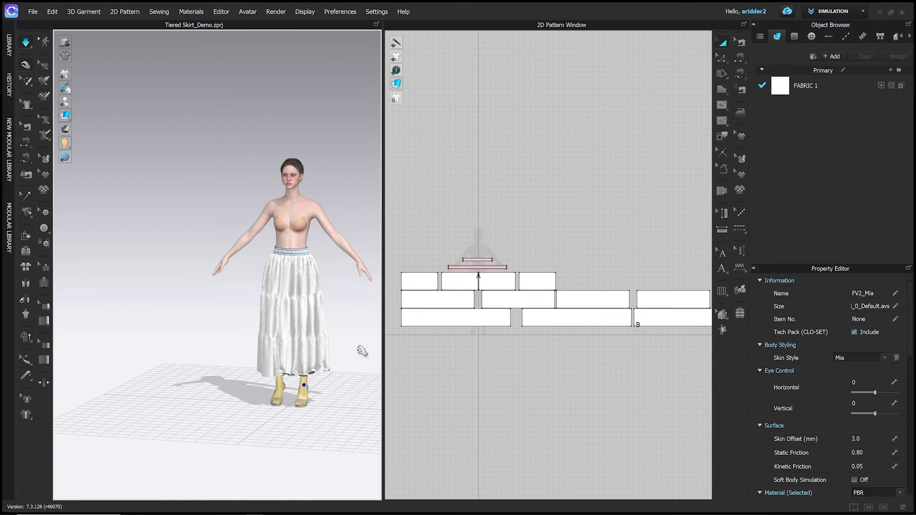
mouse_move(361, 352)
right_down()
mouse_move(264, 370)
mouse_move(289, 387)
mouse_move(251, 384)
right_up()
click(252, 382)
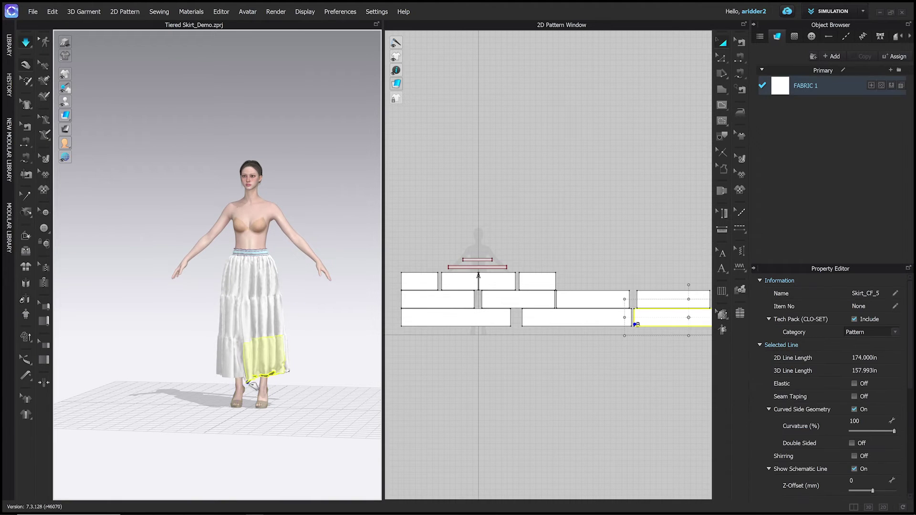
click(587, 368)
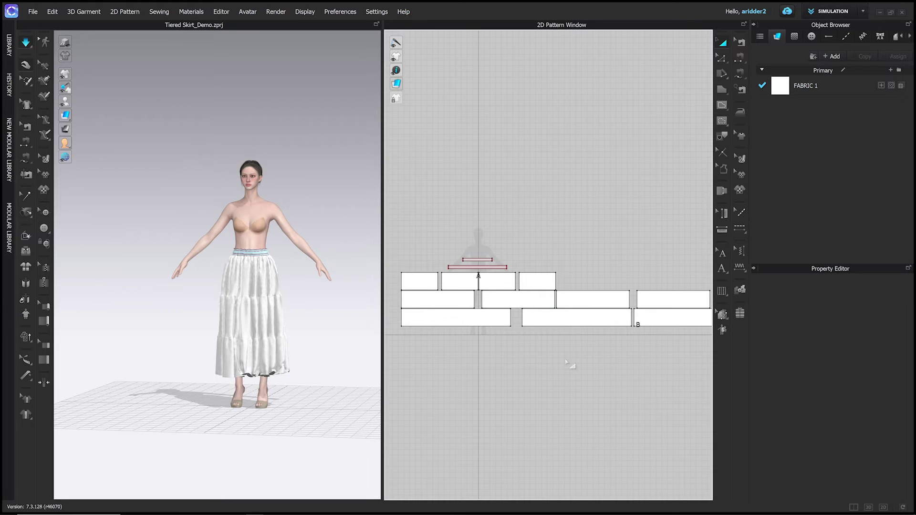
scroll(558, 353, up, 1)
scroll(558, 352, down, 4)
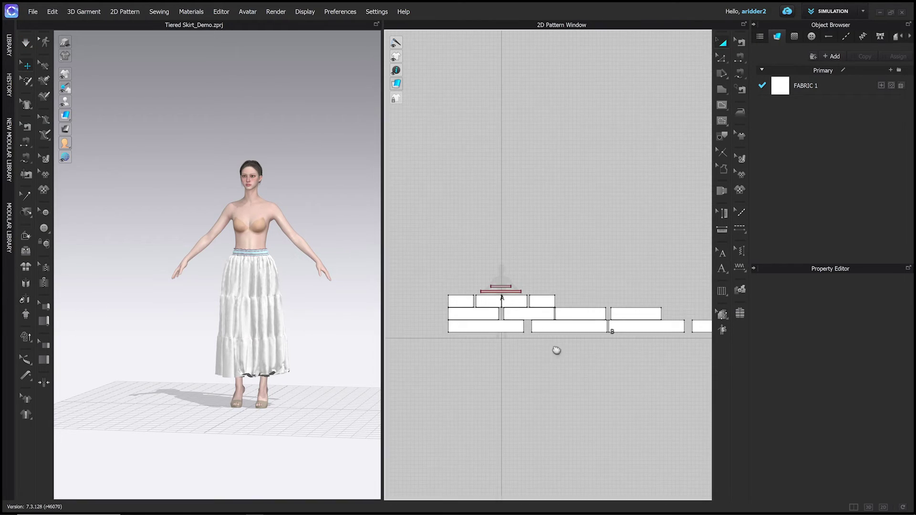
mouse_move(557, 350)
right_down()
mouse_move(505, 280)
mouse_move(472, 269)
right_up()
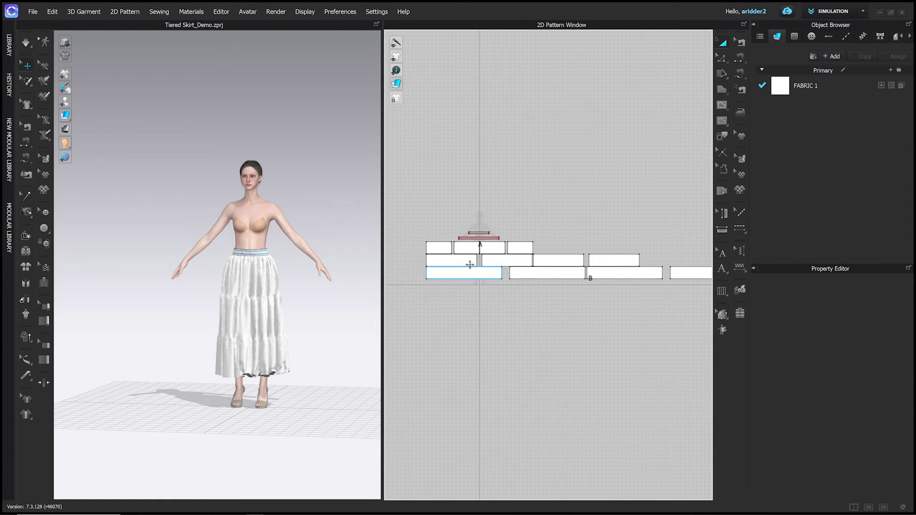
scroll(548, 276, up, 1)
scroll(620, 277, up, 1)
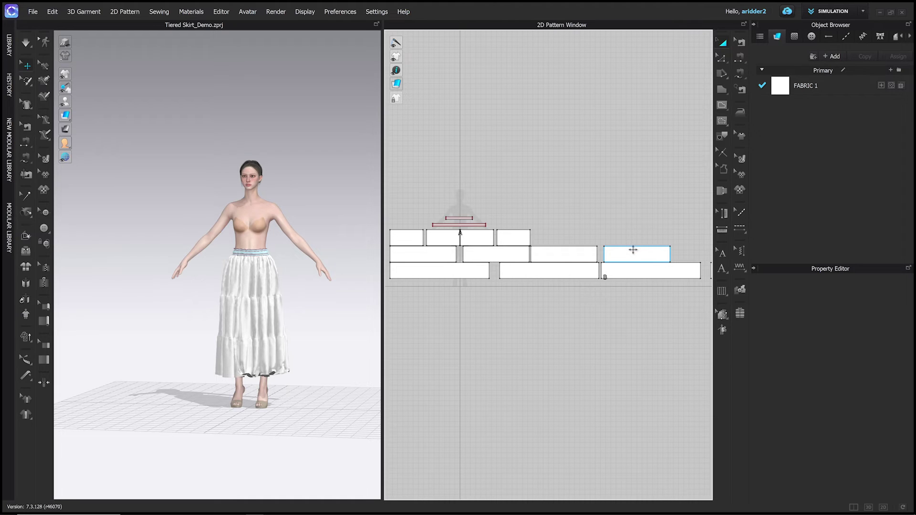
Enter Edit Pattern mode and read the bottom-edge lengths of the top and middle tier pieces
key(z)
scroll(421, 267, up, 1)
scroll(421, 267, up, 2)
scroll(422, 267, up, 1)
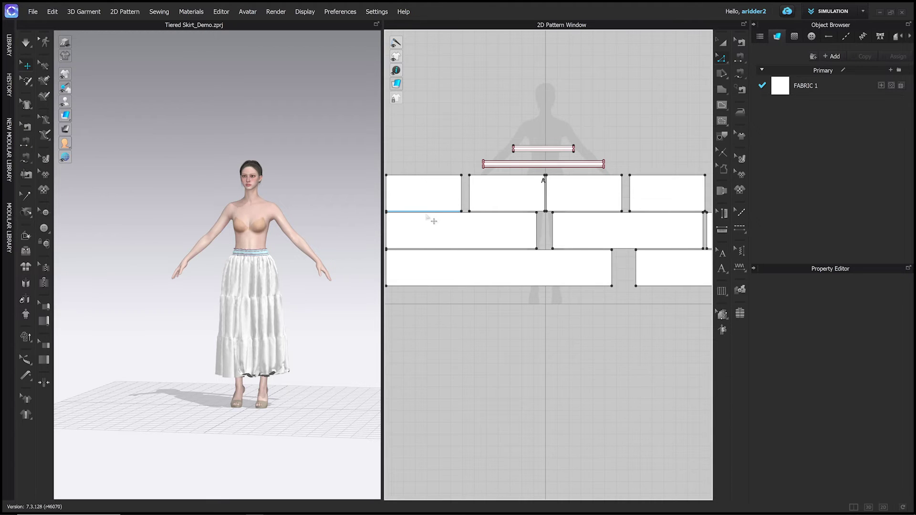
click(429, 211)
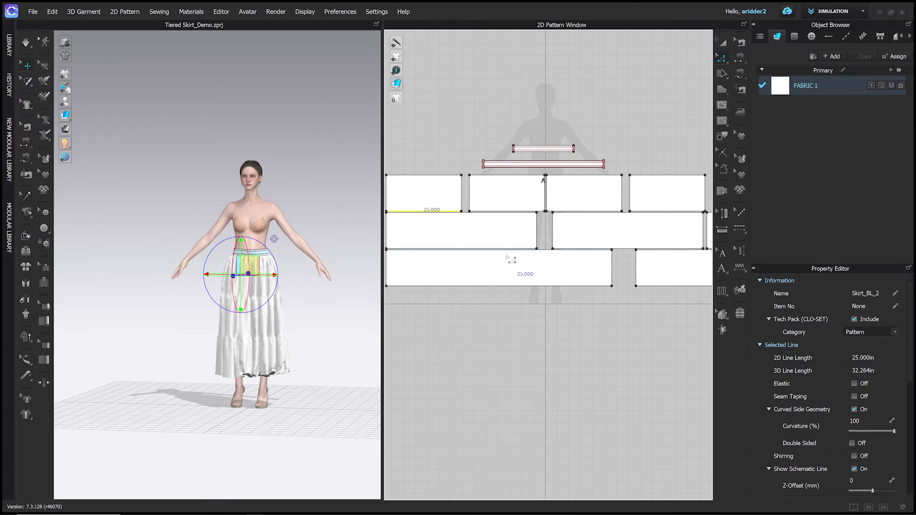
click(514, 249)
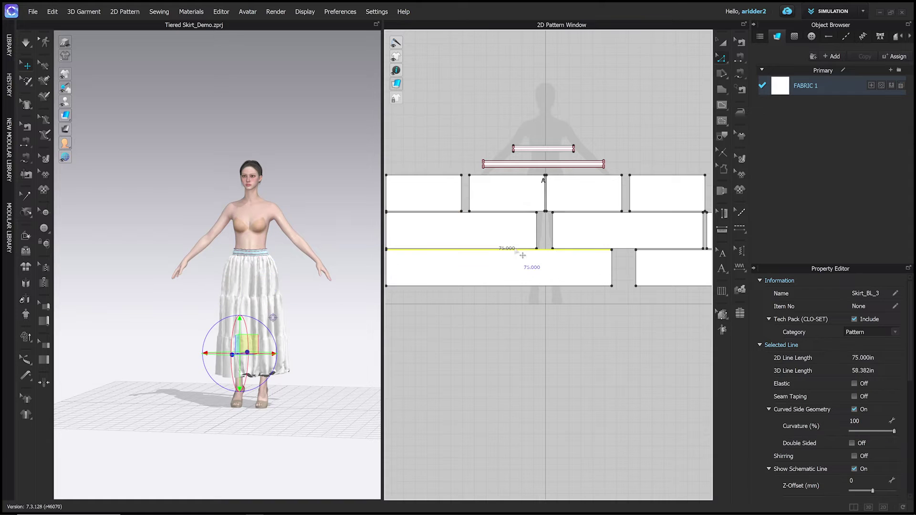
click(639, 248)
Read the lower-edge lengths of the bottom-tier pieces, panning across the layout
scroll(640, 327, down, 2)
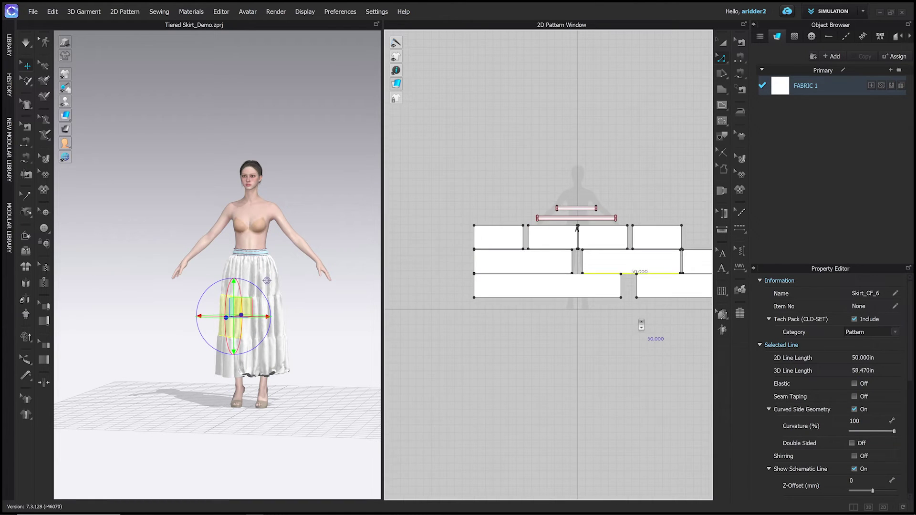
middle_drag(640, 328, 469, 293)
scroll(498, 283, down, 2)
click(515, 270)
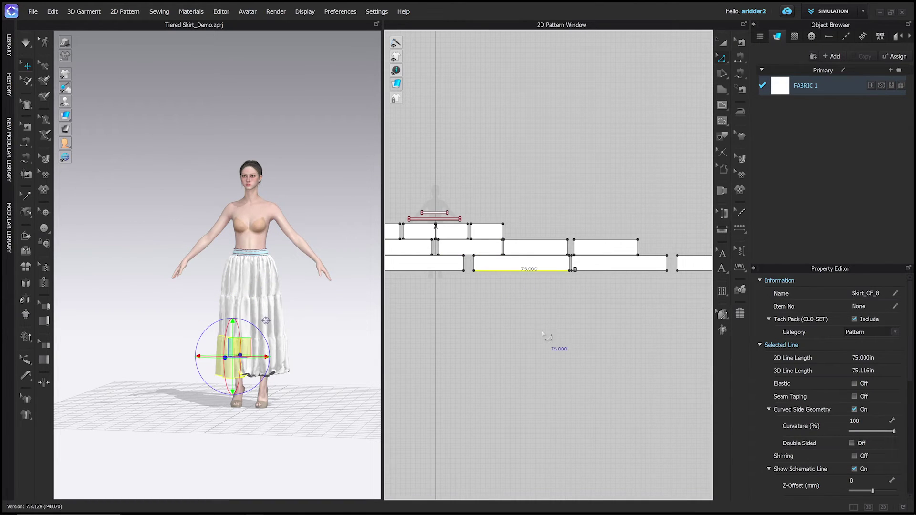
scroll(604, 309, down, 1)
middle_drag(604, 309, 562, 311)
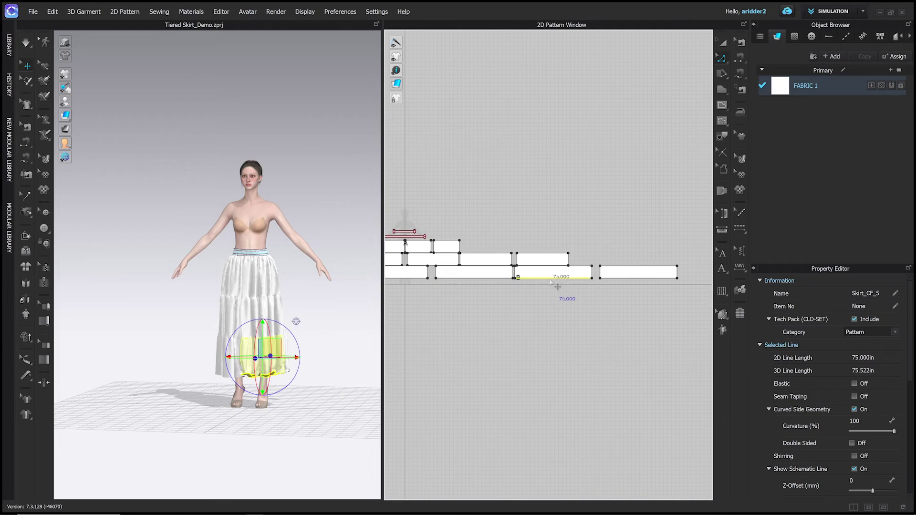
click(553, 276)
scroll(563, 293, up, 1)
scroll(562, 301, down, 1)
scroll(609, 311, down, 1)
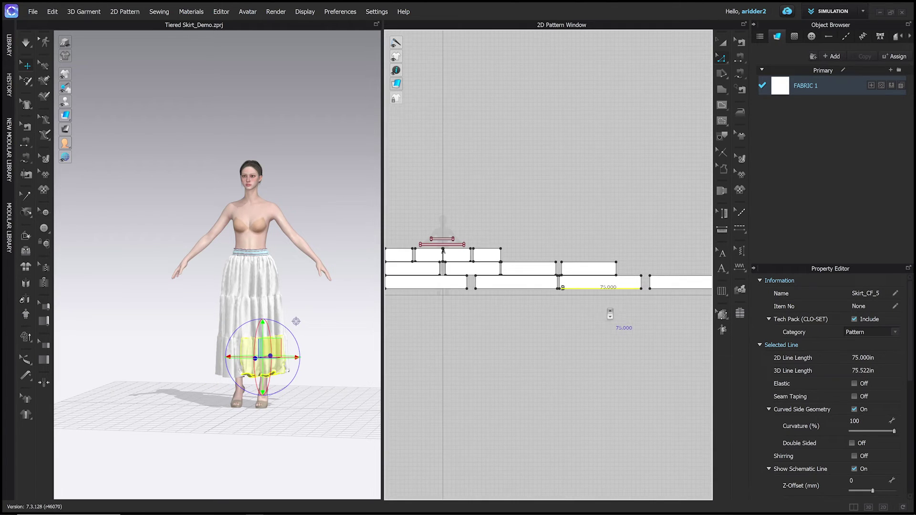
scroll(615, 312, down, 1)
middle_drag(595, 312, 591, 311)
scroll(531, 350, up, 1)
Compare bottom-tier pieces, noting Skirt_BL_3 at 174 in flat versus 157.5 in draped
click(531, 351)
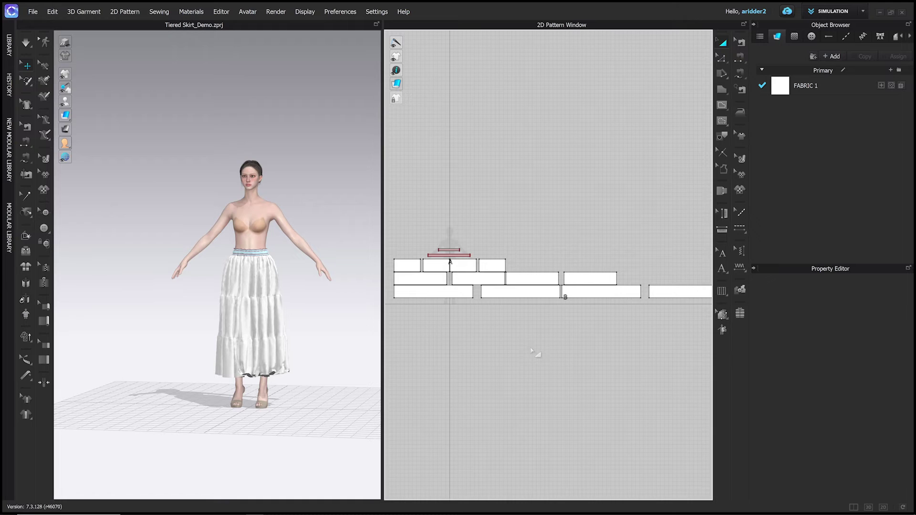
middle_drag(527, 337, 504, 335)
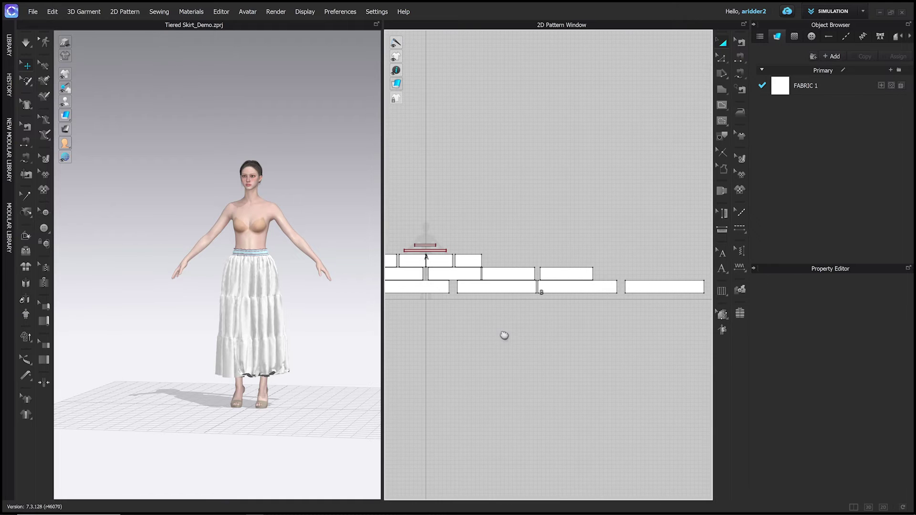
click(583, 288)
click(455, 287)
click(426, 289)
middle_drag(456, 327, 499, 331)
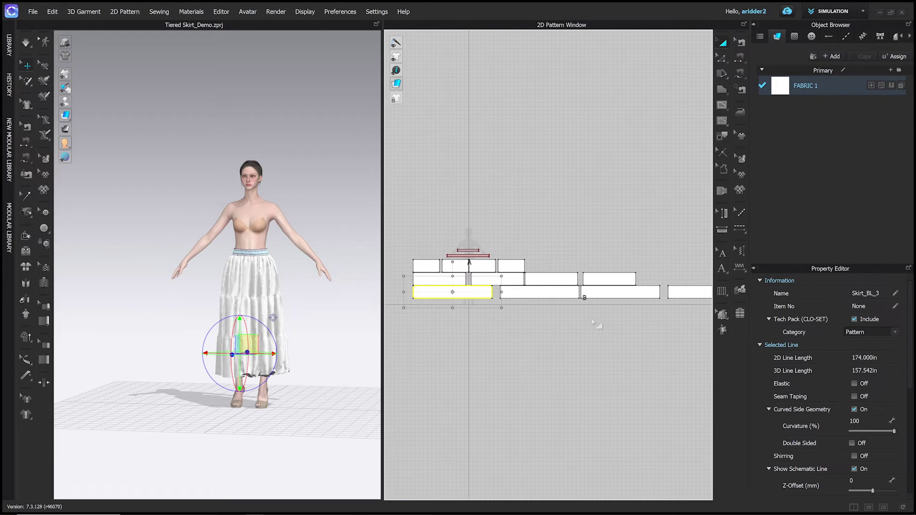
middle_drag(595, 324, 541, 323)
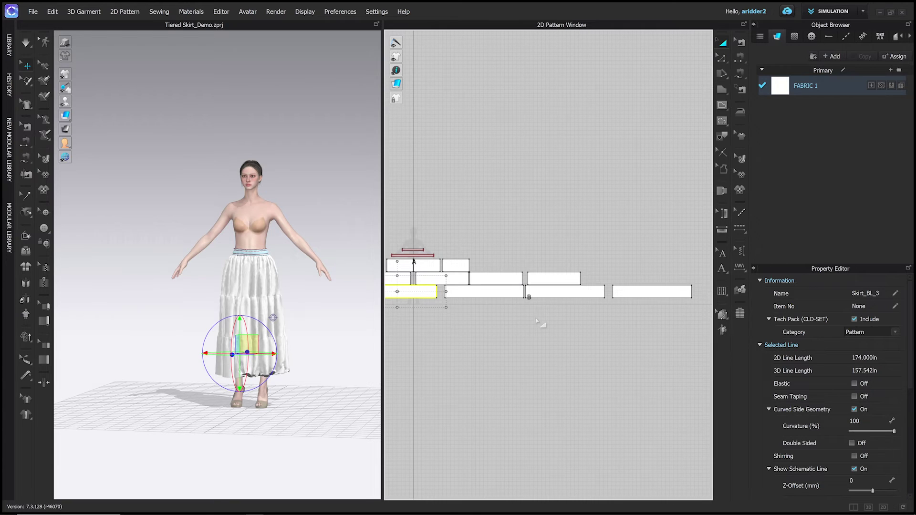
scroll(536, 318, down, 2)
scroll(536, 318, down, 1)
middle_drag(536, 318, 566, 317)
scroll(557, 322, up, 1)
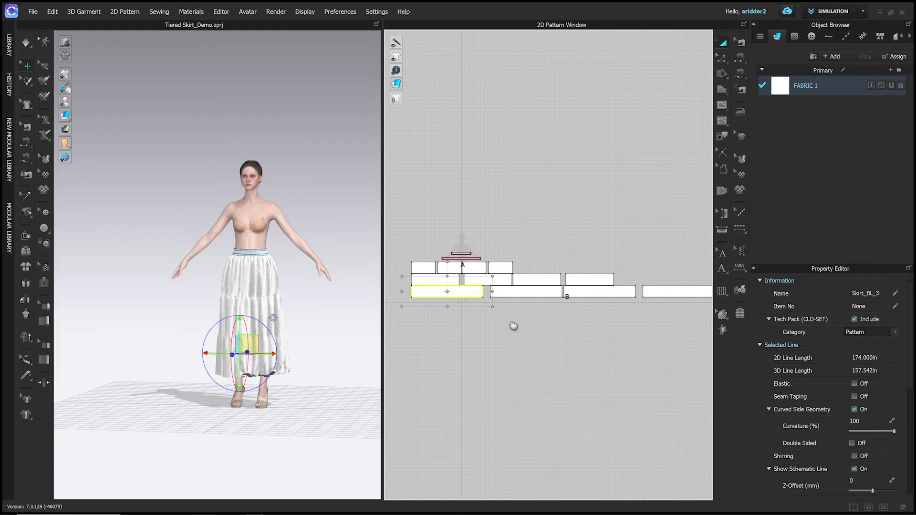
scroll(476, 325, up, 1)
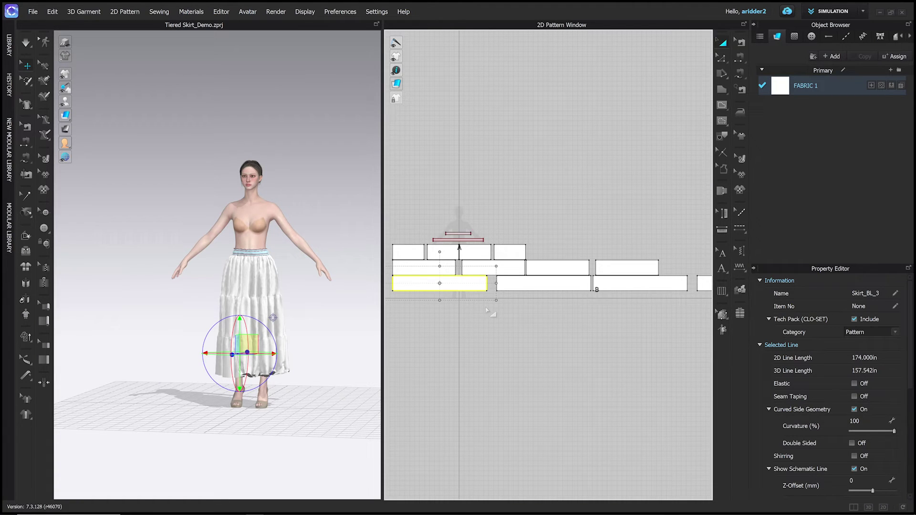
Merge the first bottom-tier seam segments in Edit Sewing and check the edge length
key(b)
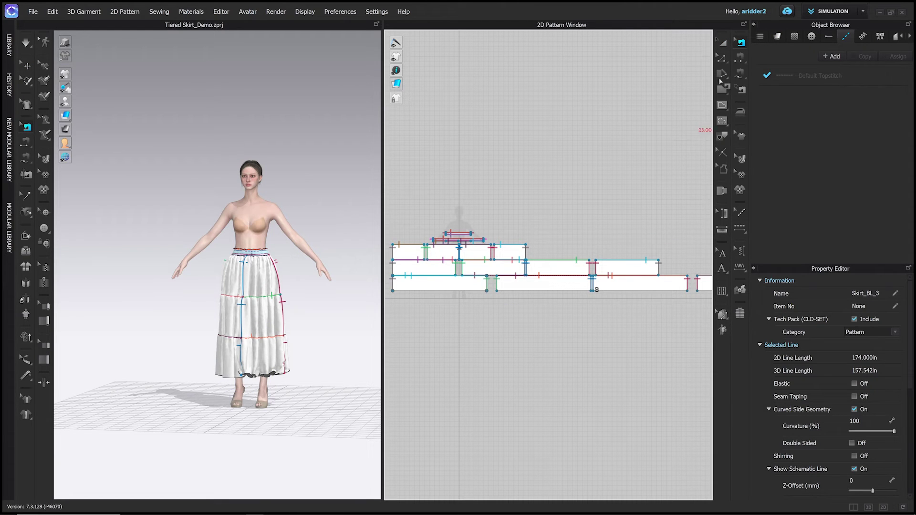
mouse_move(741, 43)
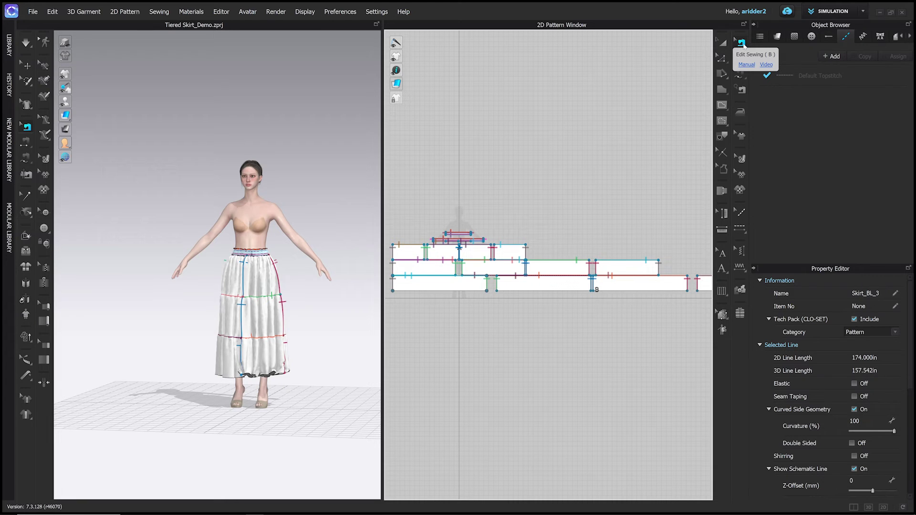
scroll(487, 291, up, 2)
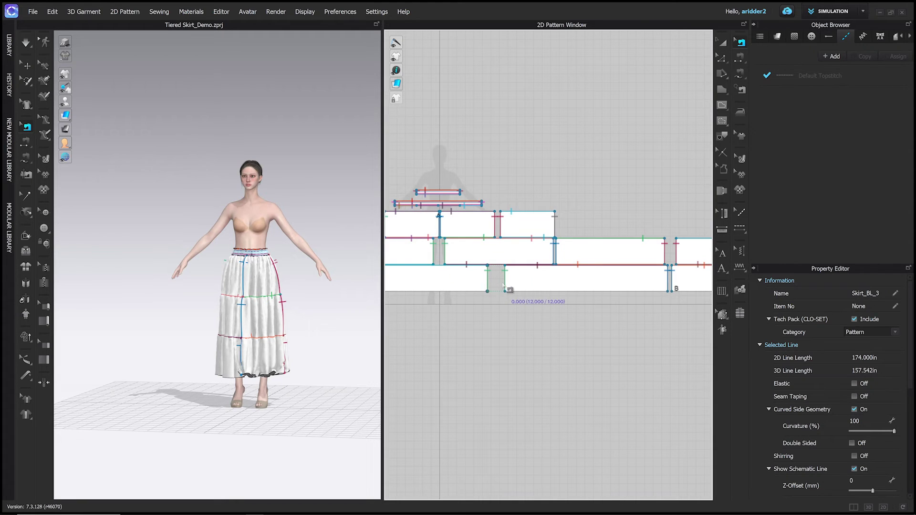
click(503, 284)
right_click(504, 283)
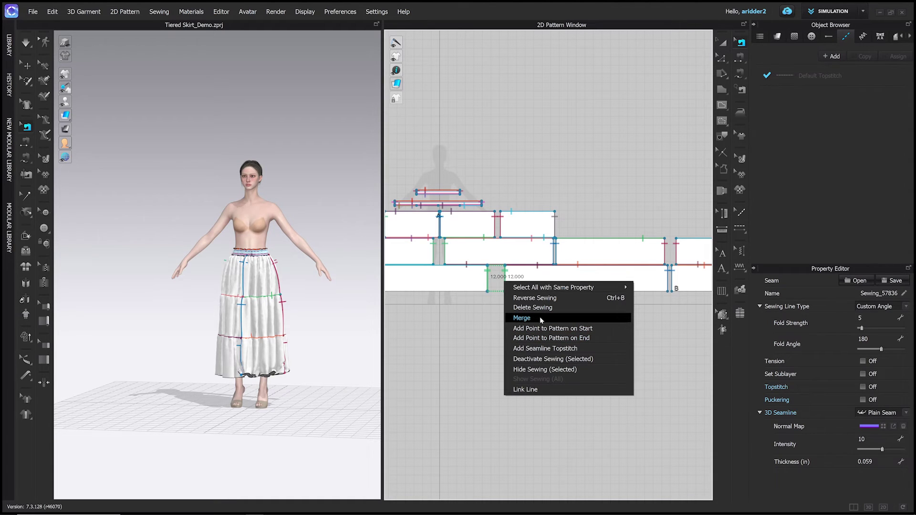
click(541, 319)
click(501, 266)
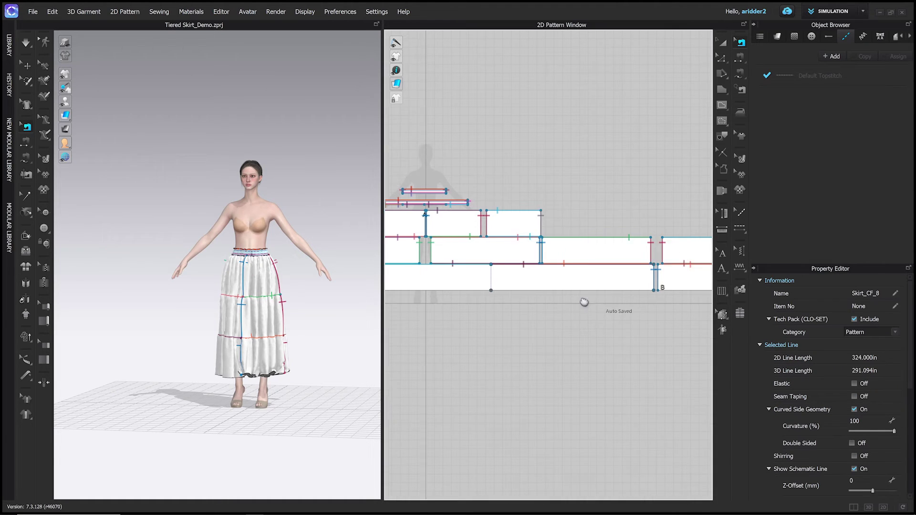
Merge the remaining left and right seam segments so the line reads 624 in
right_click(489, 282)
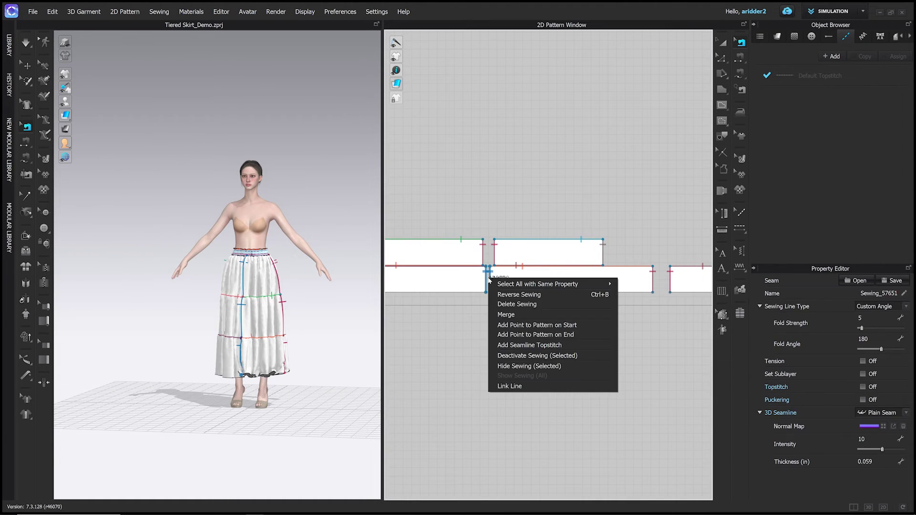
click(515, 313)
right_click(655, 282)
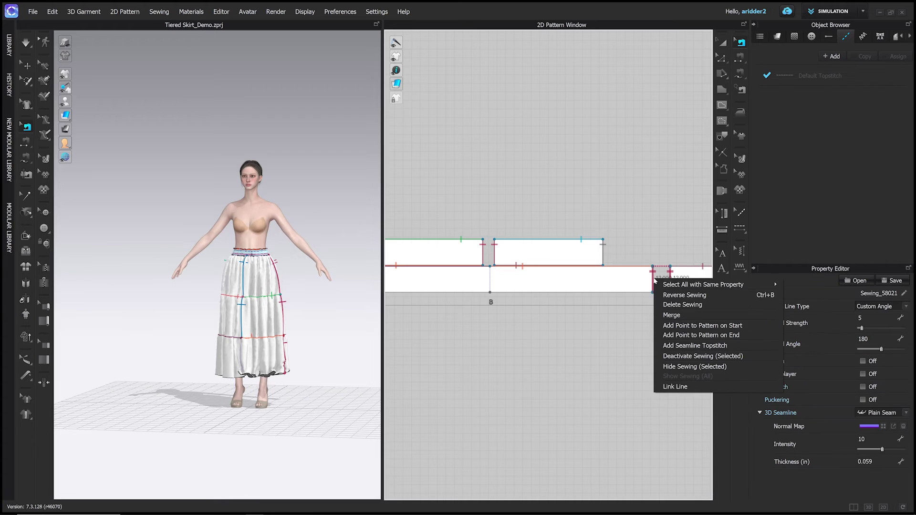
click(668, 315)
scroll(616, 334, down, 1)
scroll(605, 341, down, 2)
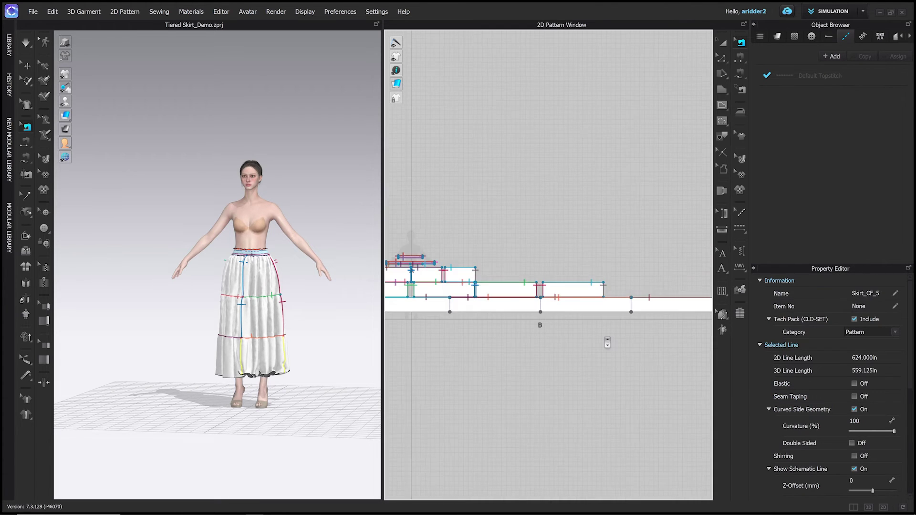
scroll(597, 346, down, 2)
scroll(575, 343, up, 2)
scroll(568, 337, down, 1)
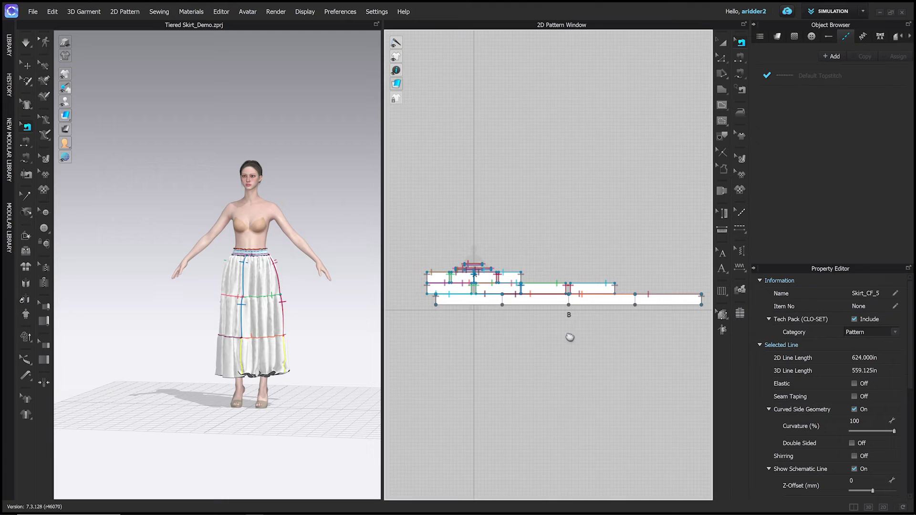
scroll(559, 332, up, 2)
scroll(544, 331, up, 2)
key(a)
click(511, 280)
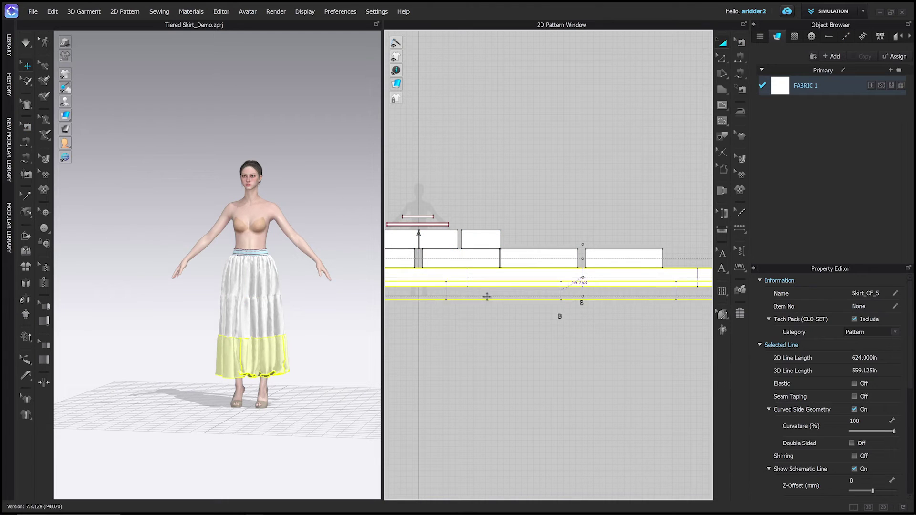
drag(563, 296, 489, 318)
click(492, 320)
scroll(554, 313, up, 1)
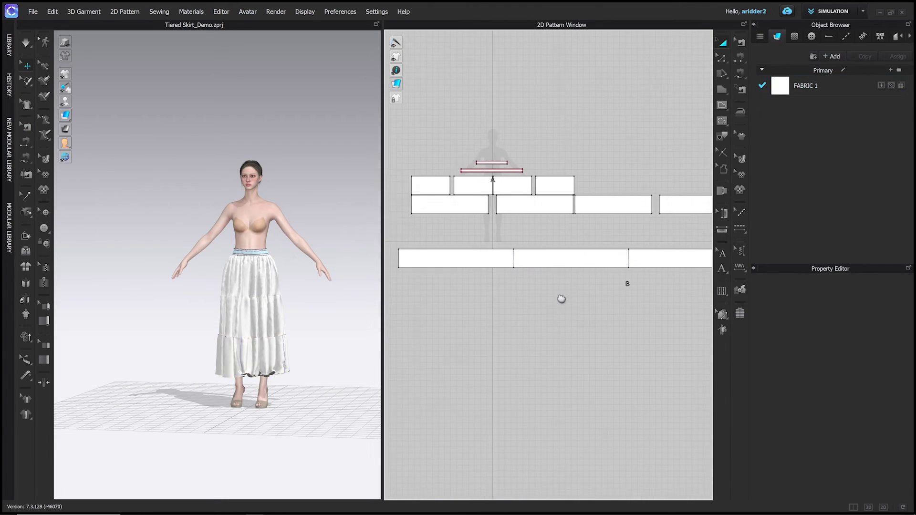
scroll(560, 298, up, 1)
scroll(535, 299, up, 1)
scroll(534, 297, down, 3)
middle_drag(536, 297, 494, 279)
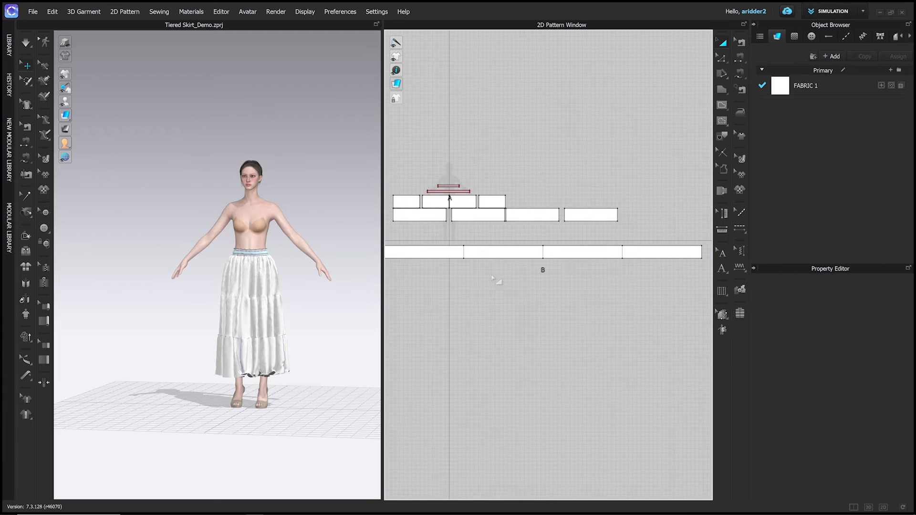
scroll(493, 280, down, 1)
key(z)
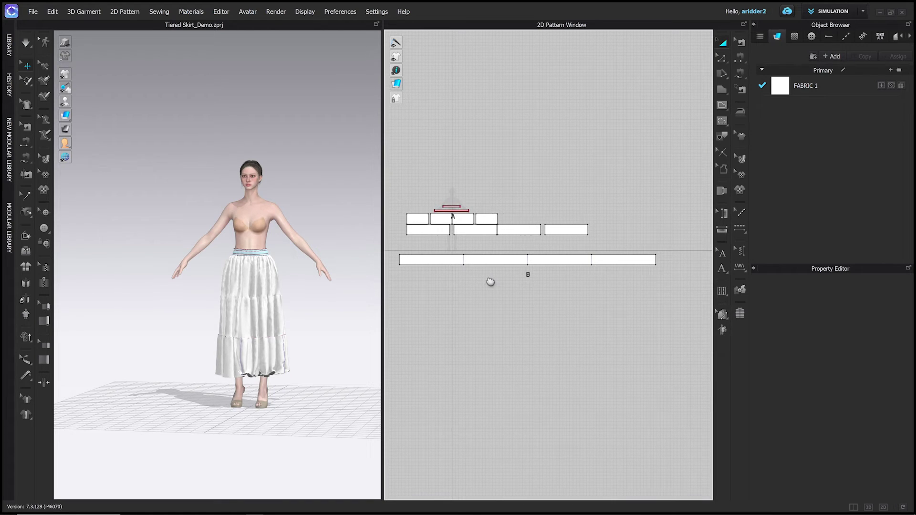
drag(450, 244, 632, 298)
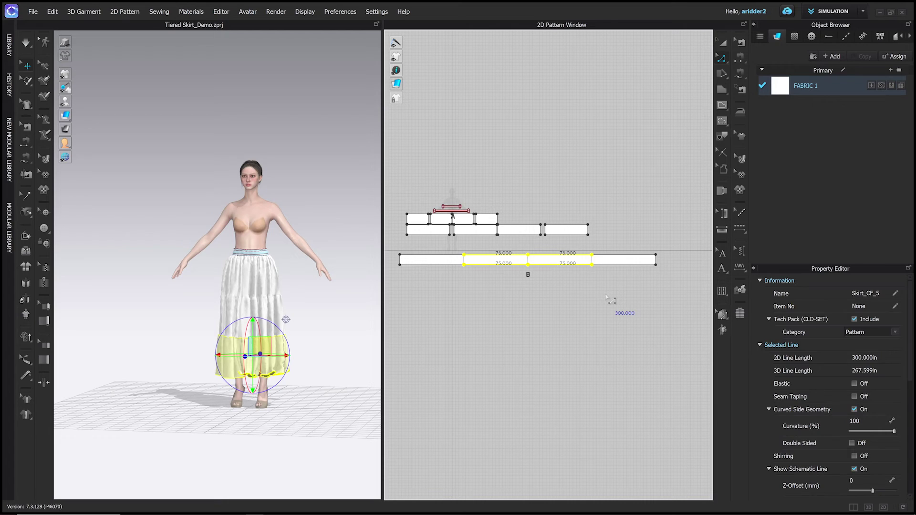
key(a)
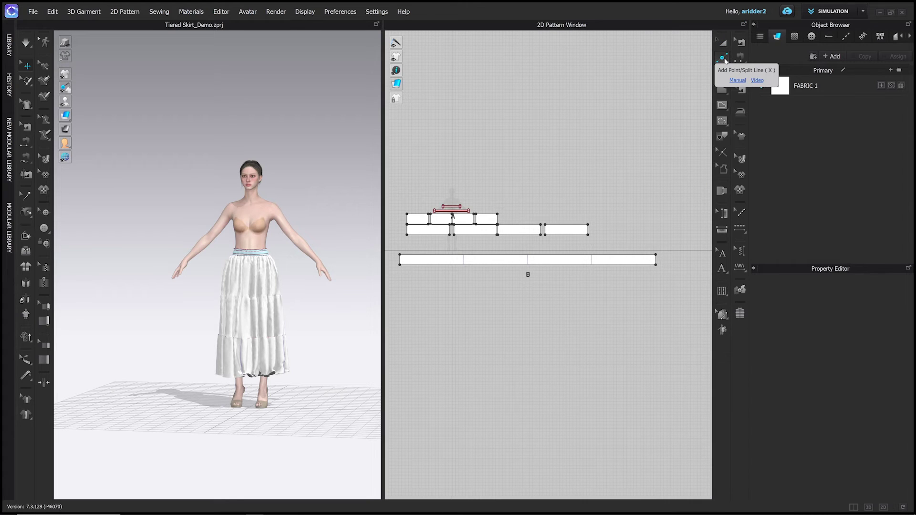
Split Skirt_CF_5's 300-inch edge by length into five 60-inch segments
click(724, 59)
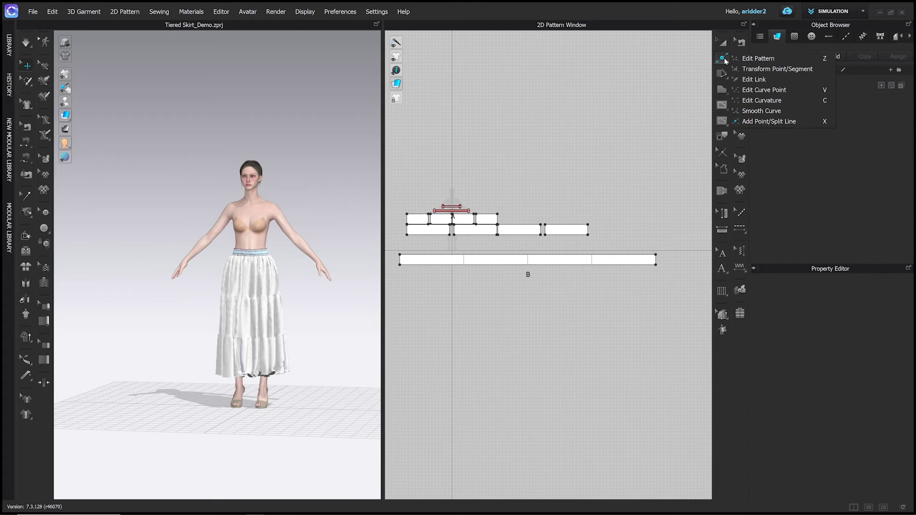
click(810, 123)
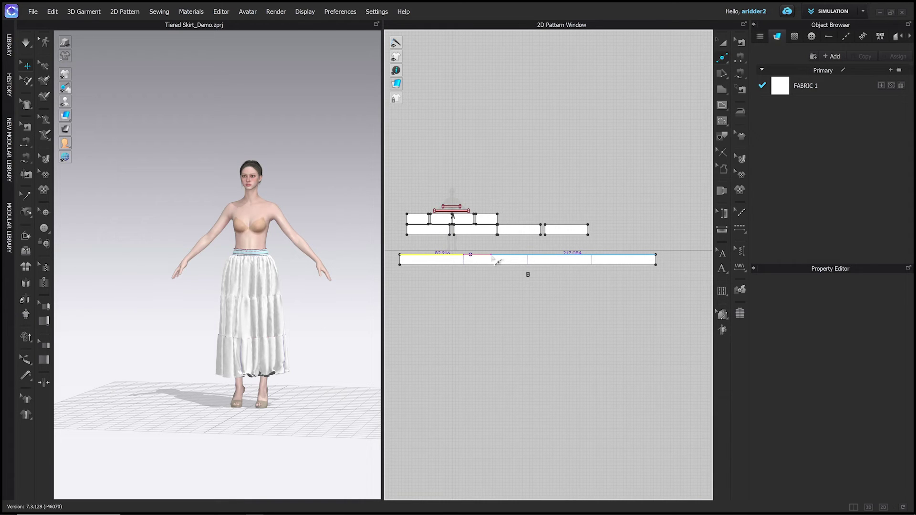
right_click(510, 259)
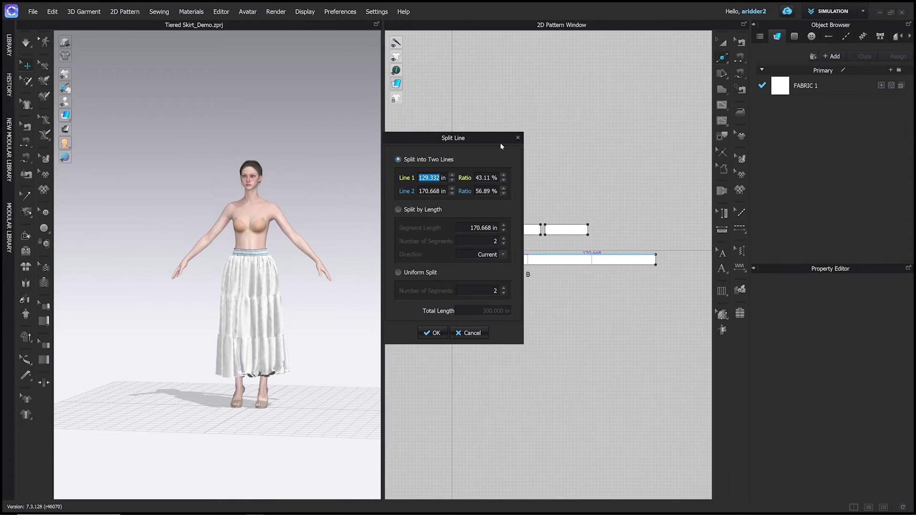
drag(500, 139, 353, 129)
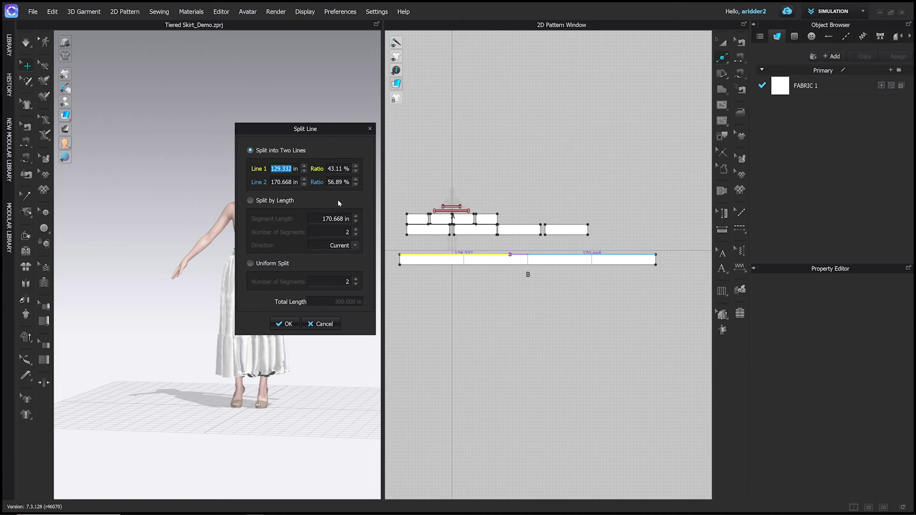
click(251, 201)
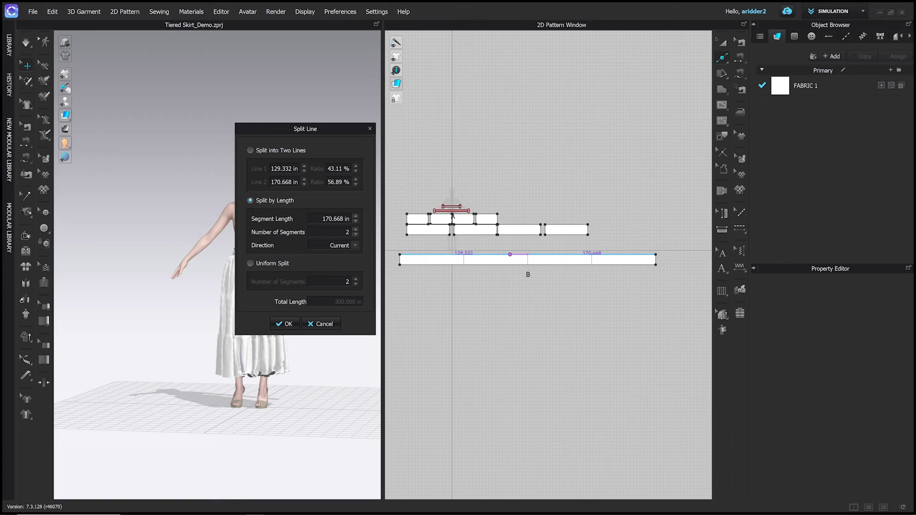
key(Tab)
text(60)
click(355, 230)
click(355, 230)
click(289, 324)
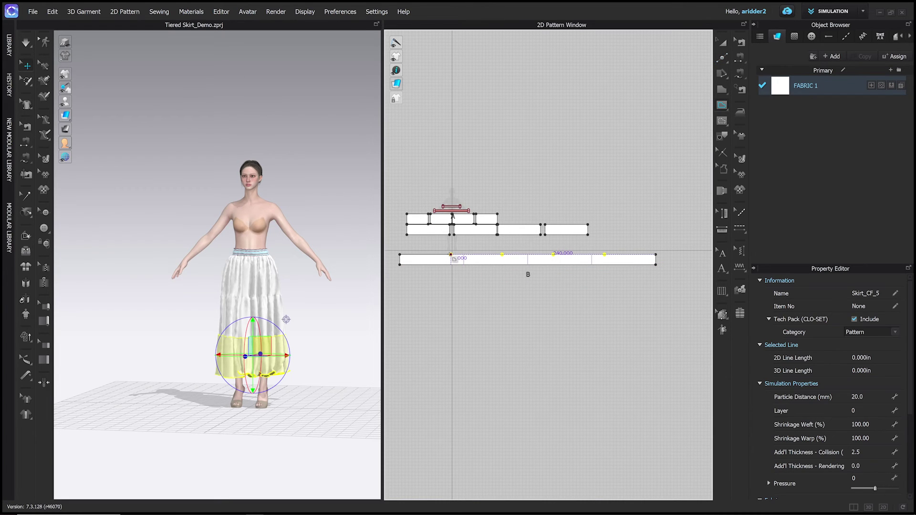
Draw the first vertical 12-inch internal lines across the bottom strip at its split points
scroll(451, 255, up, 2)
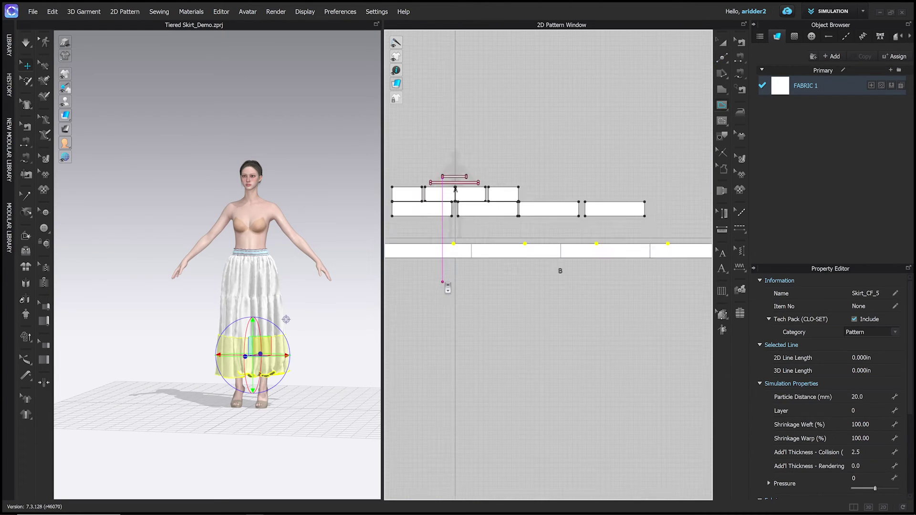
scroll(455, 253, up, 1)
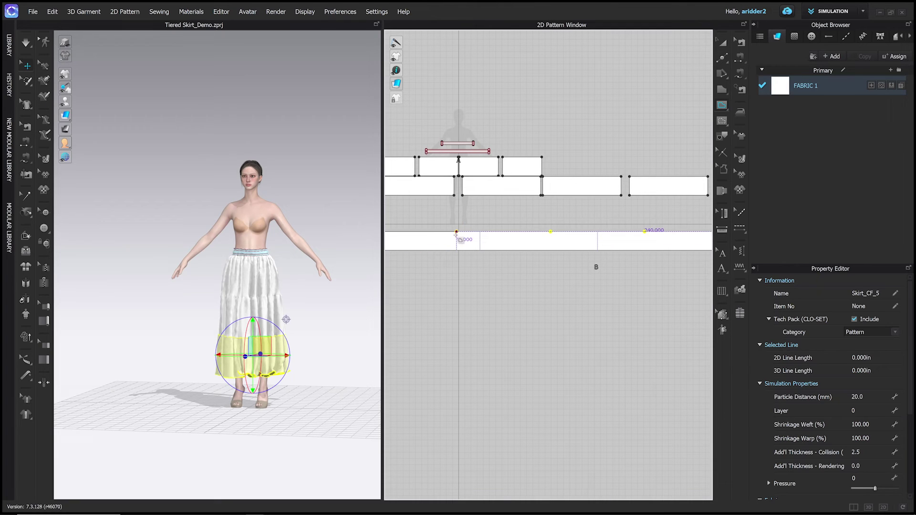
middle_drag(461, 239, 502, 261)
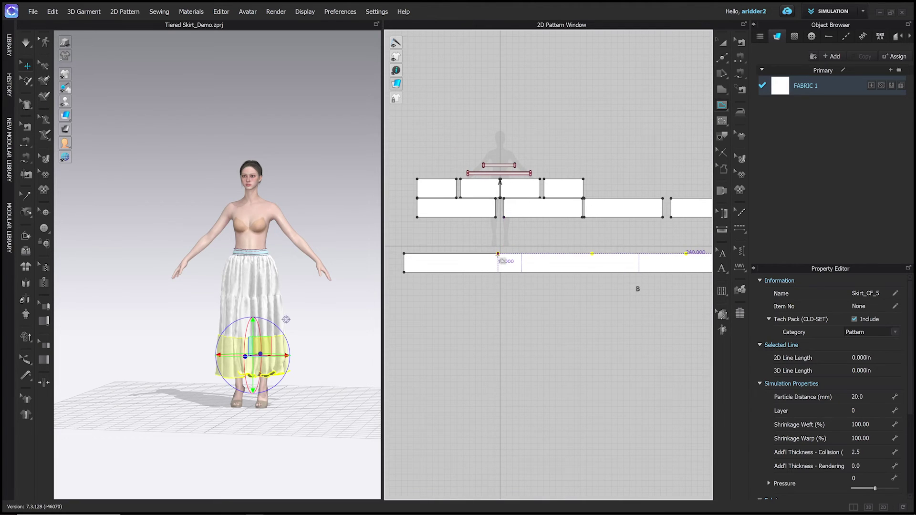
scroll(502, 261, up, 1)
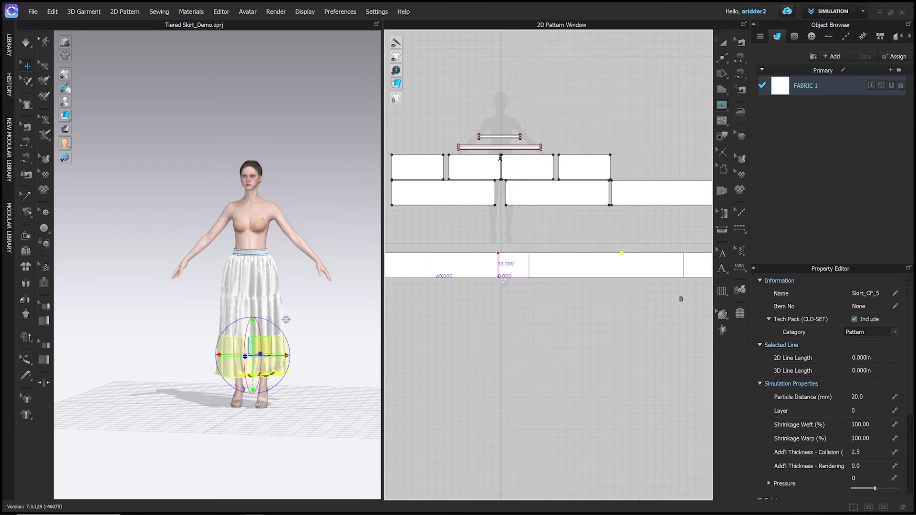
click(498, 277)
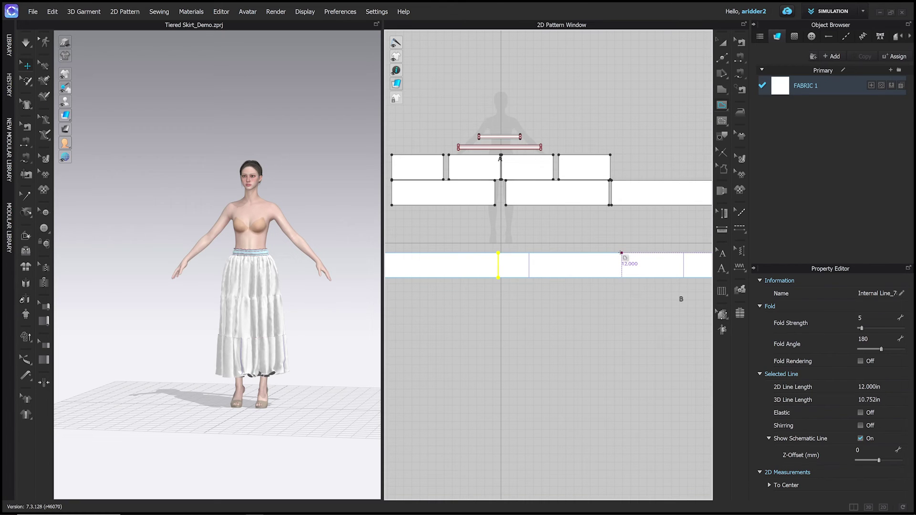
click(622, 252)
click(622, 277)
Draw two more vertical internal lines at the remaining split points, keeping the whole strip in view
scroll(622, 267, up, 3)
scroll(621, 291, down, 3)
scroll(514, 290, down, 1)
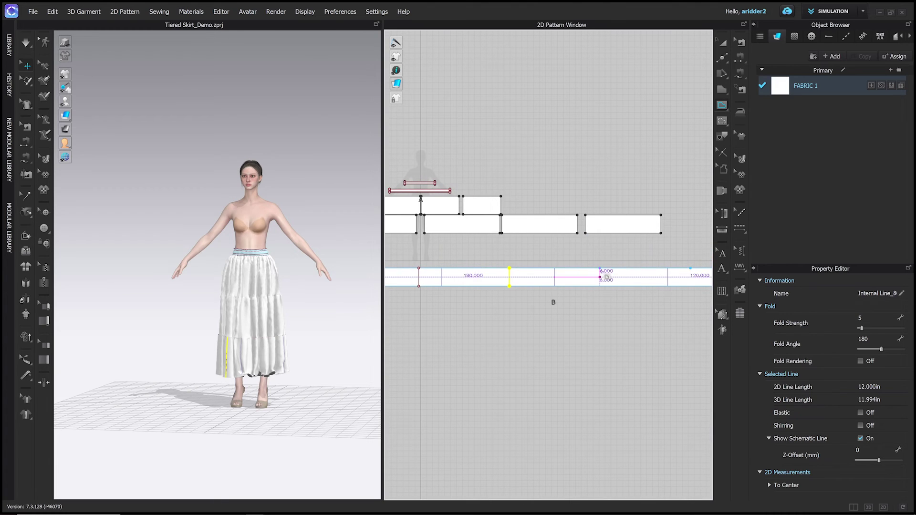
click(605, 275)
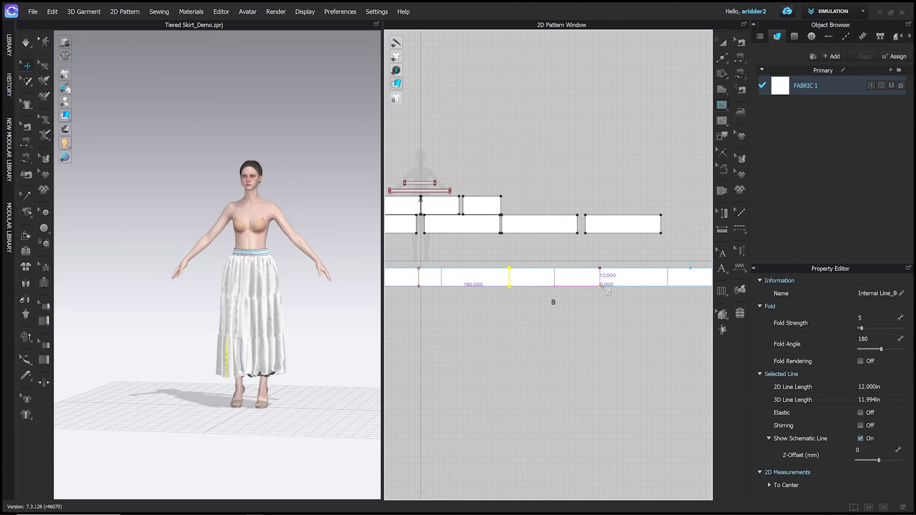
click(603, 288)
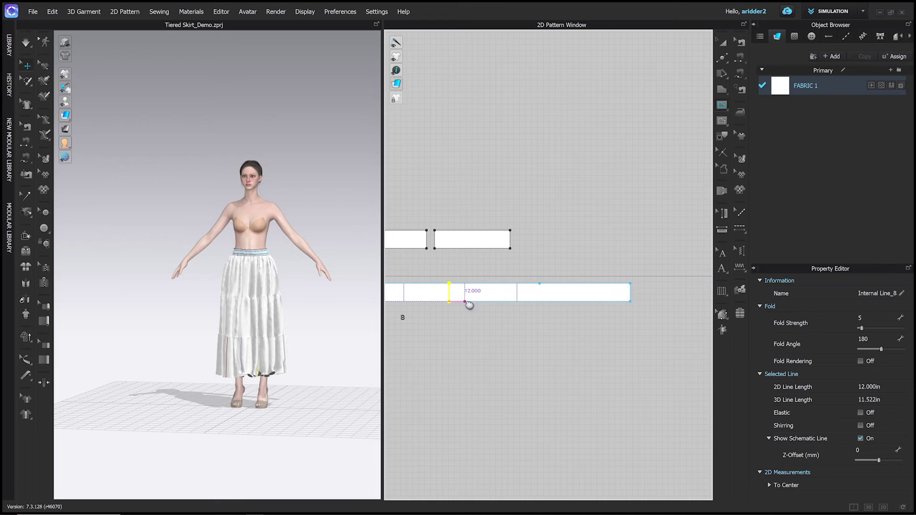
scroll(544, 288, up, 2)
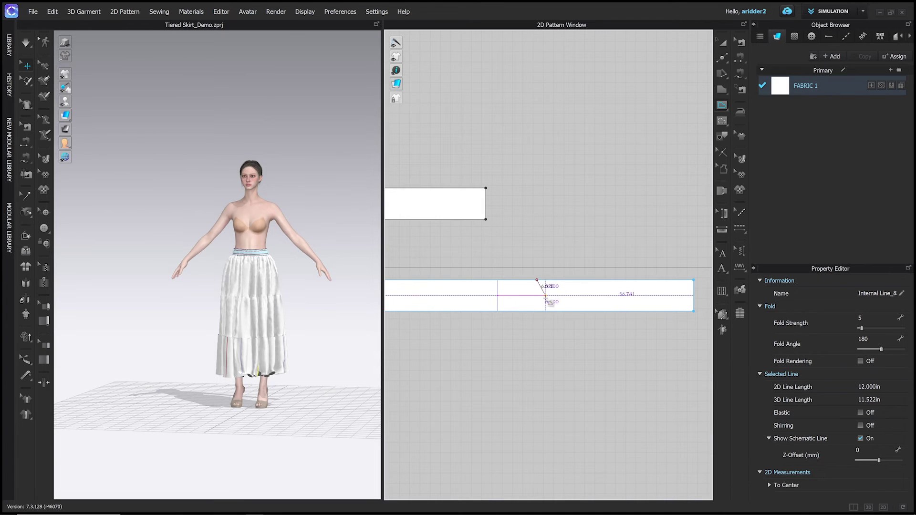
click(537, 281)
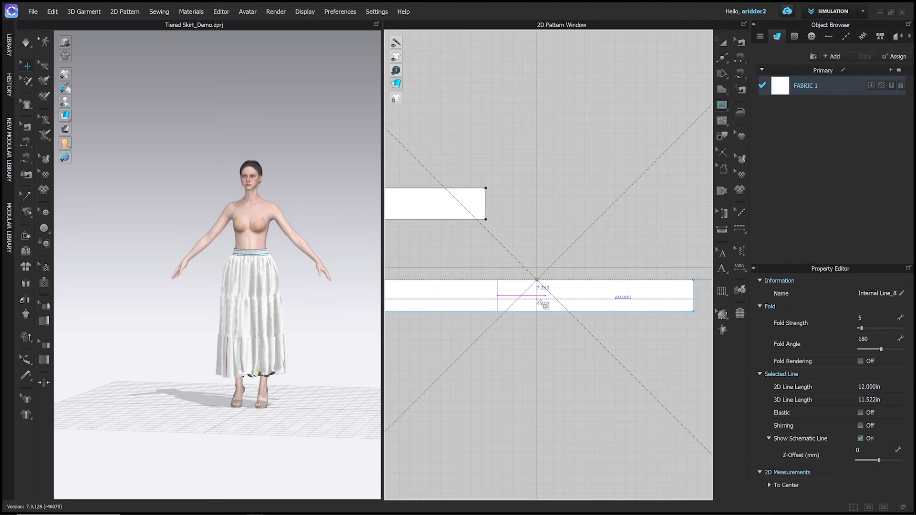
click(538, 311)
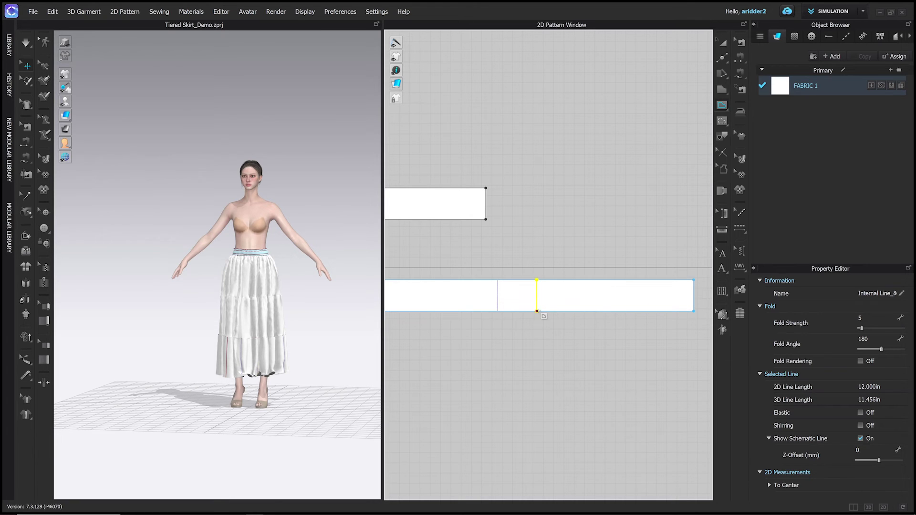
scroll(563, 358, up, 2)
scroll(565, 360, down, 4)
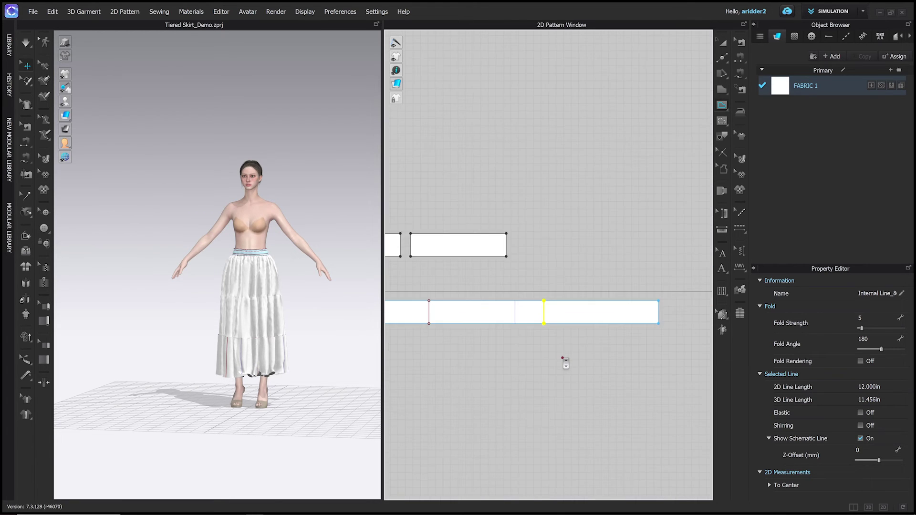
scroll(565, 360, down, 3)
right_drag(522, 379, 579, 326)
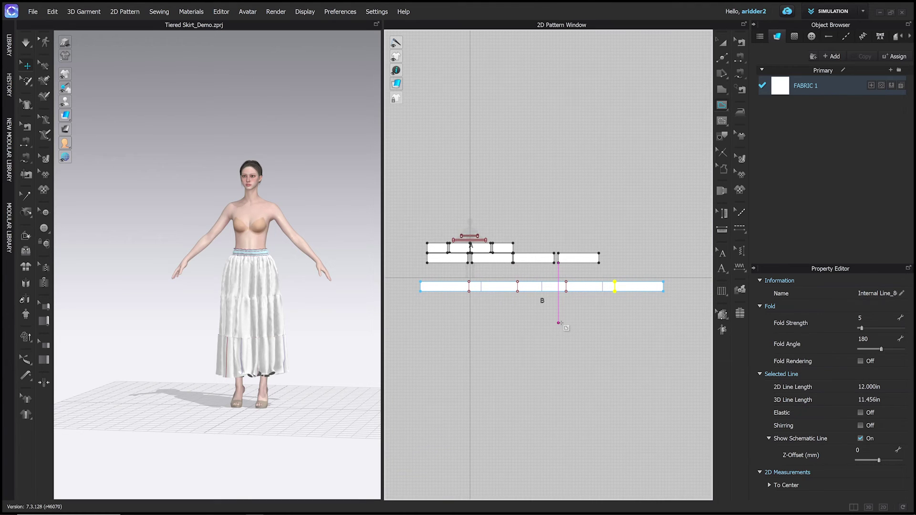
Select the four internal lines on the bottom strip and Cut & Sew it into five panels
key(a)
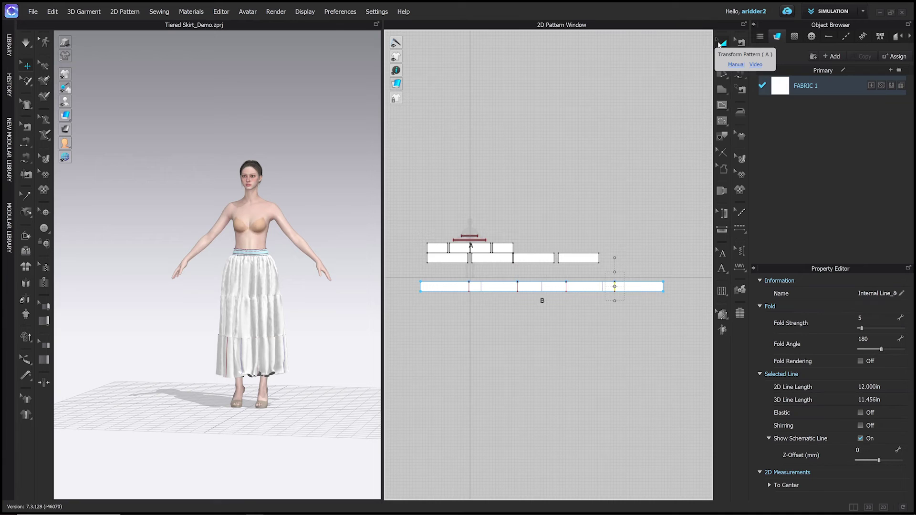
scroll(453, 322, up, 3)
click(481, 261)
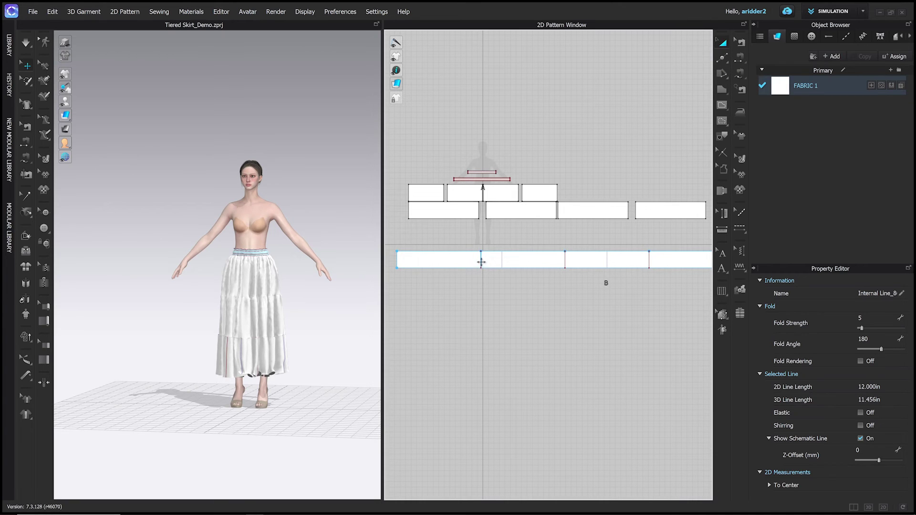
click(565, 264)
shift+click(649, 262)
middle_drag(653, 264, 562, 342)
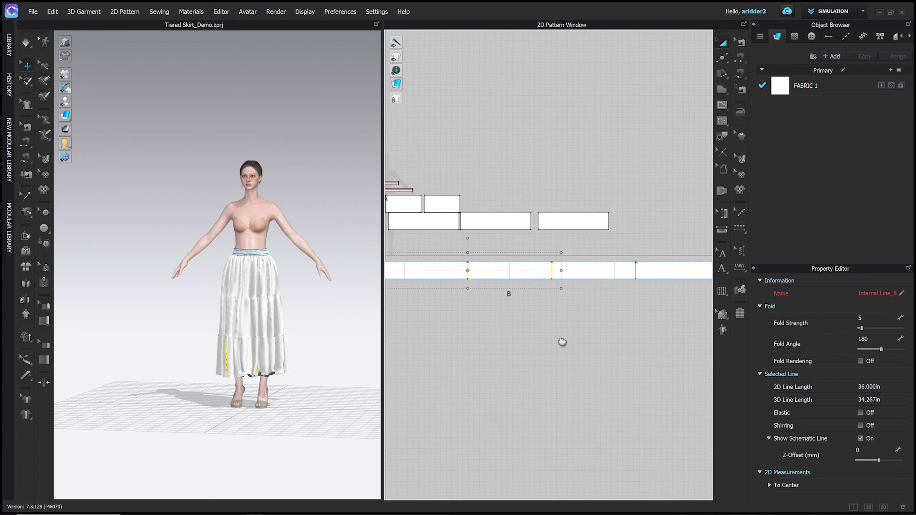
shift+click(629, 272)
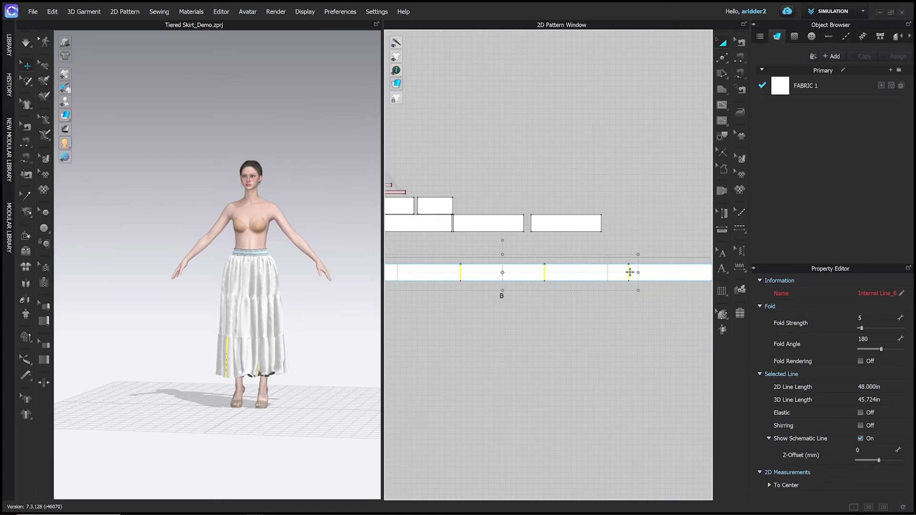
scroll(629, 272, down, 2)
right_click(629, 272)
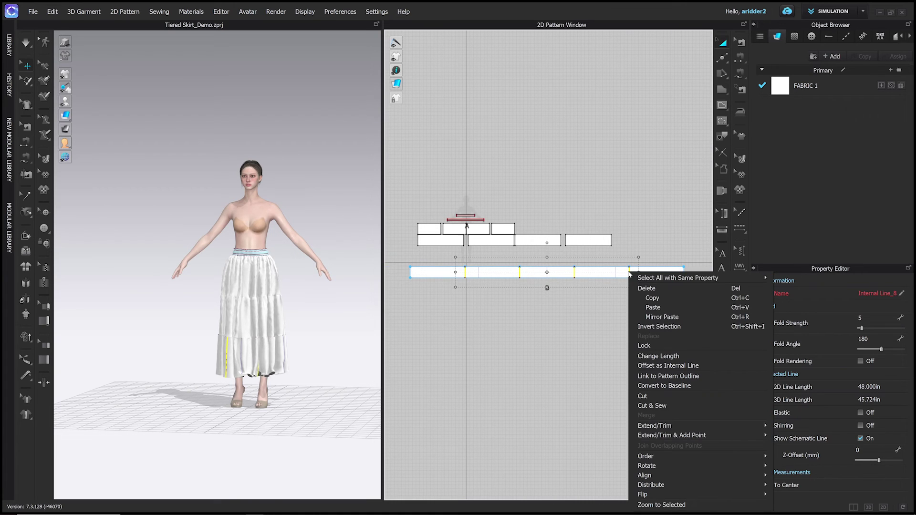
click(678, 406)
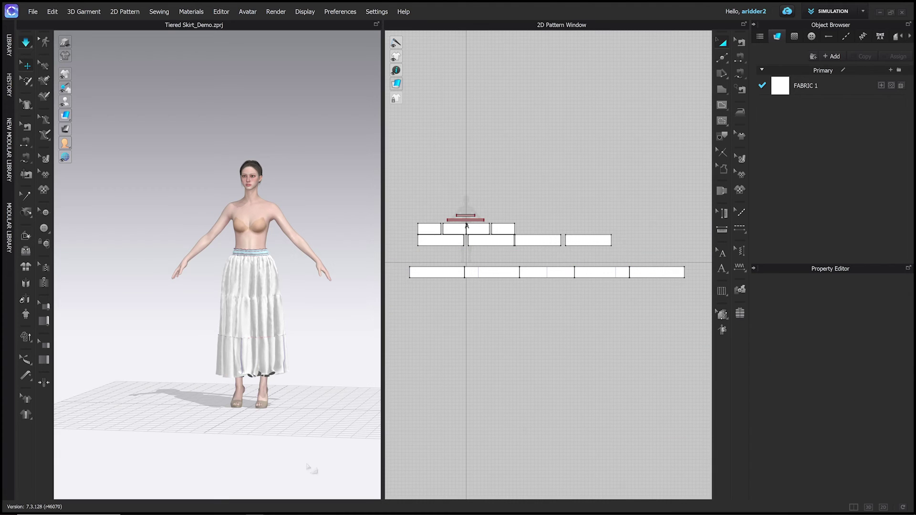
Orbit the avatar from back, side and front to check the newly cut bottom-tier panels
mouse_move(255, 420)
right_down()
mouse_move(305, 409)
mouse_move(362, 420)
mouse_move(289, 384)
right_up()
click(232, 376)
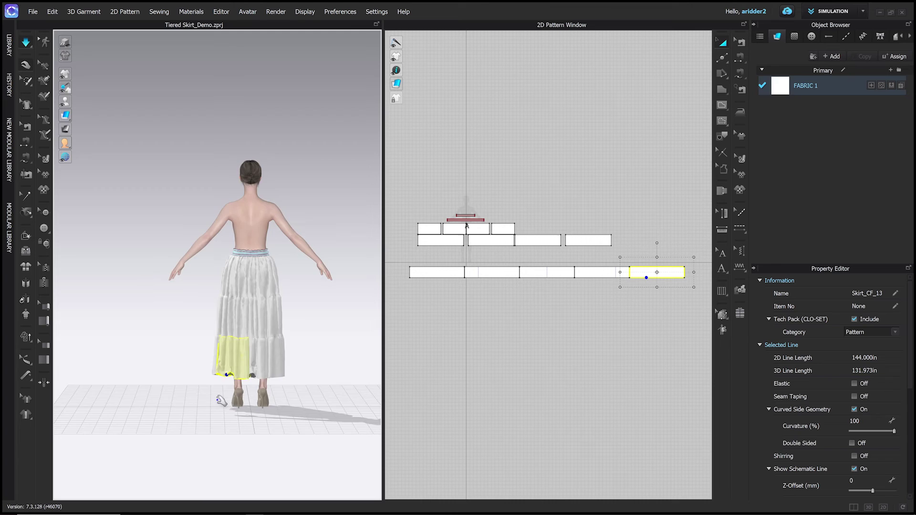
right_drag(222, 401, 293, 402)
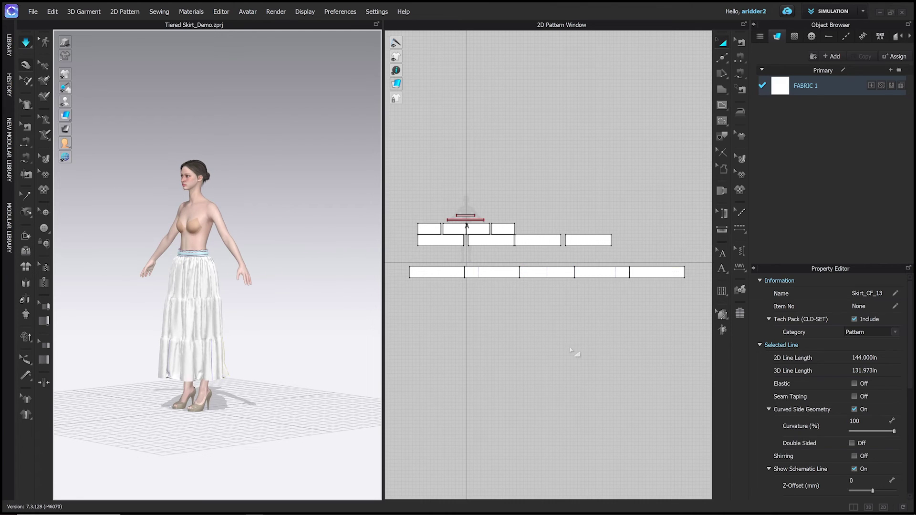
click(551, 399)
right_drag(550, 400, 563, 439)
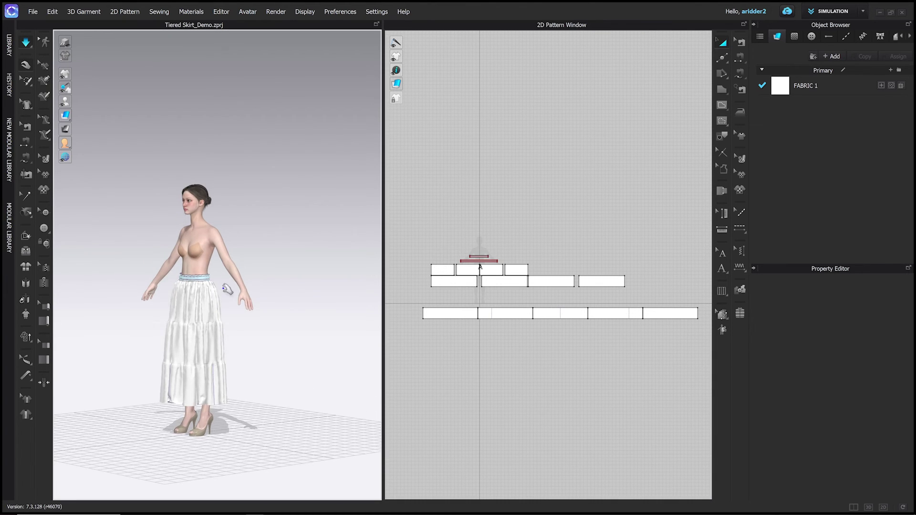
mouse_move(219, 266)
right_down()
mouse_move(284, 290)
mouse_move(270, 291)
right_up()
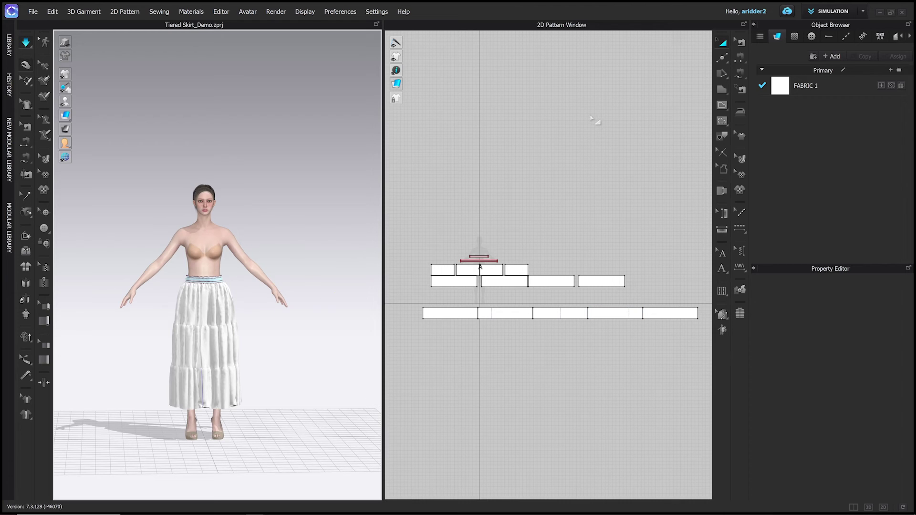
Set FABRIC 1's Physical Property Preset to Cotton_Voile
click(840, 89)
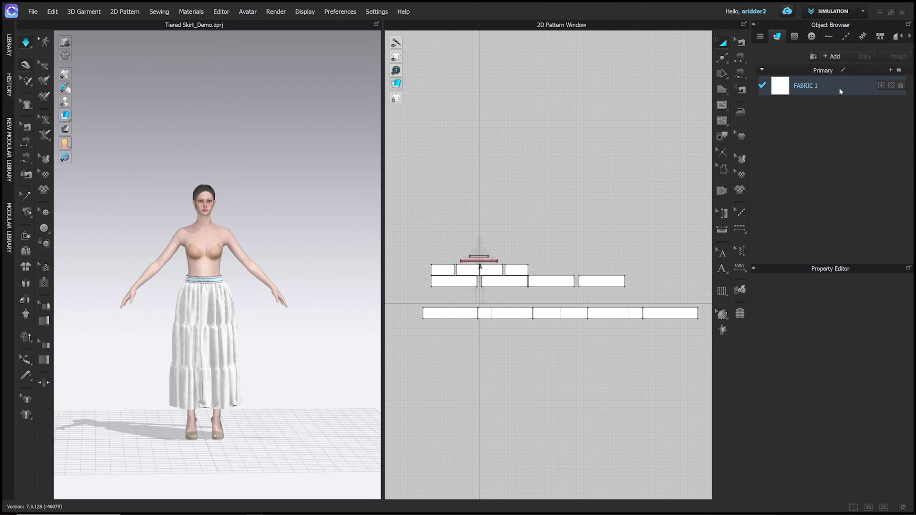
click(840, 88)
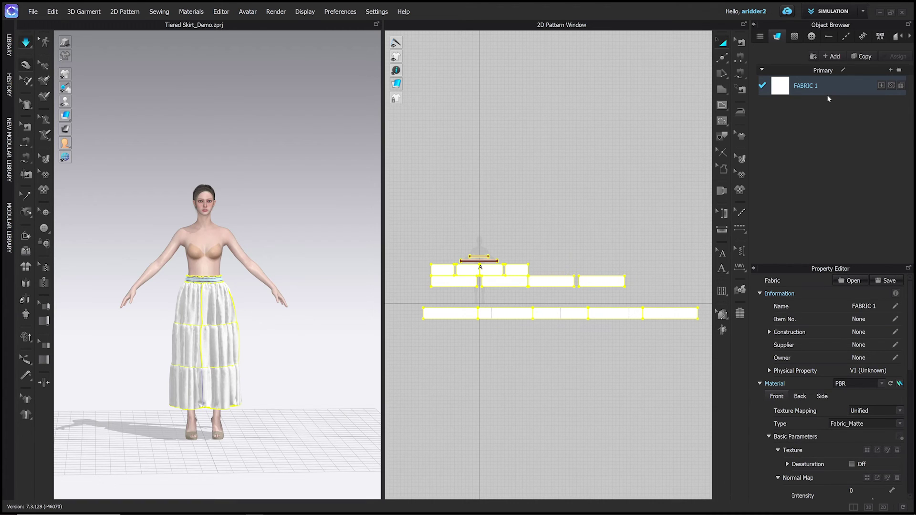
drag(913, 308, 910, 445)
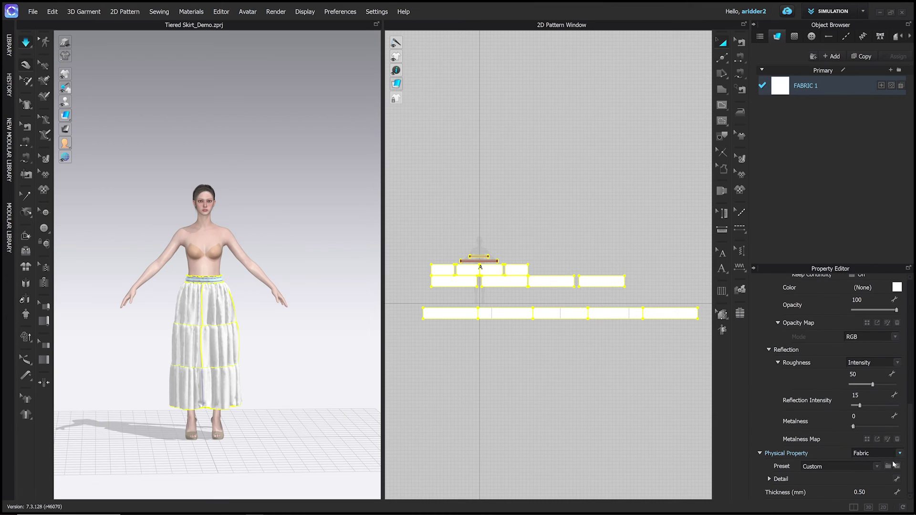
click(878, 466)
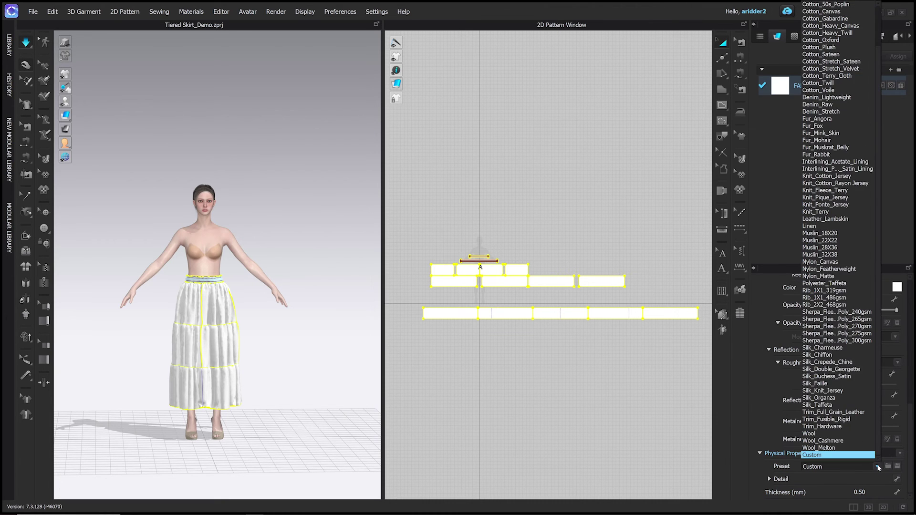
click(844, 92)
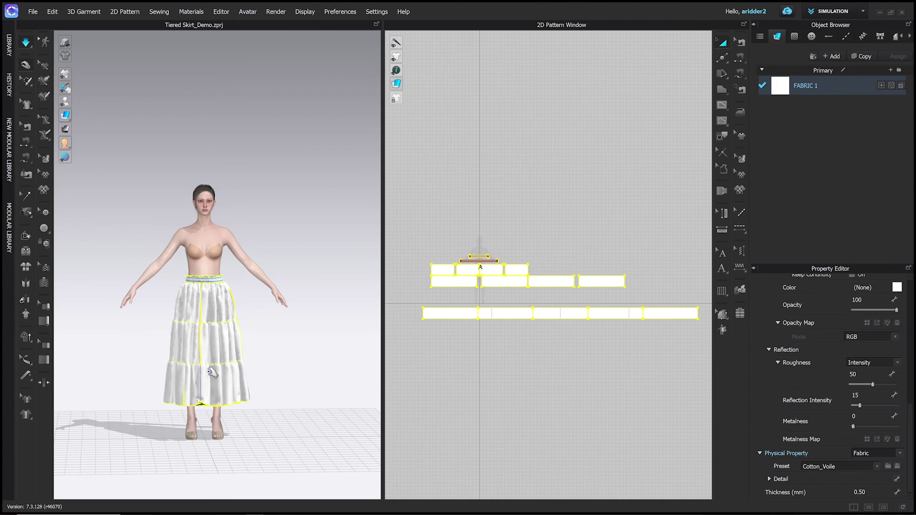
Inspect the bottom-tier panels' voile drape from behind and front, then reselect FABRIC 1
click(203, 389)
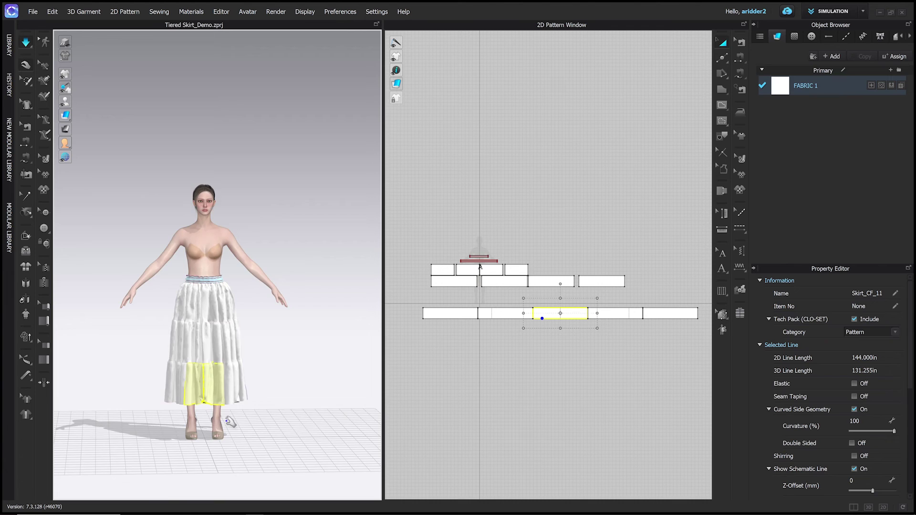
right_drag(230, 422, 307, 425)
click(152, 409)
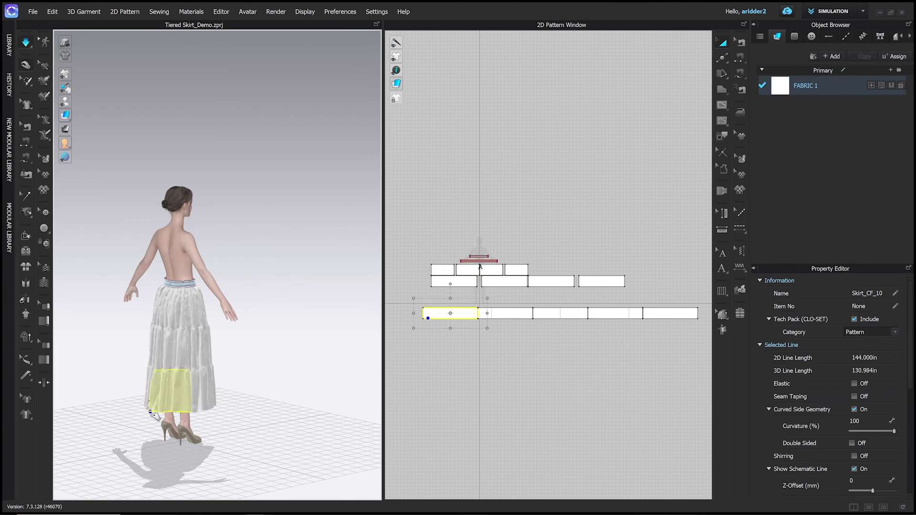
mouse_move(155, 415)
right_down()
mouse_move(283, 397)
mouse_move(293, 378)
right_up()
click(293, 378)
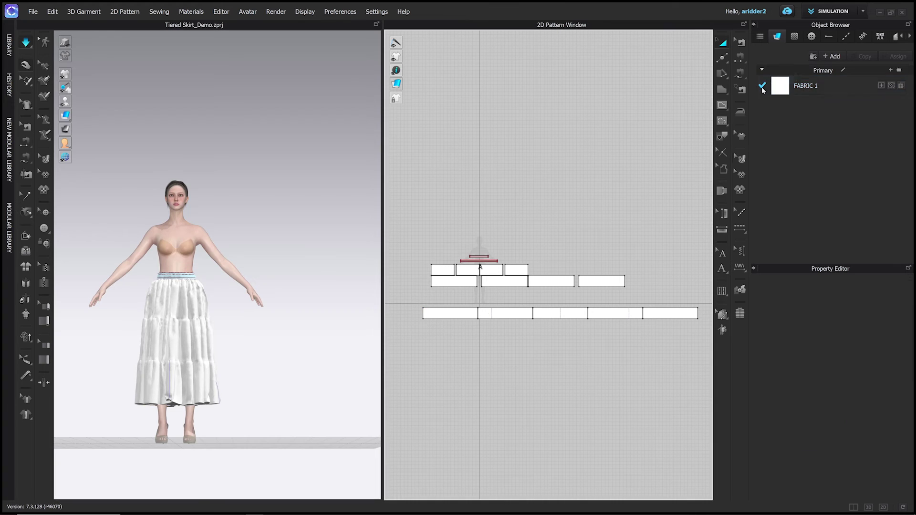
click(818, 89)
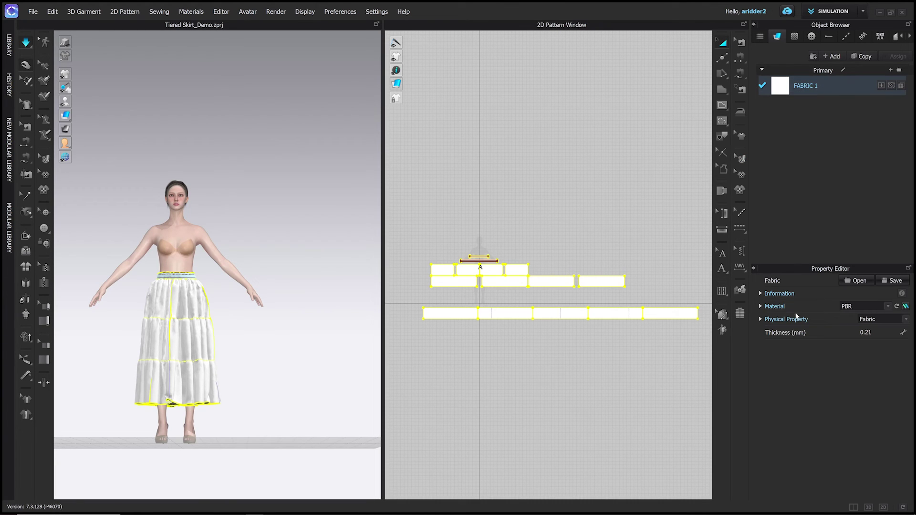
click(761, 307)
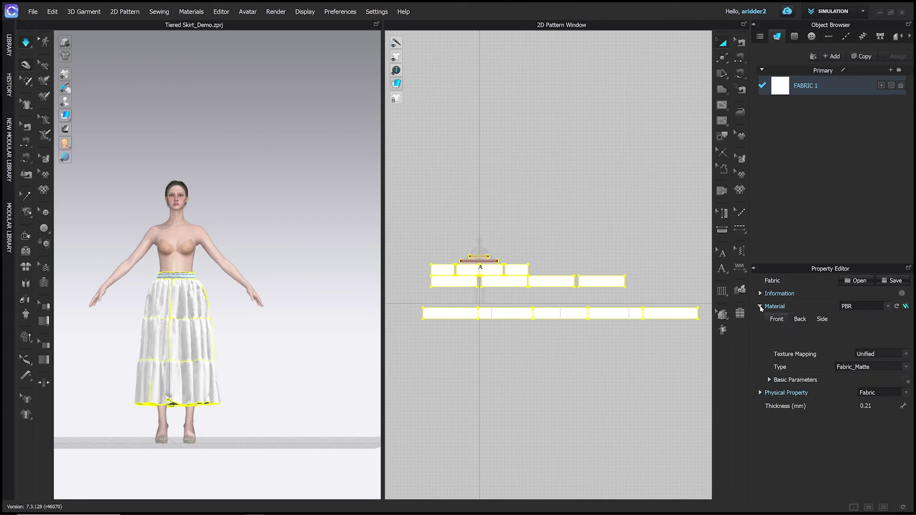
Tint the skirt fabric soft cream by setting its Basic Parameters colour to hex F5F3E8
click(769, 380)
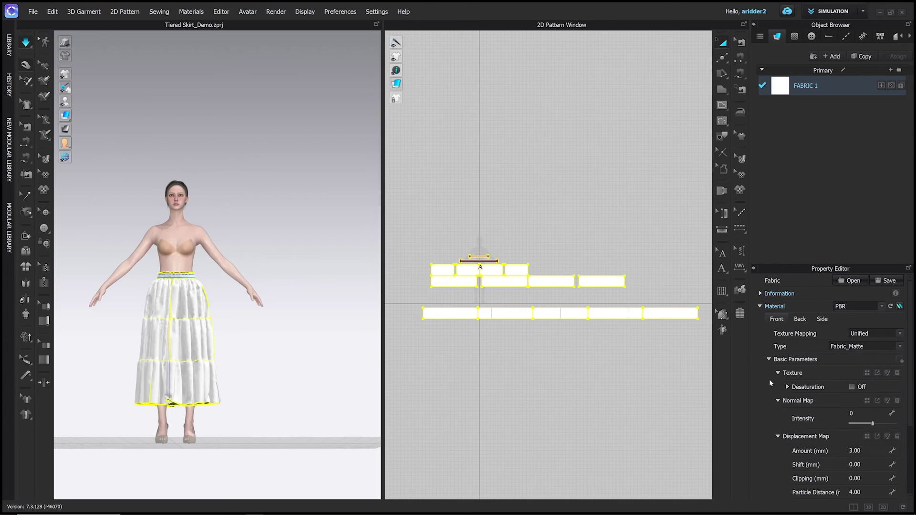
scroll(840, 399, down, 3)
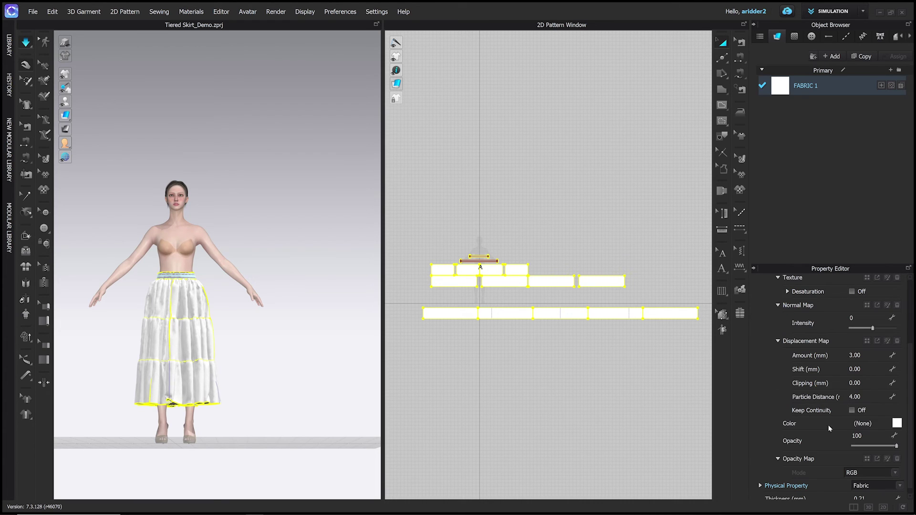
click(897, 423)
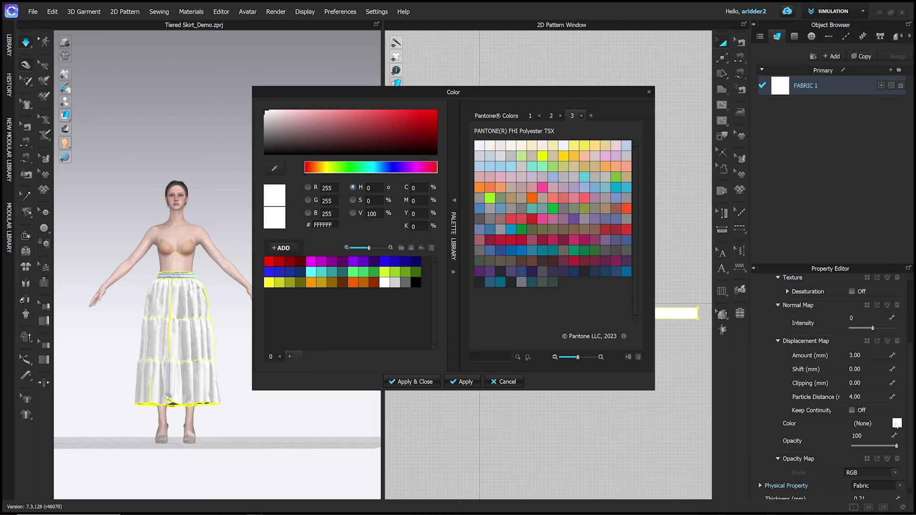
double_click(323, 224)
text(F5)
text(F3E)
text(8)
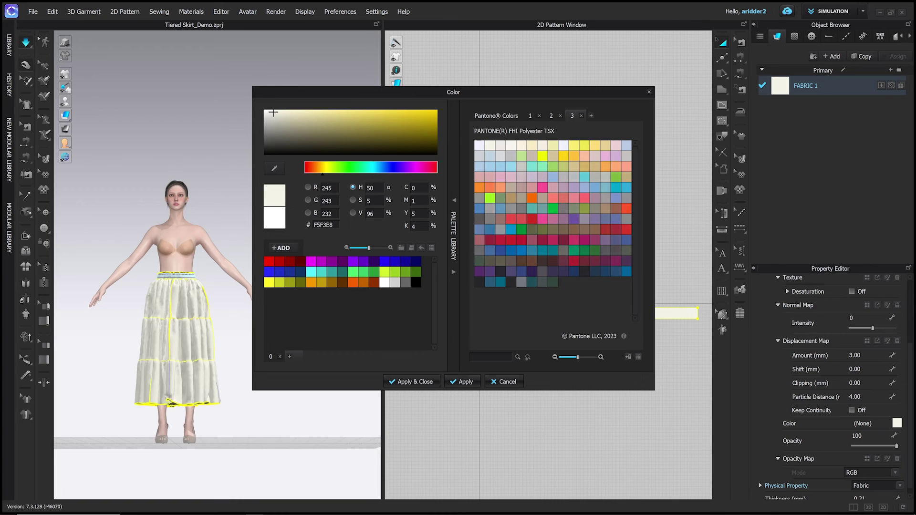
click(414, 381)
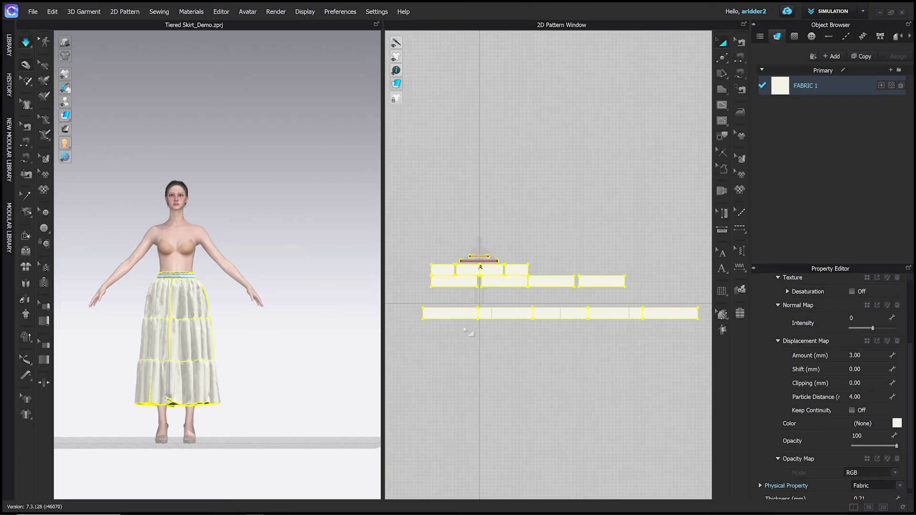
Place the floral_border image as a 2D graphic on the leftmost bottom-tier panel at the entered size
click(467, 334)
scroll(458, 289, up, 1)
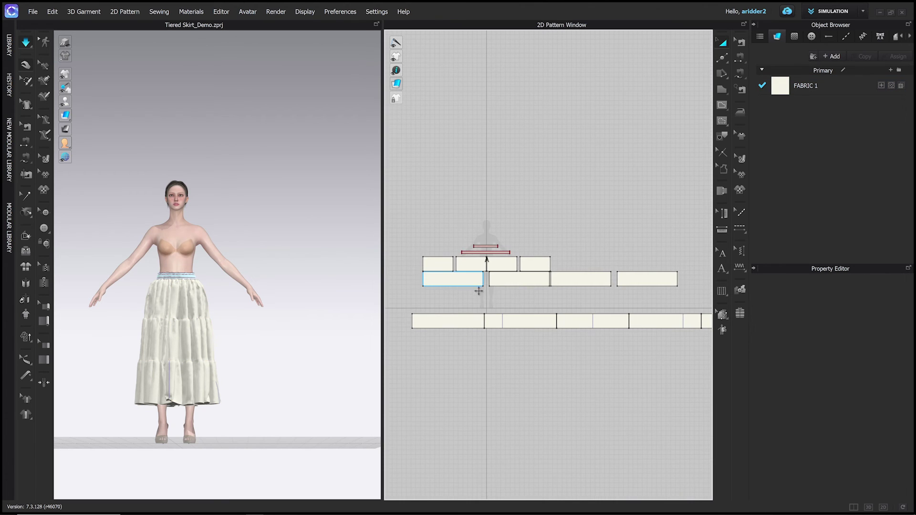
scroll(614, 158, down, 1)
mouse_move(613, 157)
middle_down()
mouse_move(570, 163)
mouse_move(586, 181)
middle_up()
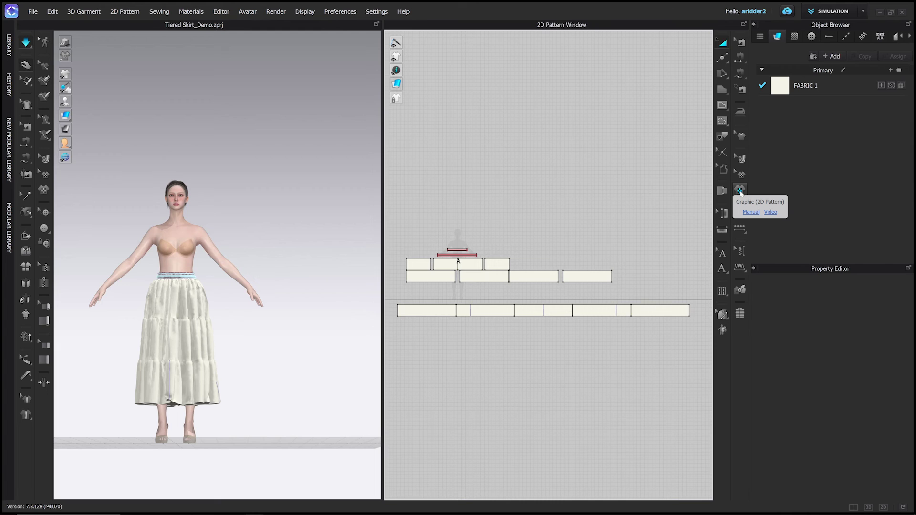
click(740, 193)
drag(340, 84, 408, 79)
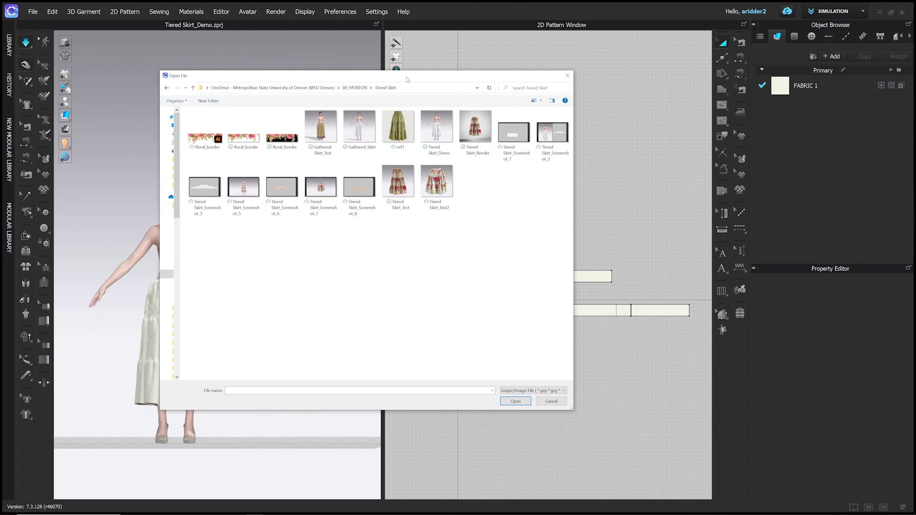
double_click(292, 147)
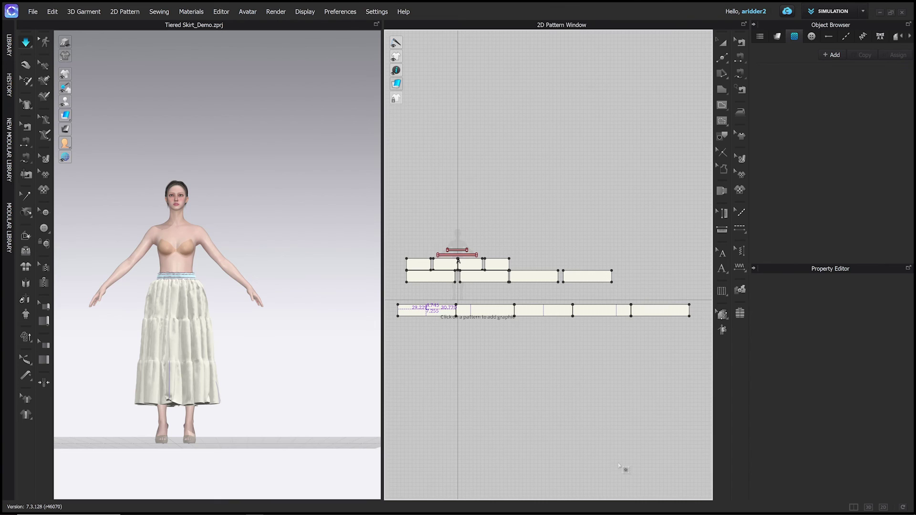
mouse_move(490, 161)
mouse_down()
mouse_move(402, 144)
mouse_move(337, 107)
mouse_up()
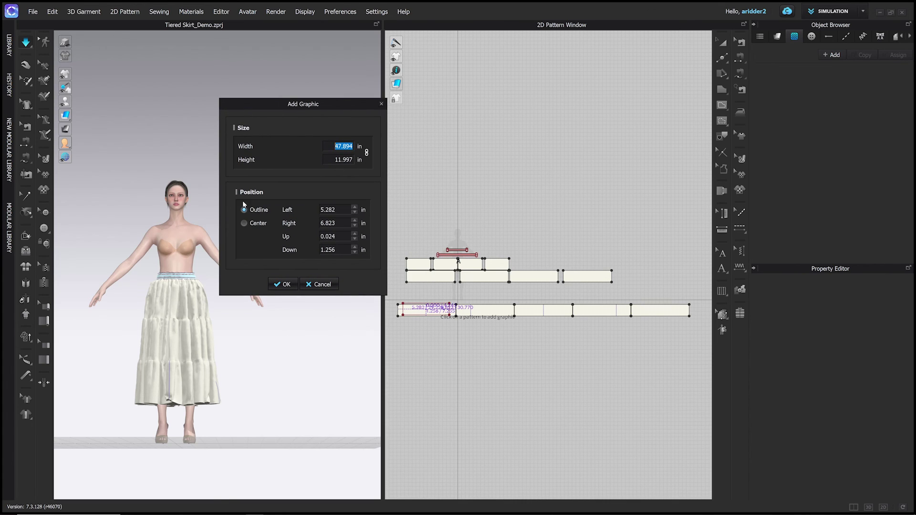
click(286, 285)
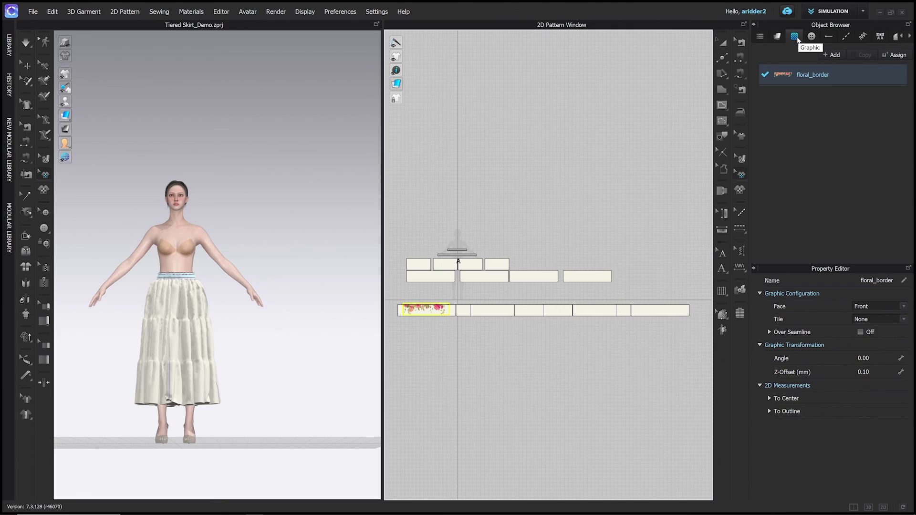
Stamp floral_border onto the second, third and fourth bottom-tier panels and the remaining skirt pieces
click(836, 77)
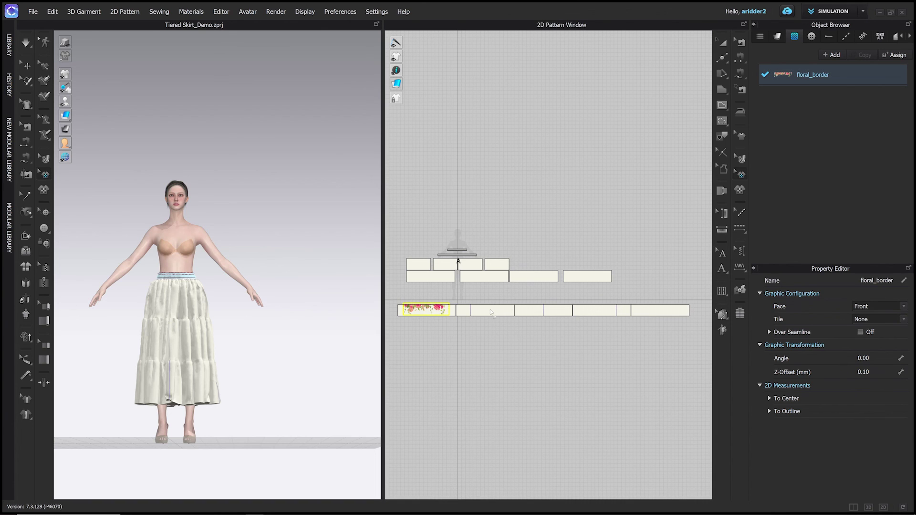
click(491, 310)
click(795, 76)
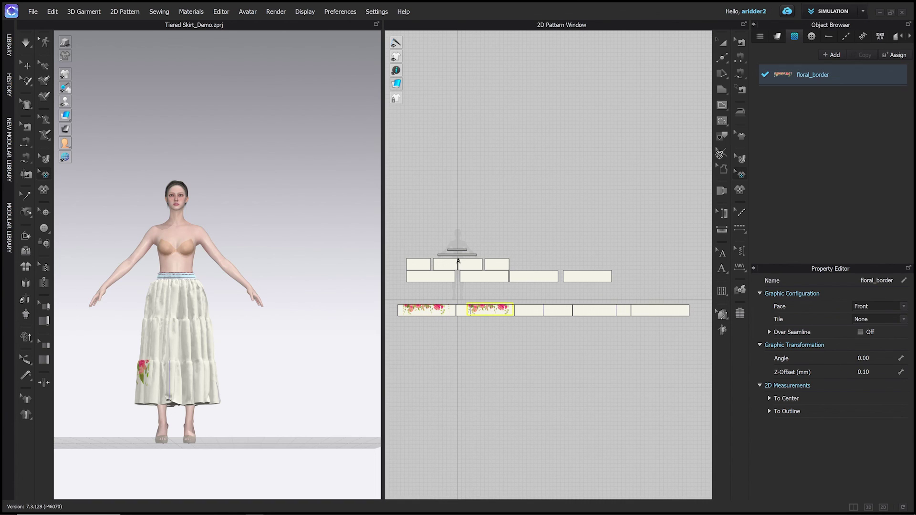
click(546, 311)
click(840, 75)
click(594, 311)
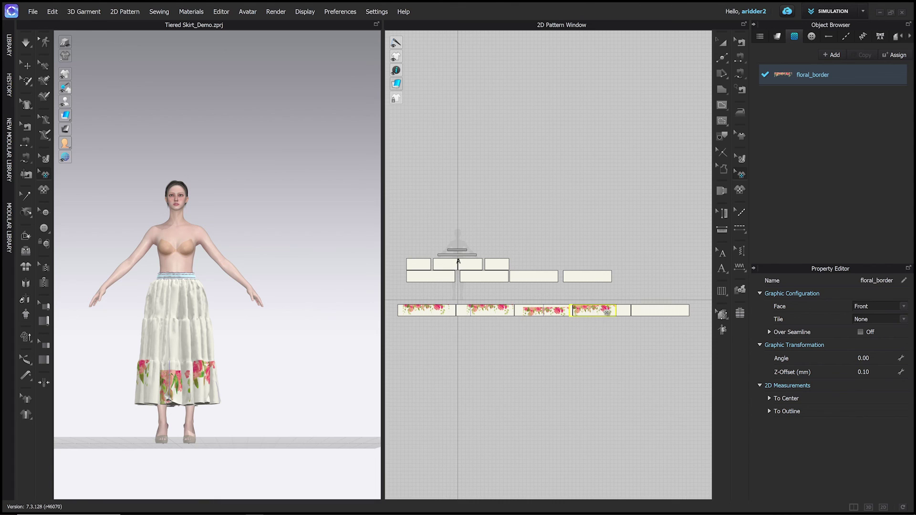
click(884, 54)
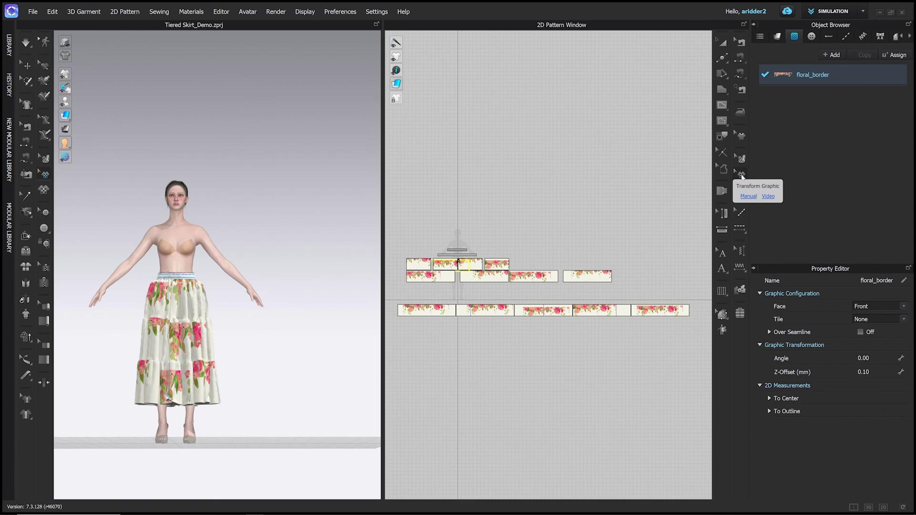
With Transform Graphic, drag the floral graphics into place on the third, lower-left and right pieces
click(742, 176)
scroll(389, 267, up, 1)
scroll(389, 267, up, 2)
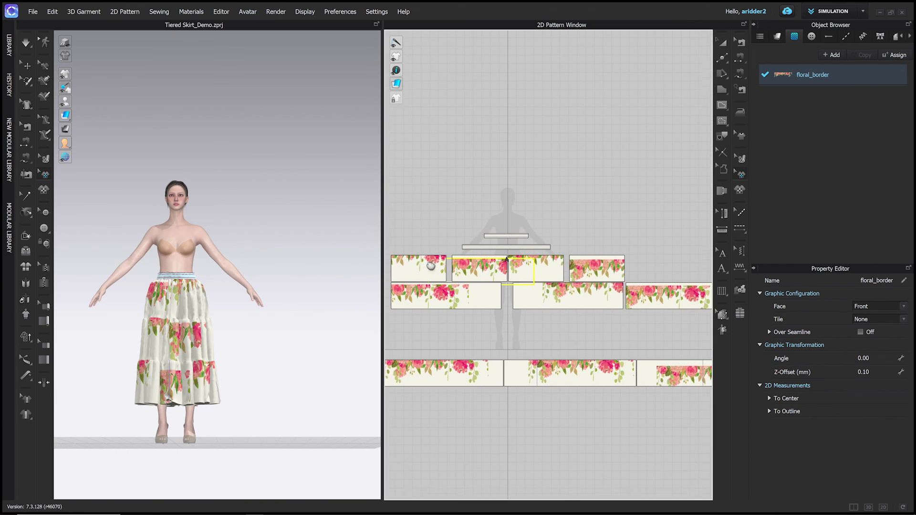
scroll(389, 268, up, 2)
drag(466, 261, 594, 262)
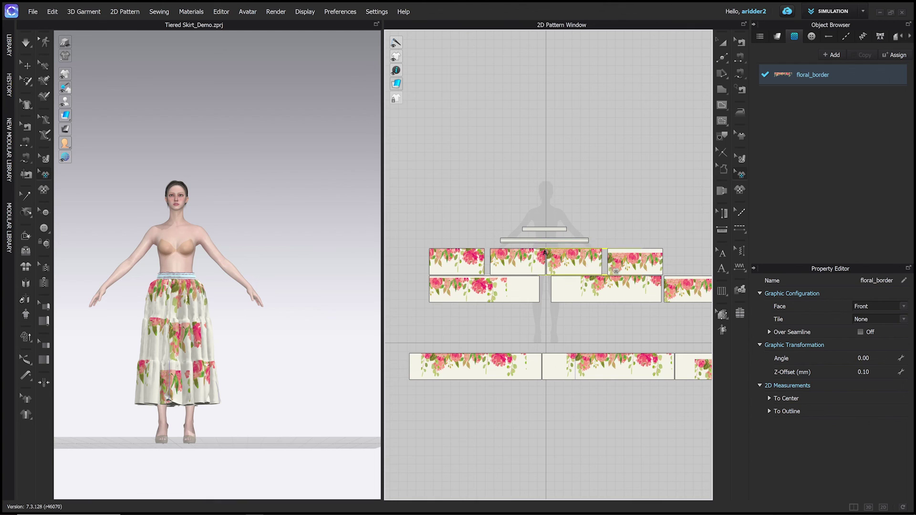
drag(468, 291, 477, 290)
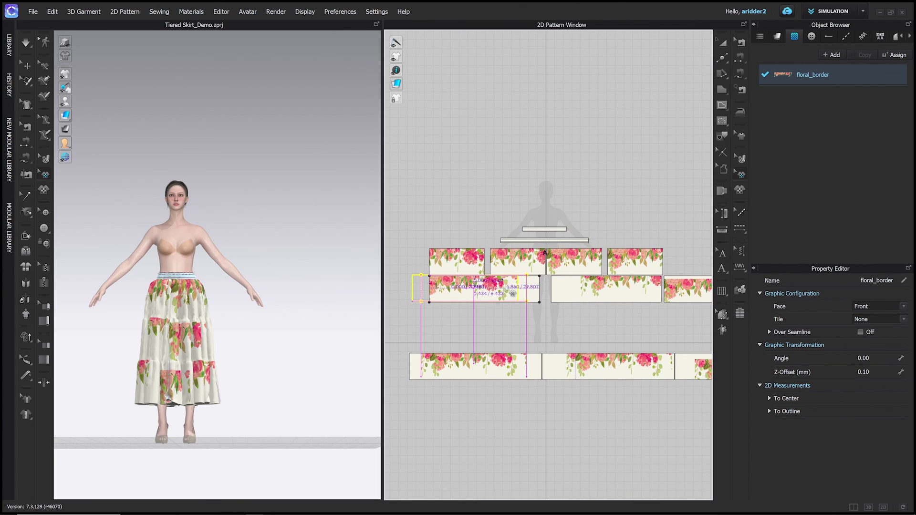
drag(513, 296, 621, 289)
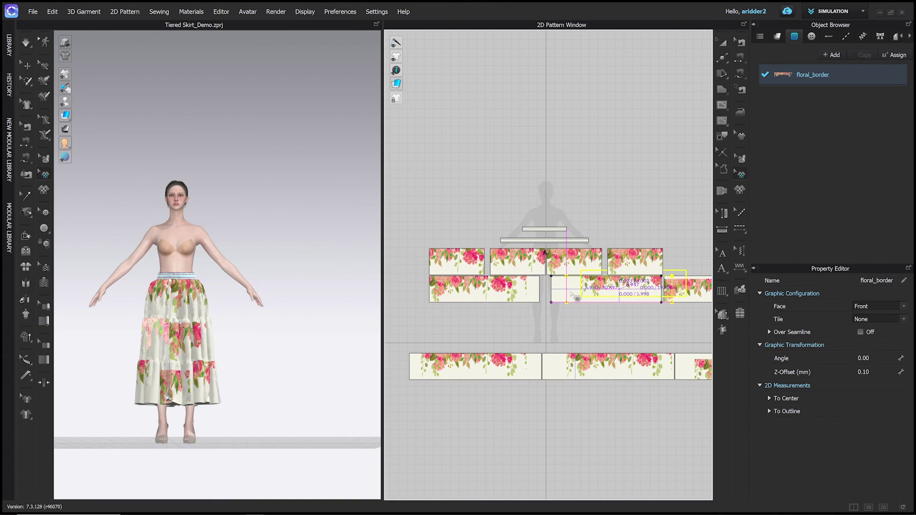
scroll(576, 352, down, 3)
middle_drag(576, 351, 566, 349)
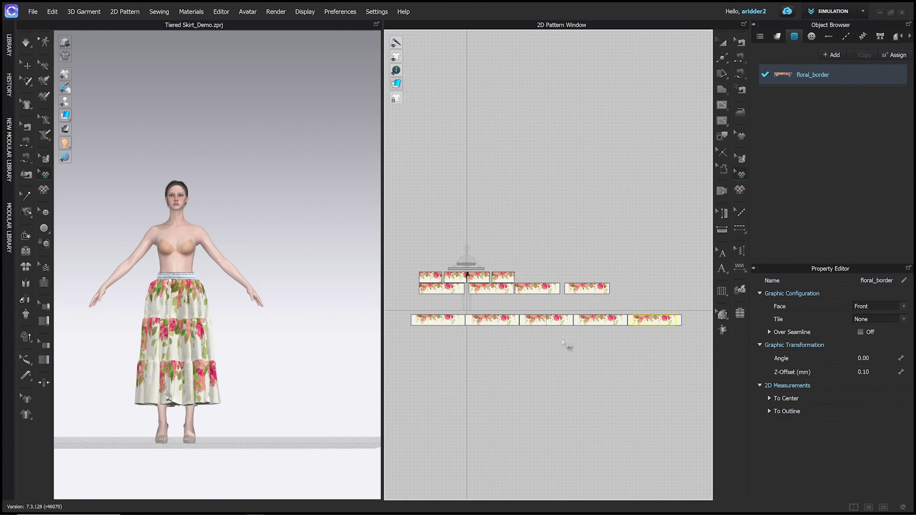
Select all floral graphics and set their Tile option to X-Axis
key(ctrl+a)
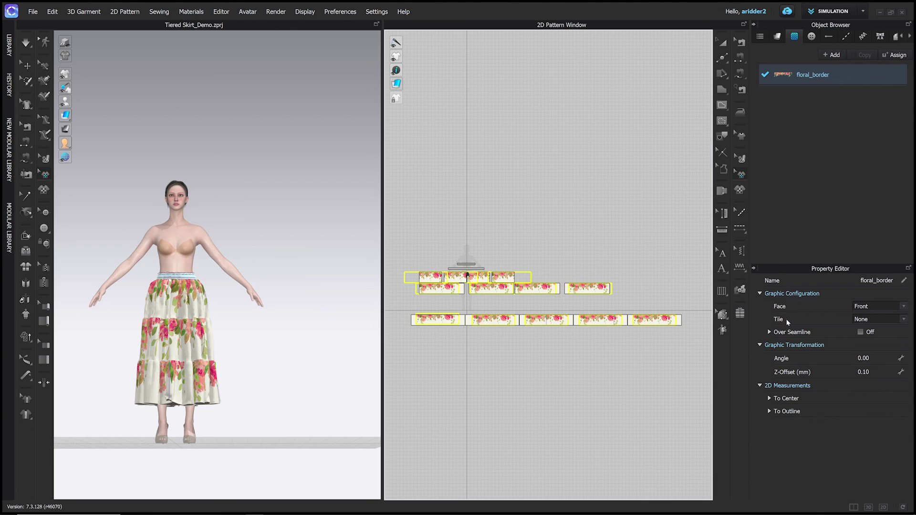
click(905, 320)
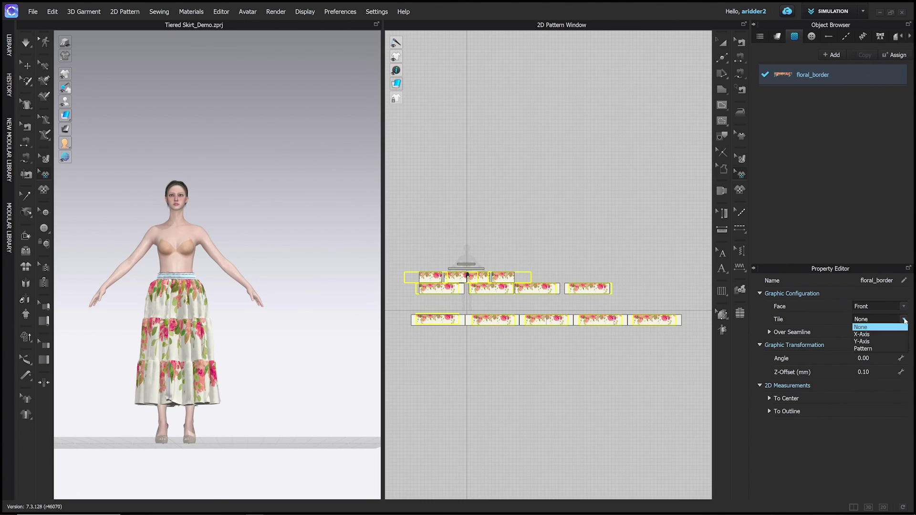
click(877, 337)
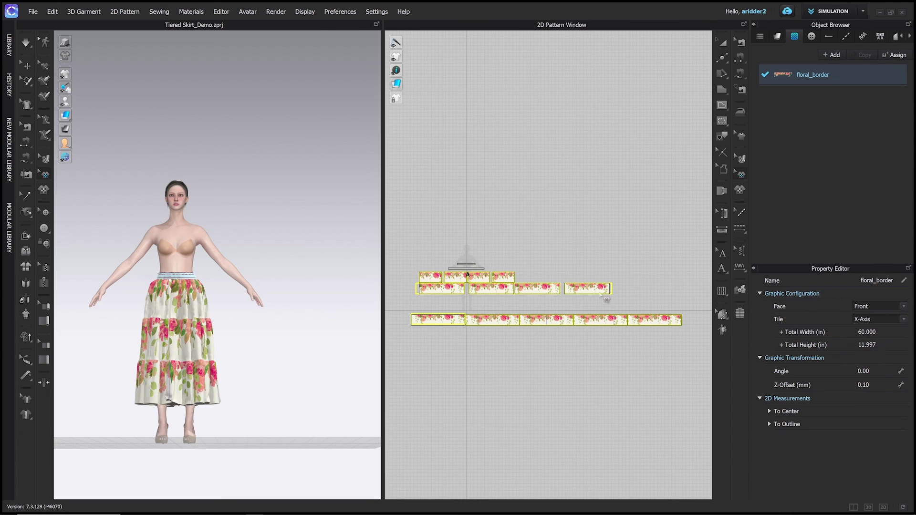
click(513, 375)
scroll(514, 375, up, 2)
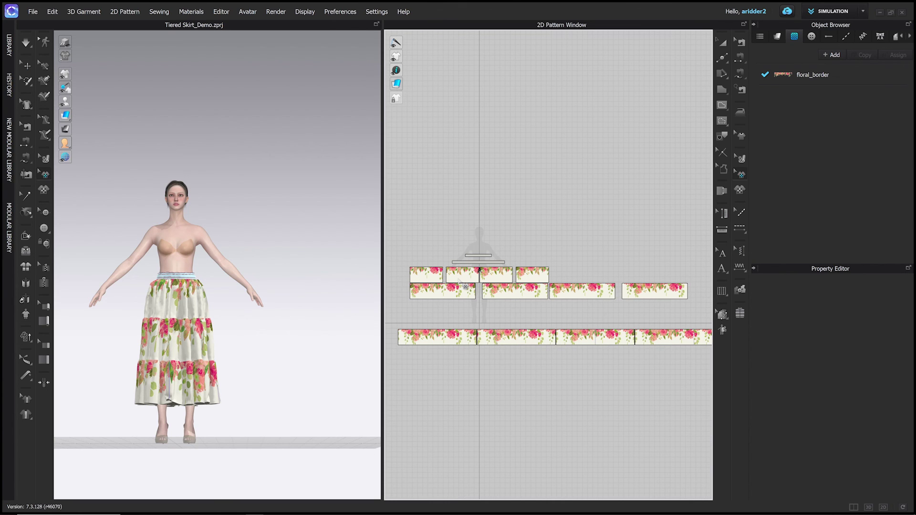
Select the waistband pattern pieces and unfreeze them
key(Escape)
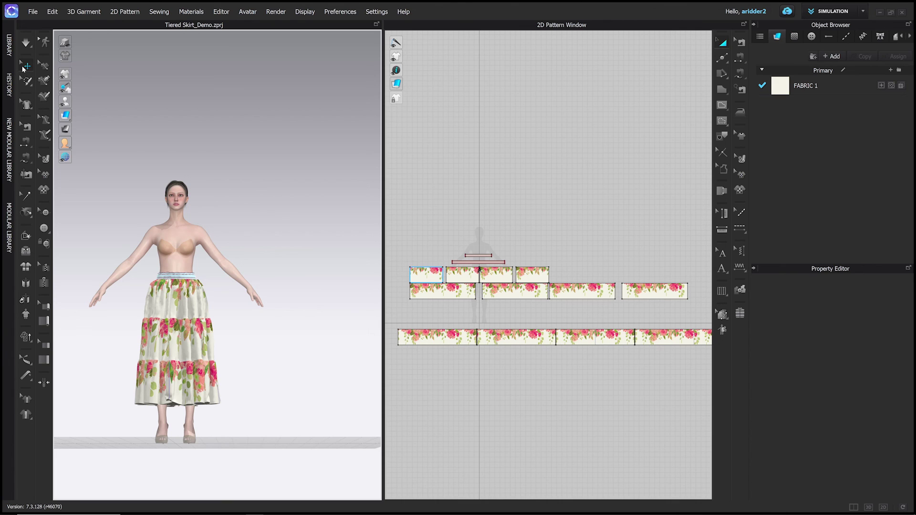
click(23, 68)
drag(446, 242, 515, 269)
scroll(150, 259, up, 2)
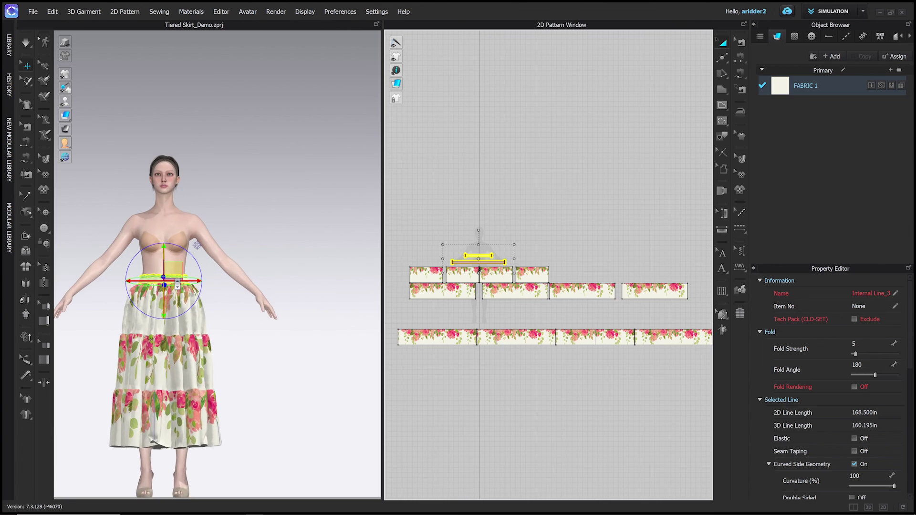
scroll(151, 259, up, 2)
scroll(151, 258, up, 2)
scroll(151, 258, up, 2)
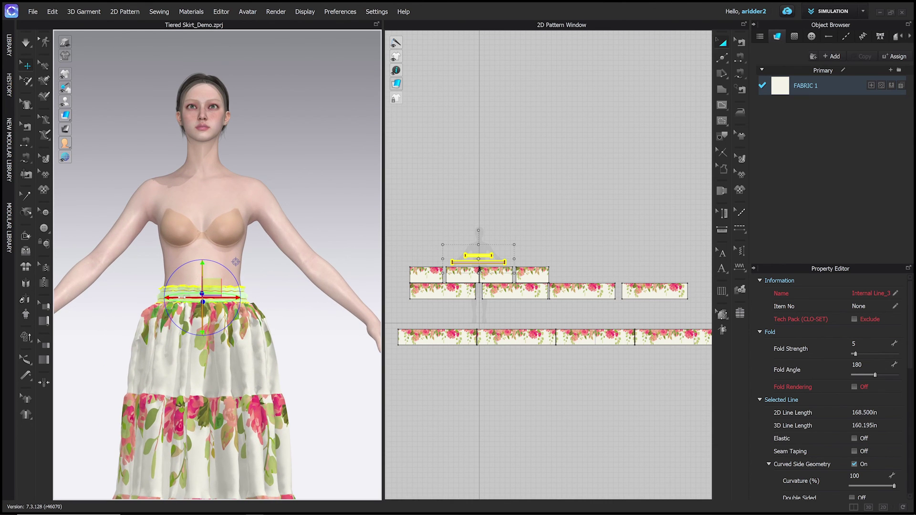
right_click(171, 291)
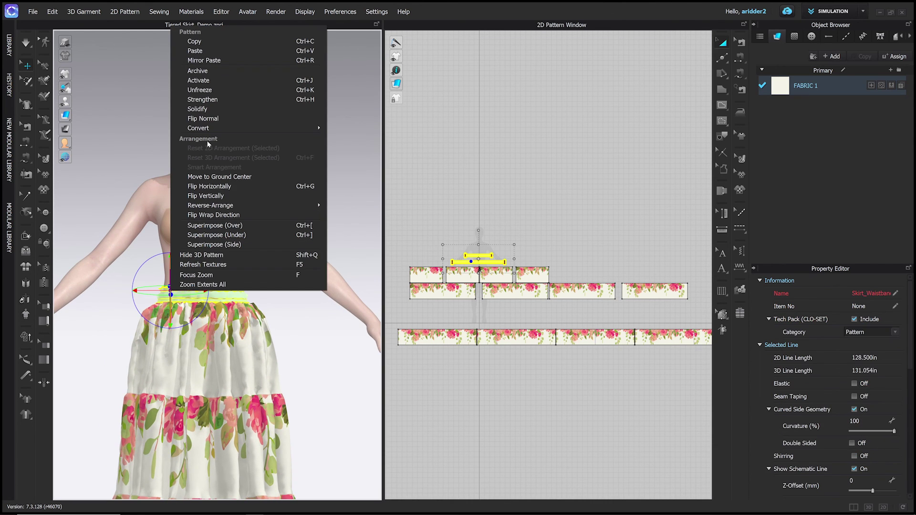
click(209, 91)
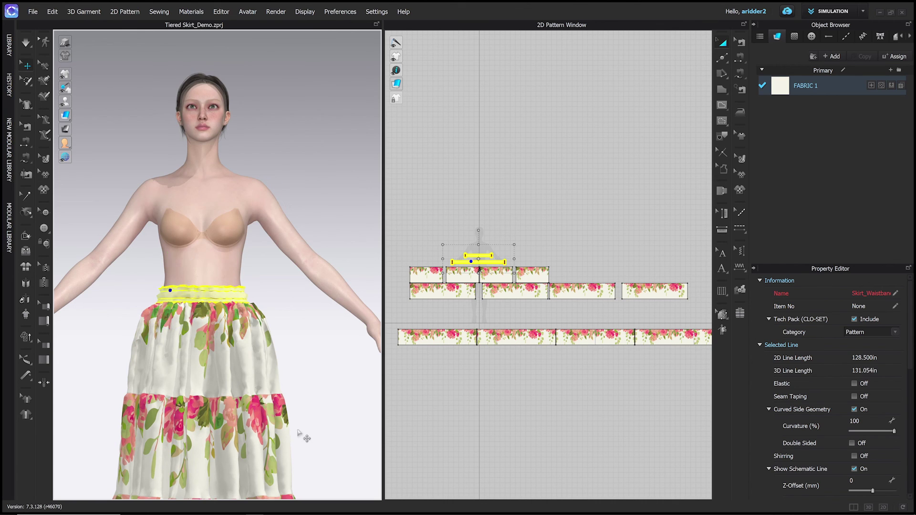
scroll(299, 431, down, 2)
scroll(298, 431, down, 2)
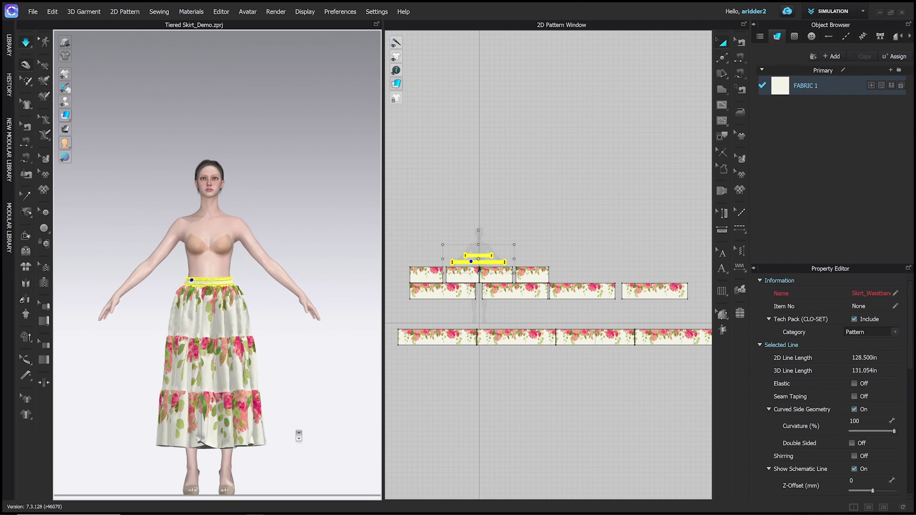
scroll(300, 432, down, 2)
key(w)
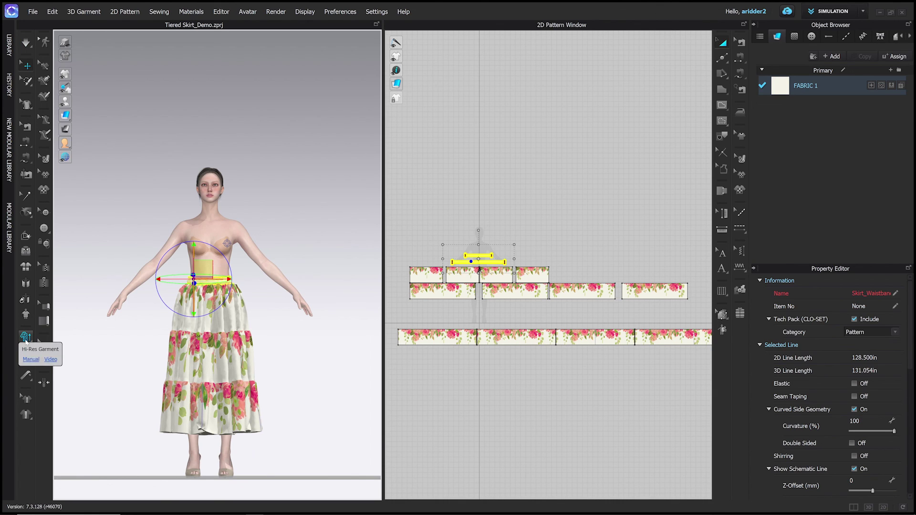
Switch the garment to Hi-Res at 10 mm particle distance and run the simulation
click(26, 342)
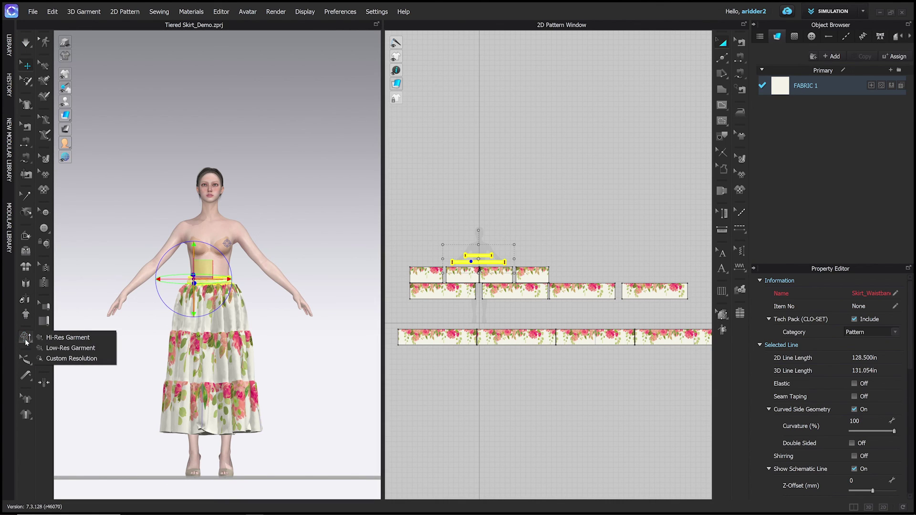
click(58, 340)
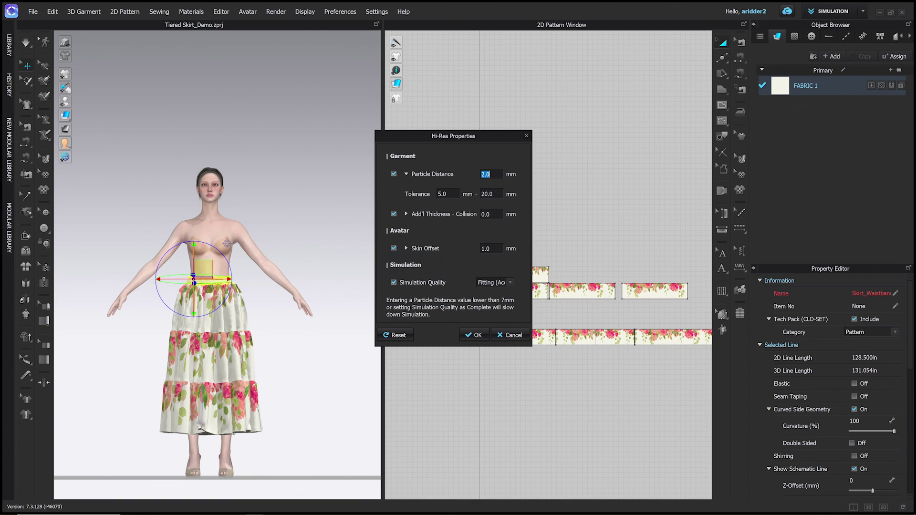
click(470, 337)
click(149, 458)
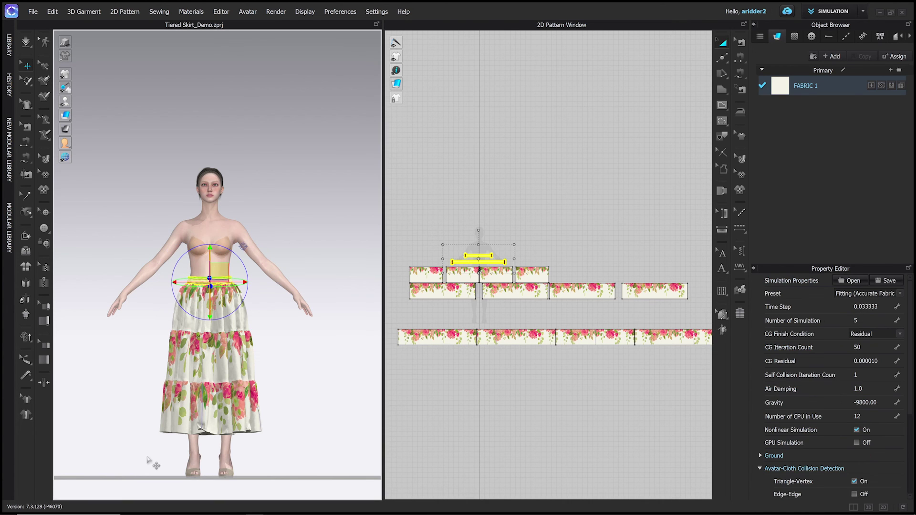
click(143, 186)
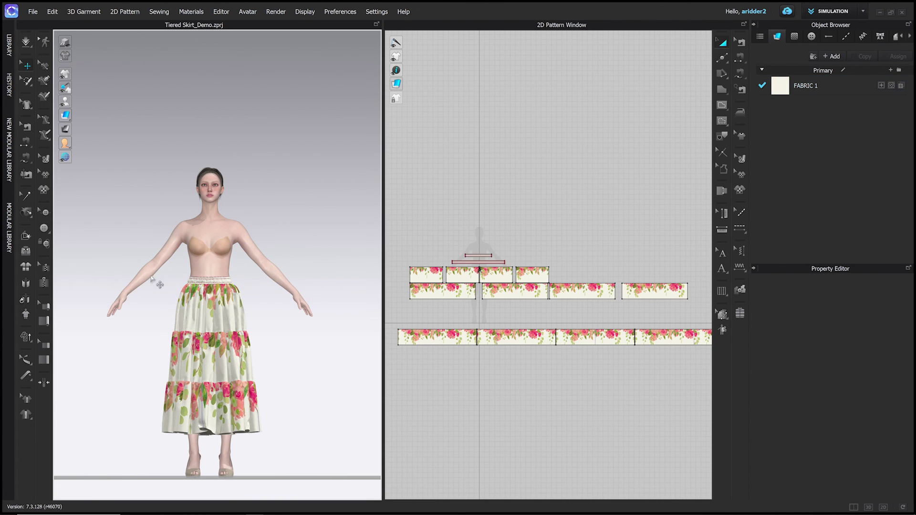
mouse_move(161, 285)
right_down()
mouse_move(385, 246)
mouse_move(351, 271)
right_up()
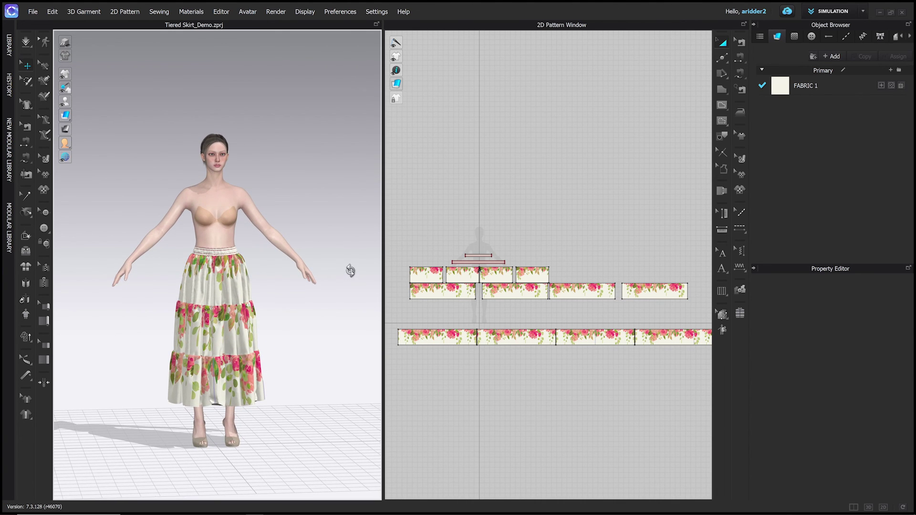